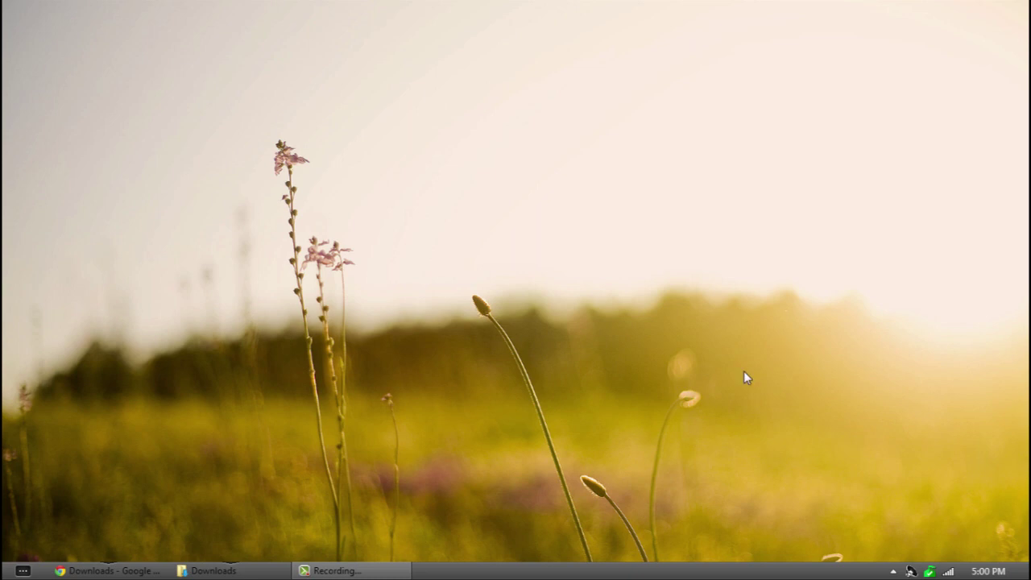
Step: View the theme preview image Preview.jpg in the Downloads folder and close it
{"action": "left_click", "coordinate": [235, 571]}
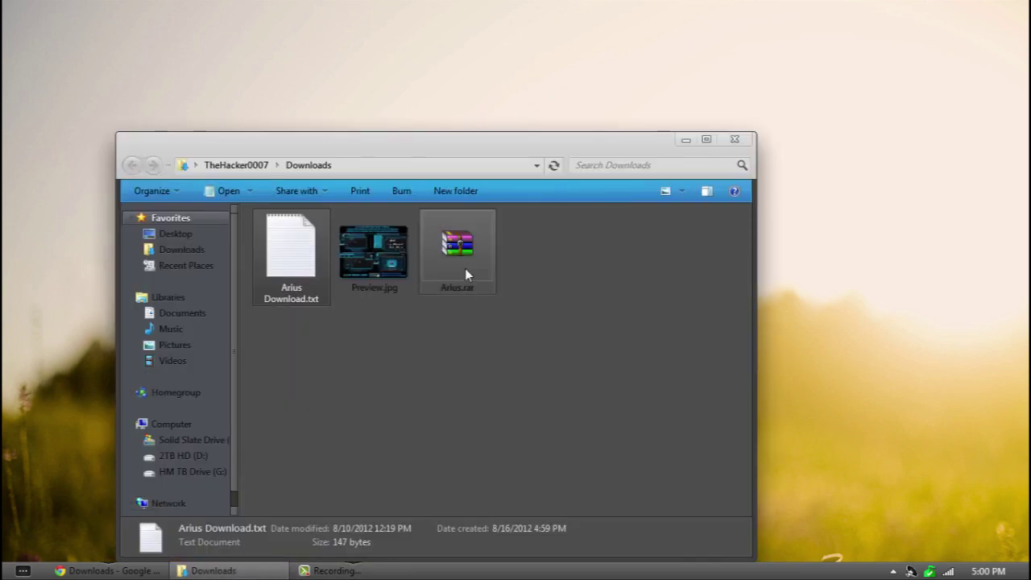
{"action": "double_click", "coordinate": [405, 266]}
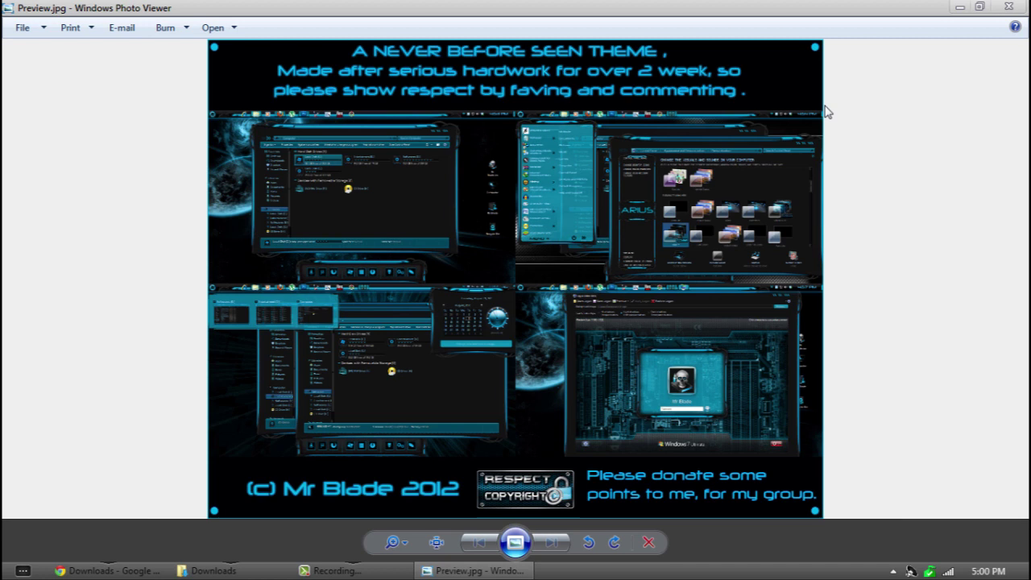
{"action": "left_click", "coordinate": [1008, 7]}
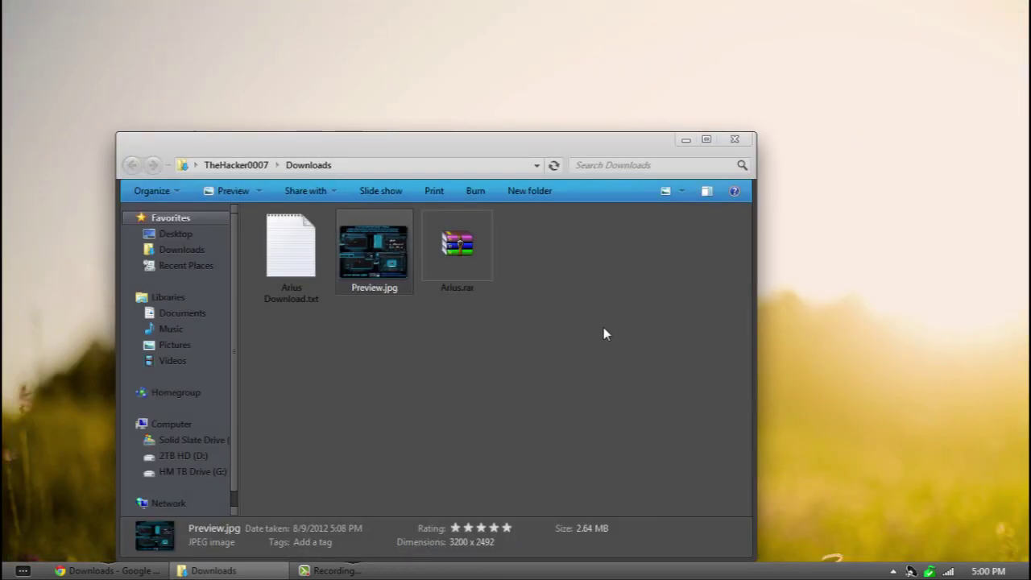
Step: Extract the Arius.rar archive directly into the Downloads folder
{"action": "right_click", "coordinate": [469, 278]}
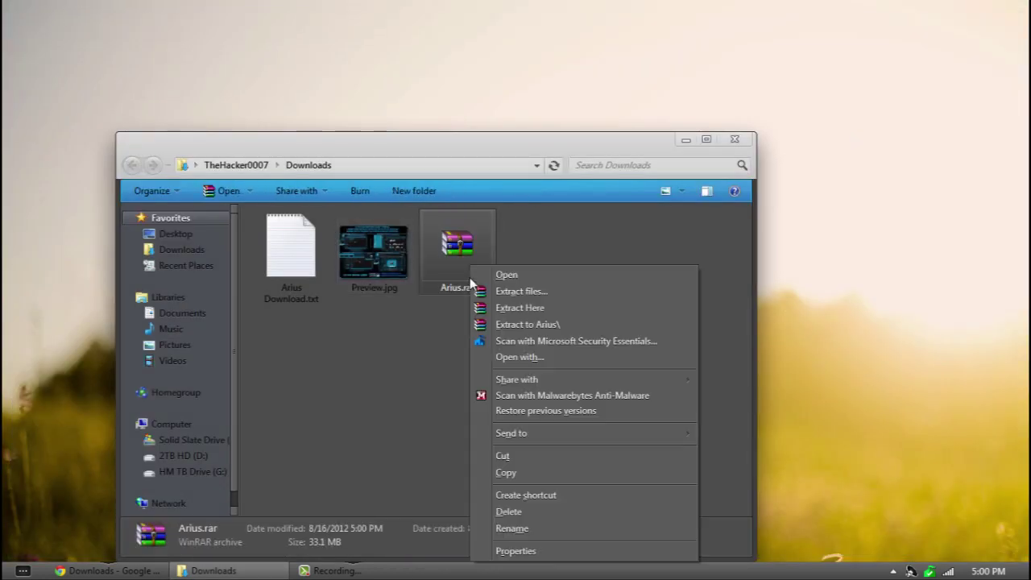
{"action": "left_click", "coordinate": [503, 308]}
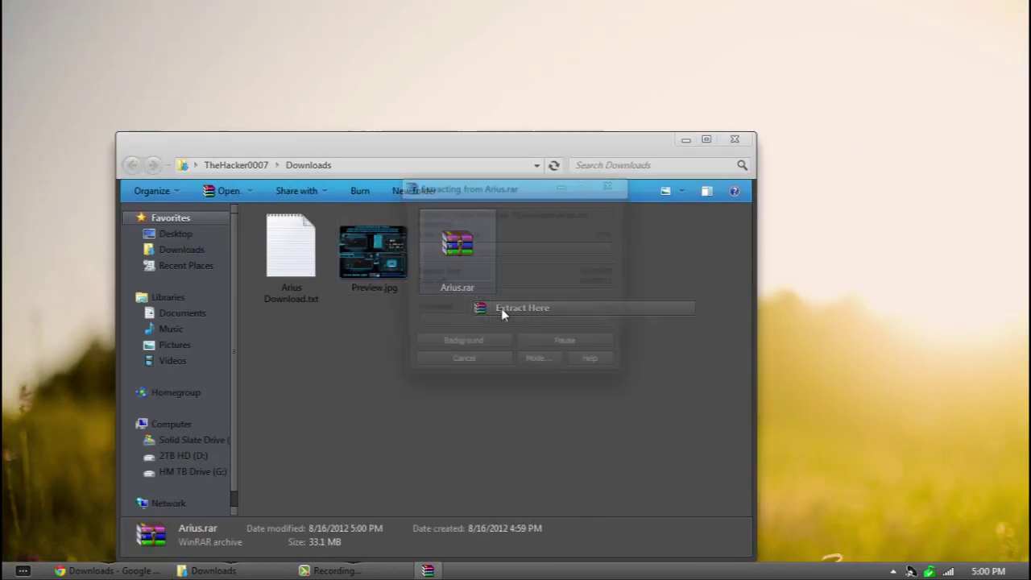
{"action": "left_click", "coordinate": [382, 389]}
Step: Look through the extracted Arius folder and its Extra's subfolder, returning to the Arius folder
{"action": "left_click", "coordinate": [304, 284]}
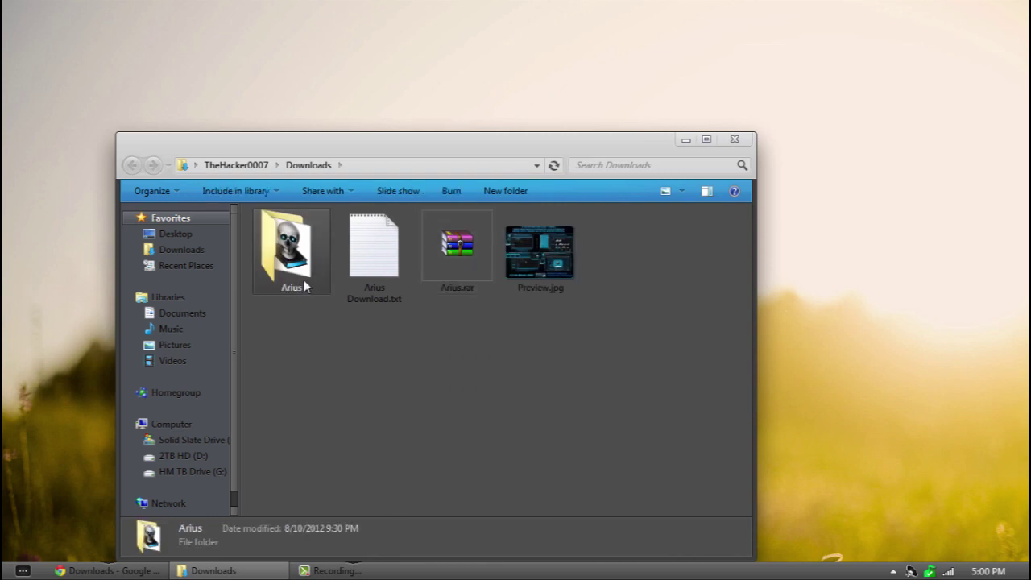
{"action": "double_click", "coordinate": [304, 283]}
{"action": "double_click", "coordinate": [300, 234]}
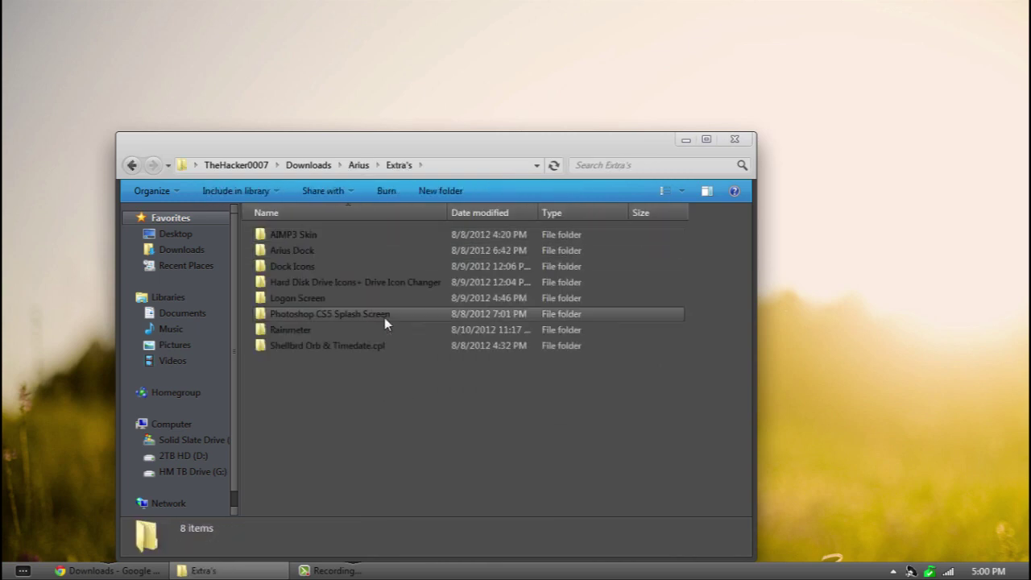
{"action": "left_click", "coordinate": [131, 165]}
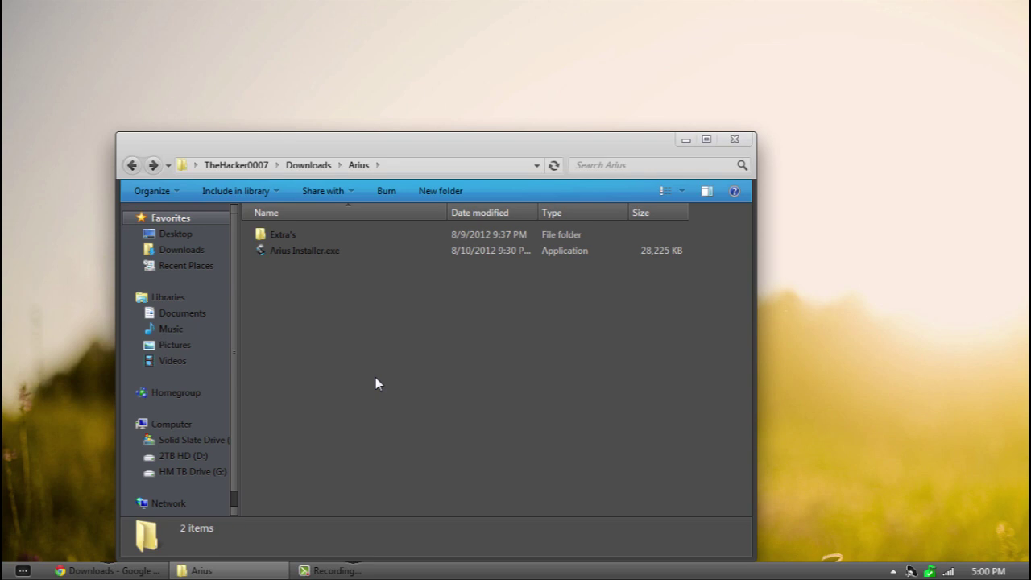
Step: View Arius Logon.jpg in the Logon Screen folder inside Extra's and close the image
{"action": "double_click", "coordinate": [307, 238]}
{"action": "double_click", "coordinate": [323, 299]}
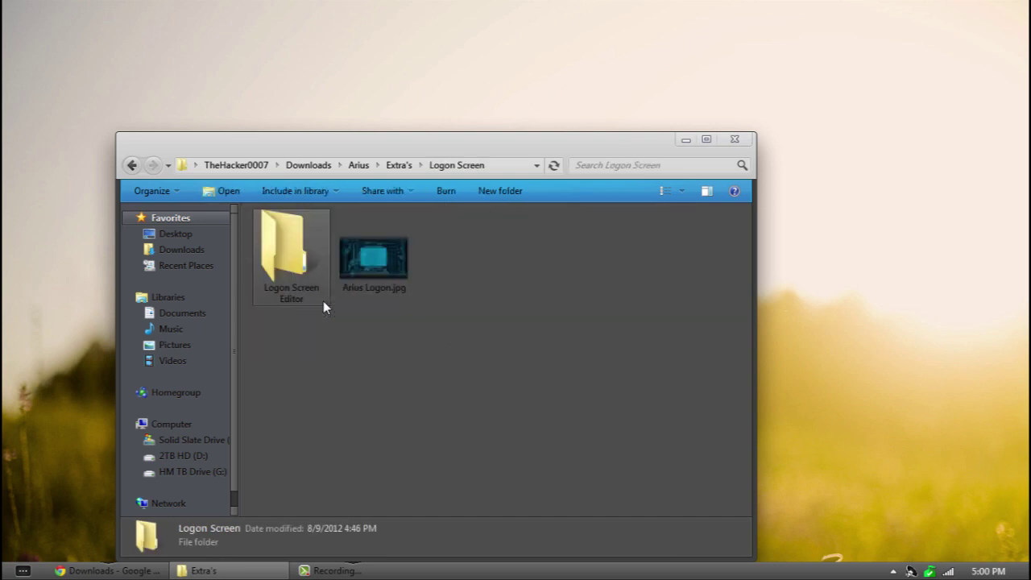
{"action": "double_click", "coordinate": [347, 276]}
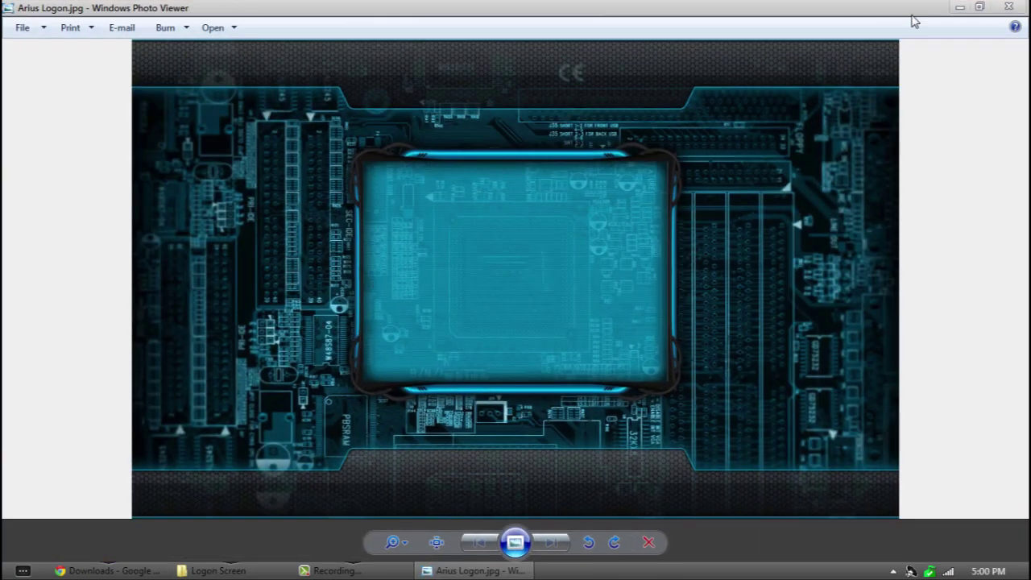
{"action": "left_click", "coordinate": [1008, 6]}
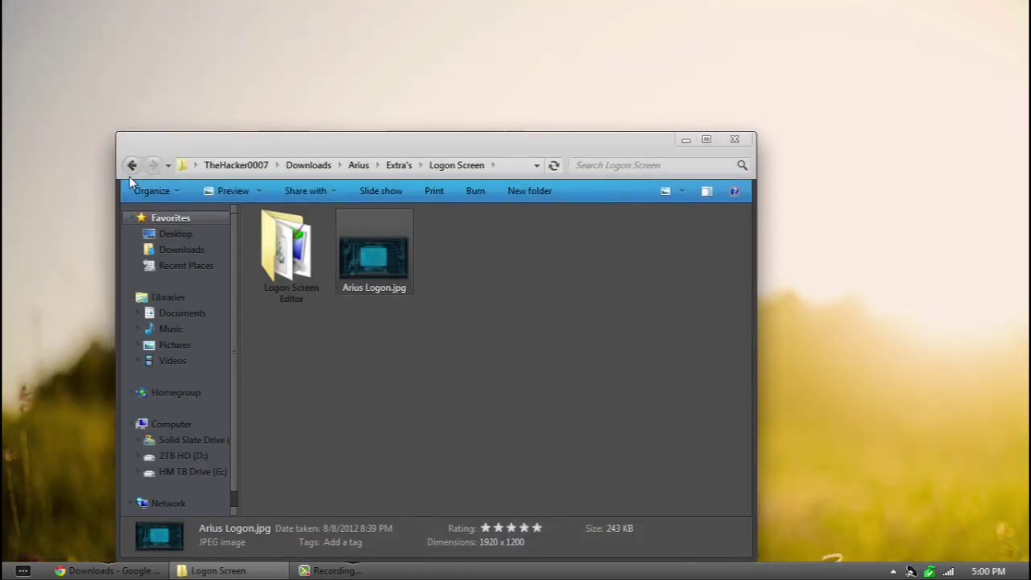
{"action": "left_click", "coordinate": [348, 358]}
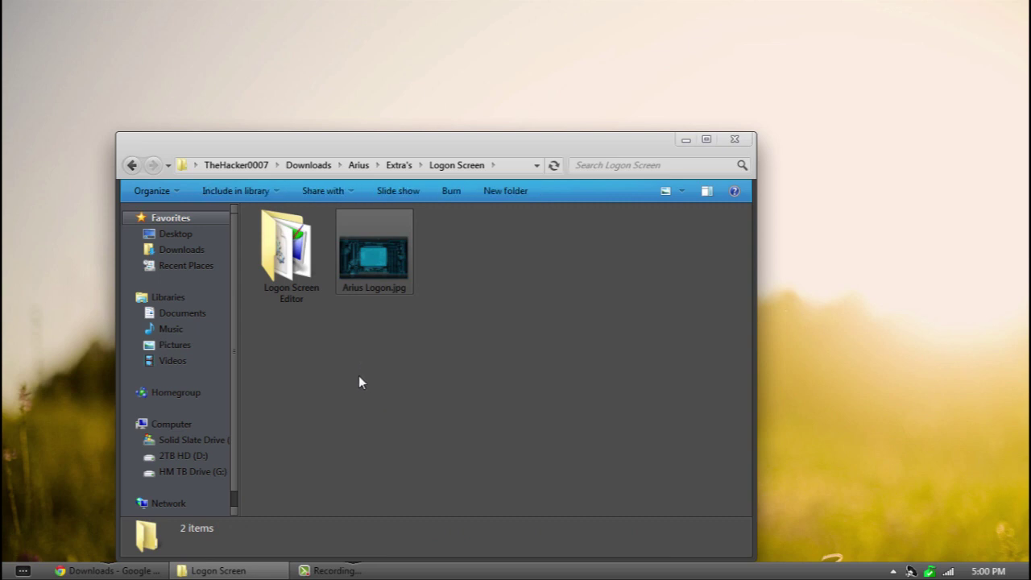
Step: Launch Logon Editor.exe from the Logon Screen Editor folder and load Arius Logon.jpg from Downloads\Arius\Extra's\Logon Screen as the background image
{"action": "double_click", "coordinate": [305, 283]}
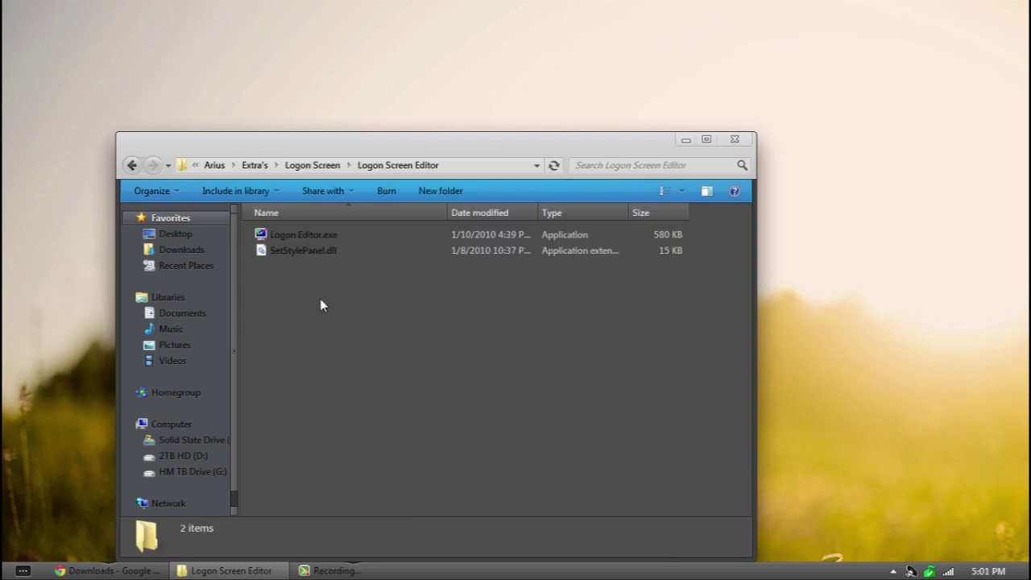
{"action": "double_click", "coordinate": [305, 235]}
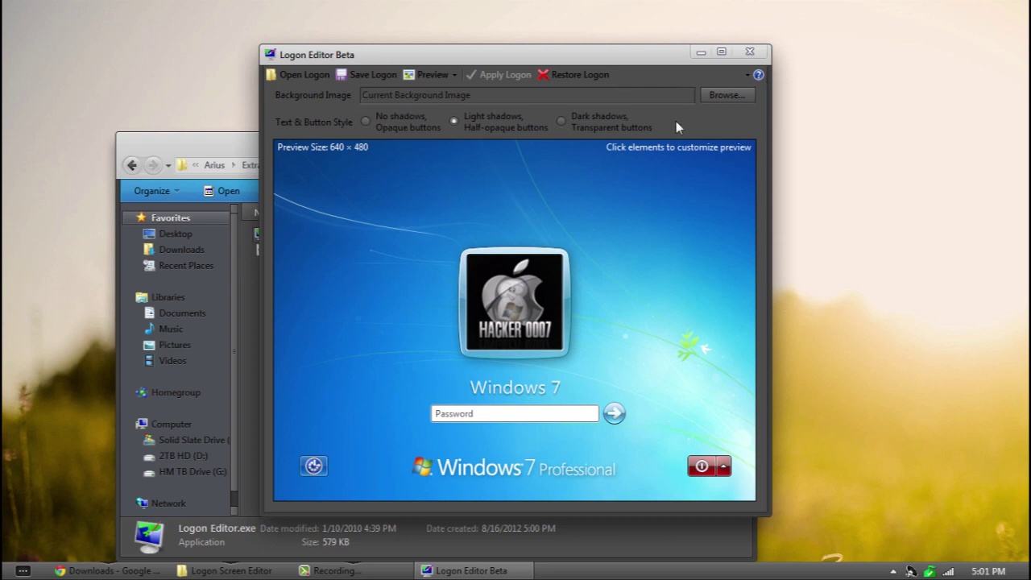
{"action": "left_click", "coordinate": [711, 96]}
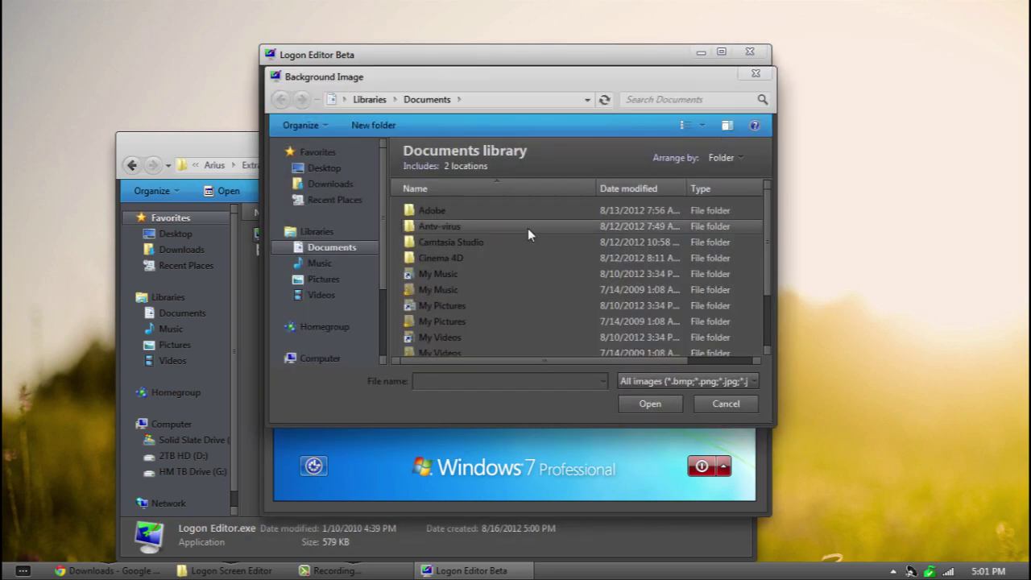
{"action": "left_click", "coordinate": [332, 185]}
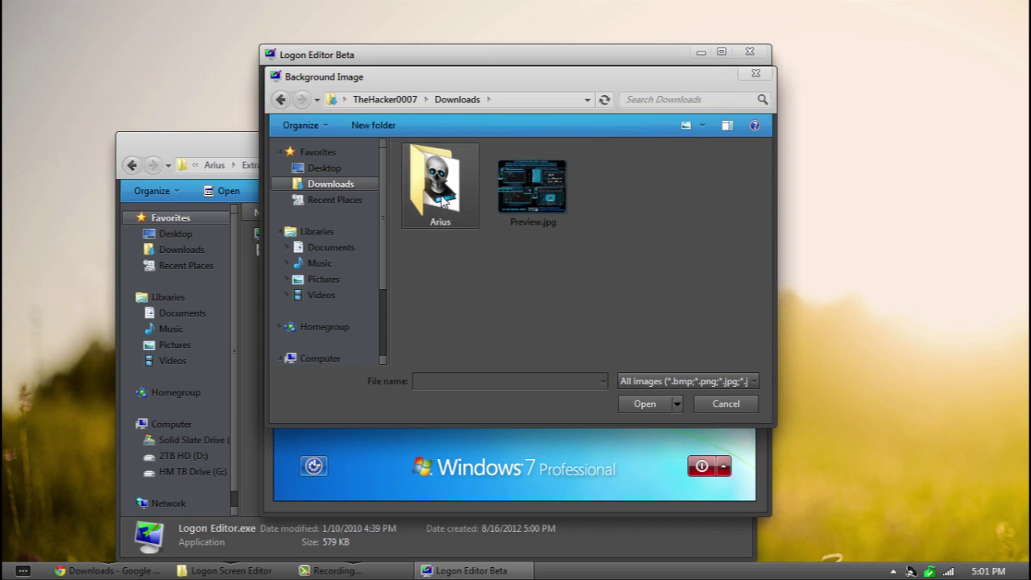
{"action": "double_click", "coordinate": [444, 202]}
{"action": "double_click", "coordinate": [448, 170]}
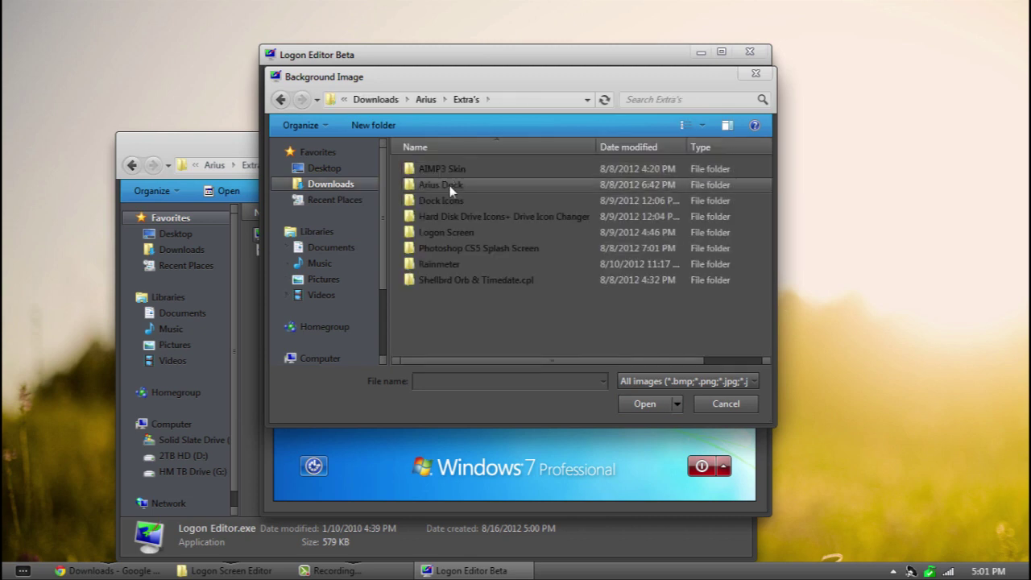
{"action": "double_click", "coordinate": [456, 234]}
{"action": "left_click", "coordinate": [529, 189]}
{"action": "left_click", "coordinate": [645, 404]}
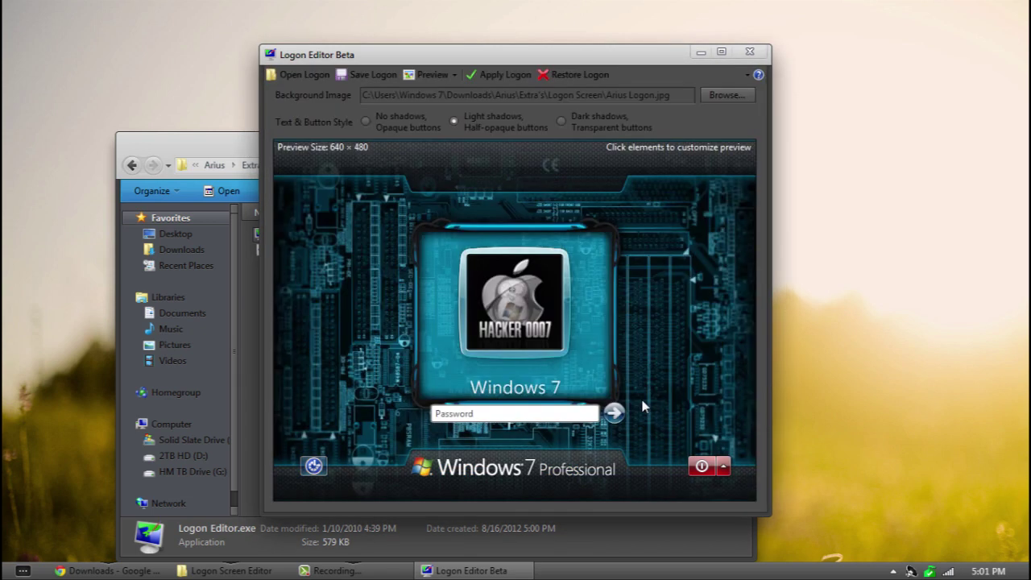
Step: Set the text and button style to dark shadows with transparent buttons, apply the logon screen and close the editor
{"action": "left_click", "coordinate": [562, 121]}
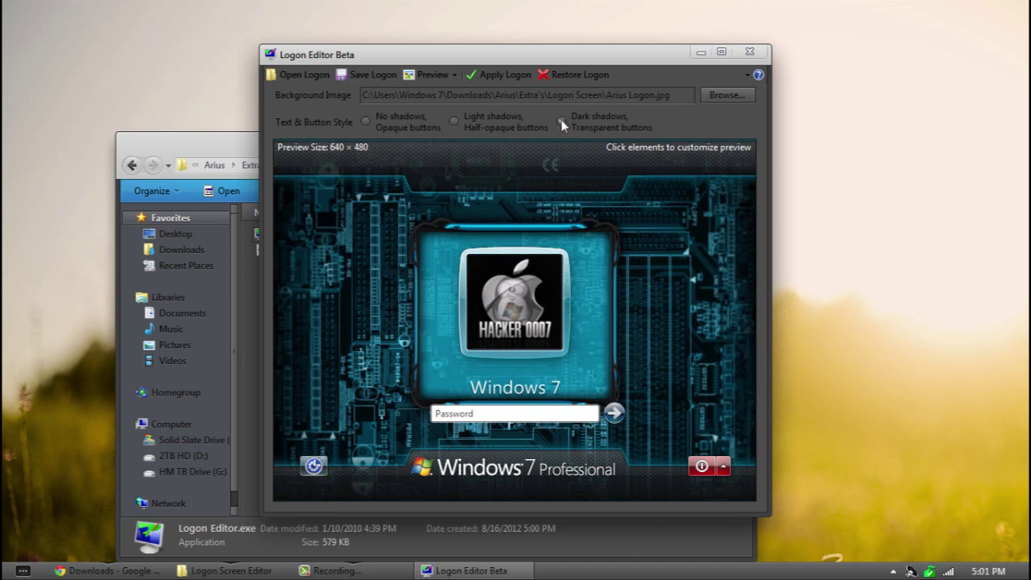
{"action": "left_click", "coordinate": [365, 121]}
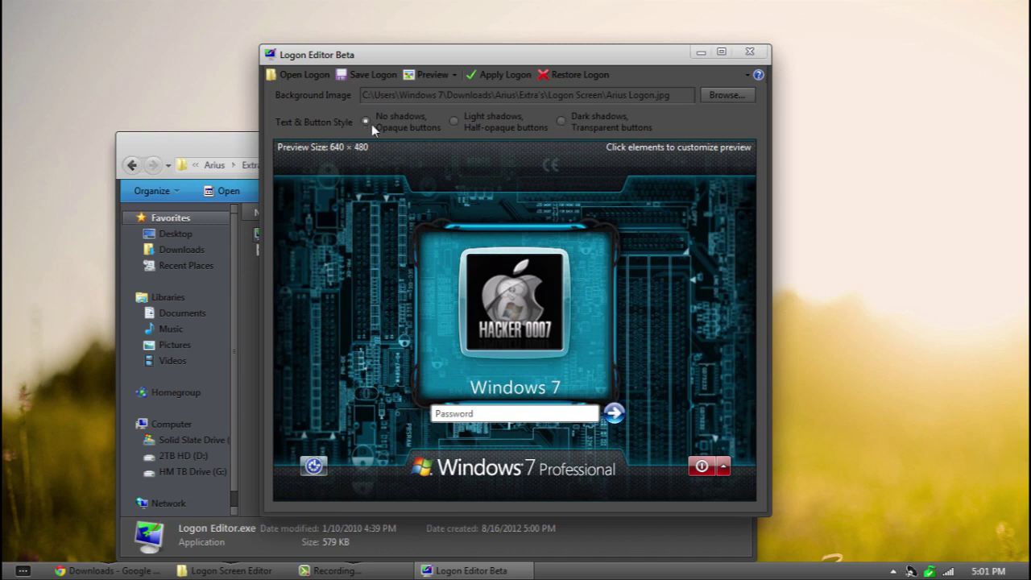
{"action": "left_click", "coordinate": [563, 121]}
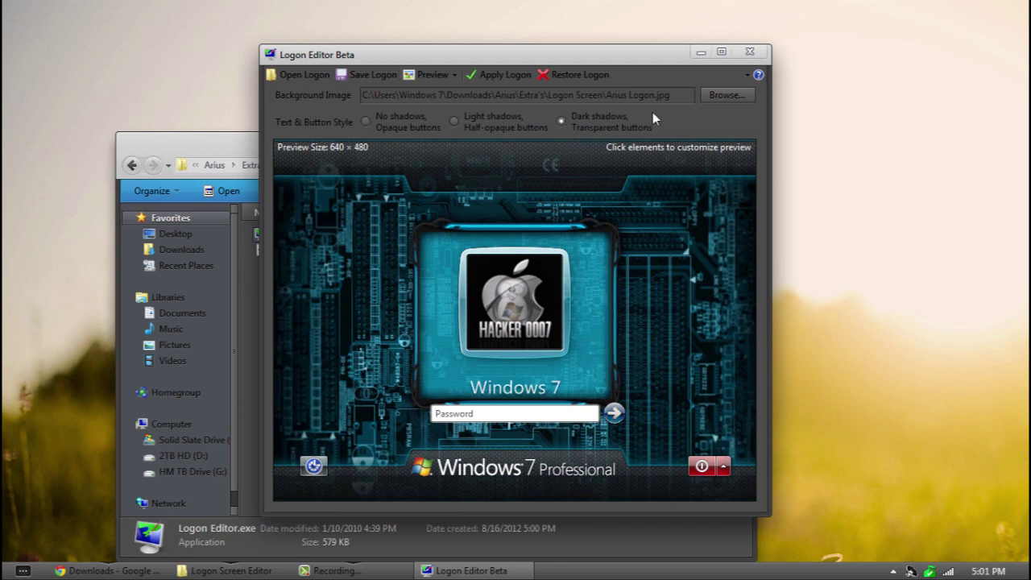
{"action": "left_click", "coordinate": [502, 75]}
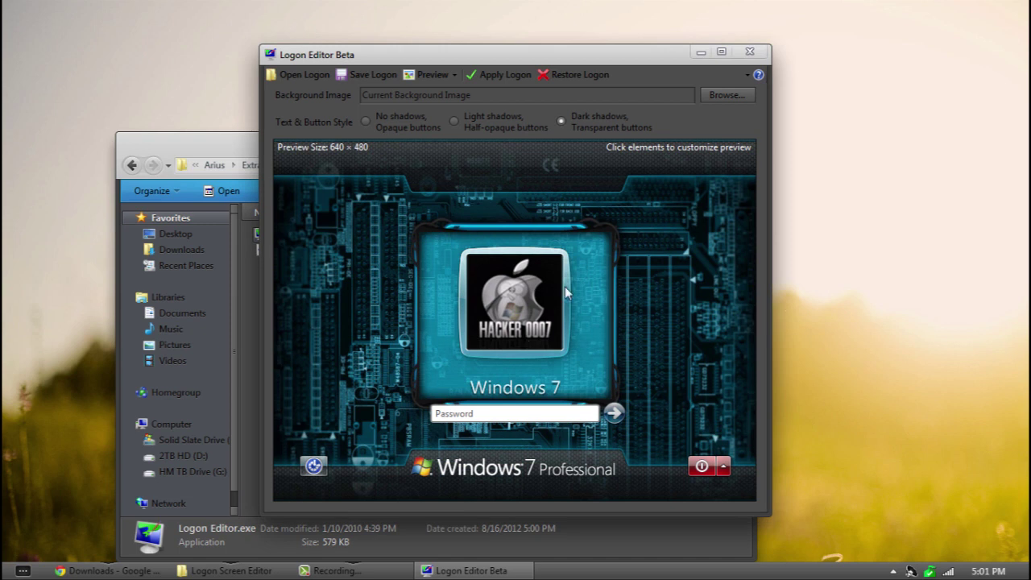
{"action": "left_click", "coordinate": [751, 52]}
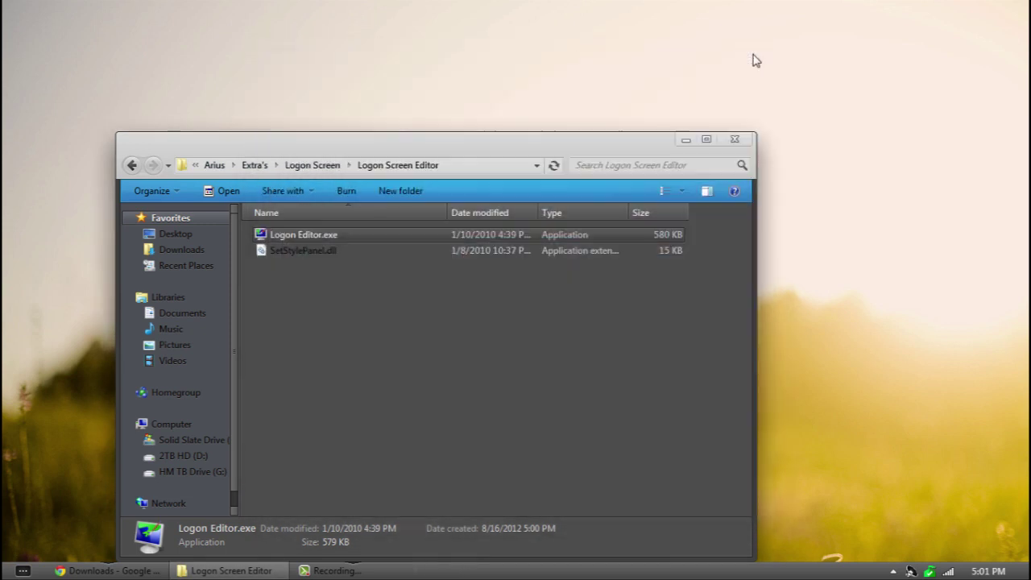
Step: Read Instructions.txt in the Photoshop CS5 Splash Screen folder within Extra's and close it
{"action": "left_click", "coordinate": [532, 340]}
{"action": "left_click", "coordinate": [133, 166]}
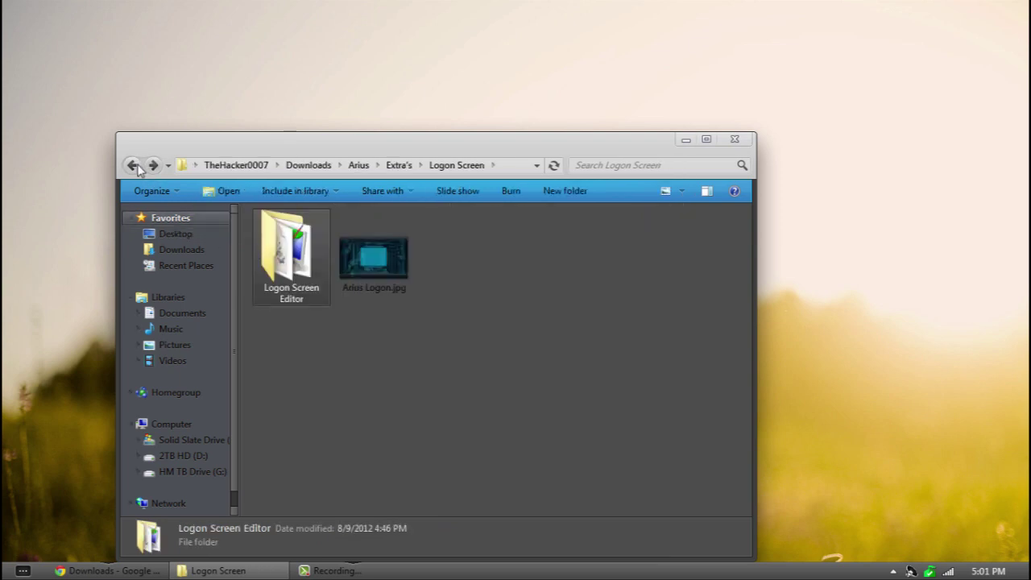
{"action": "left_click", "coordinate": [132, 166]}
{"action": "double_click", "coordinate": [334, 313]}
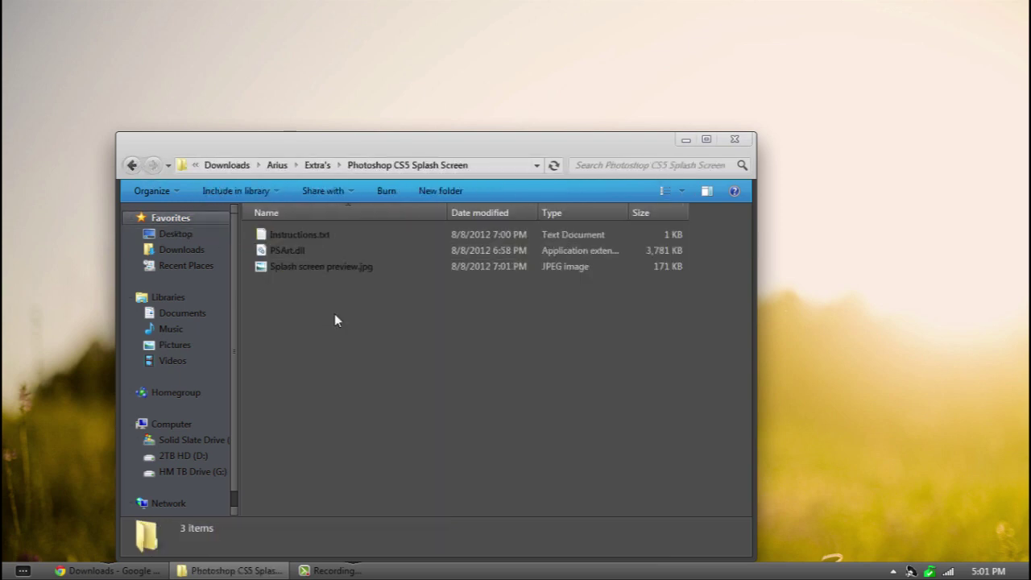
{"action": "left_click", "coordinate": [326, 234]}
{"action": "double_click", "coordinate": [327, 234]}
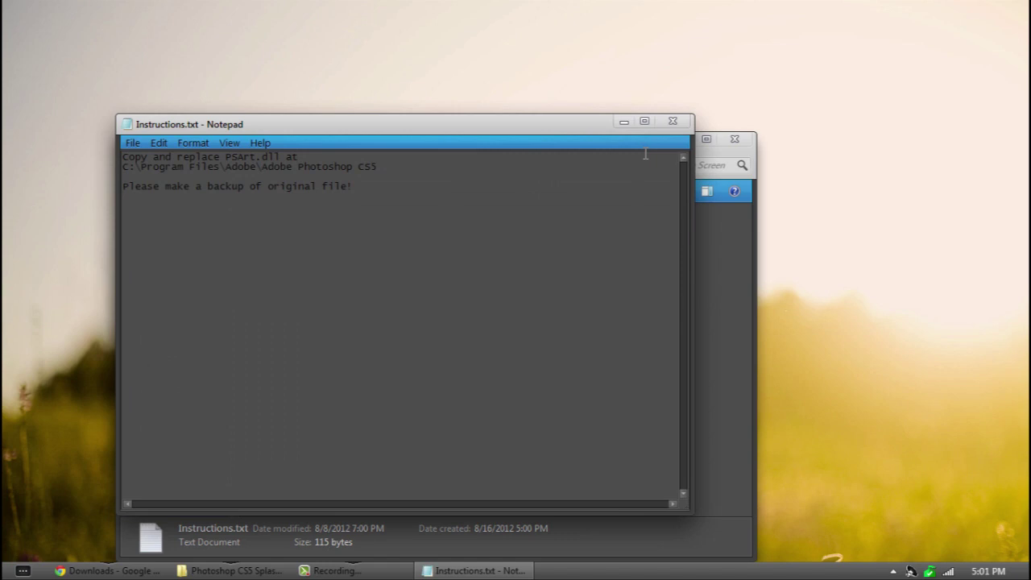
{"action": "left_click", "coordinate": [673, 121]}
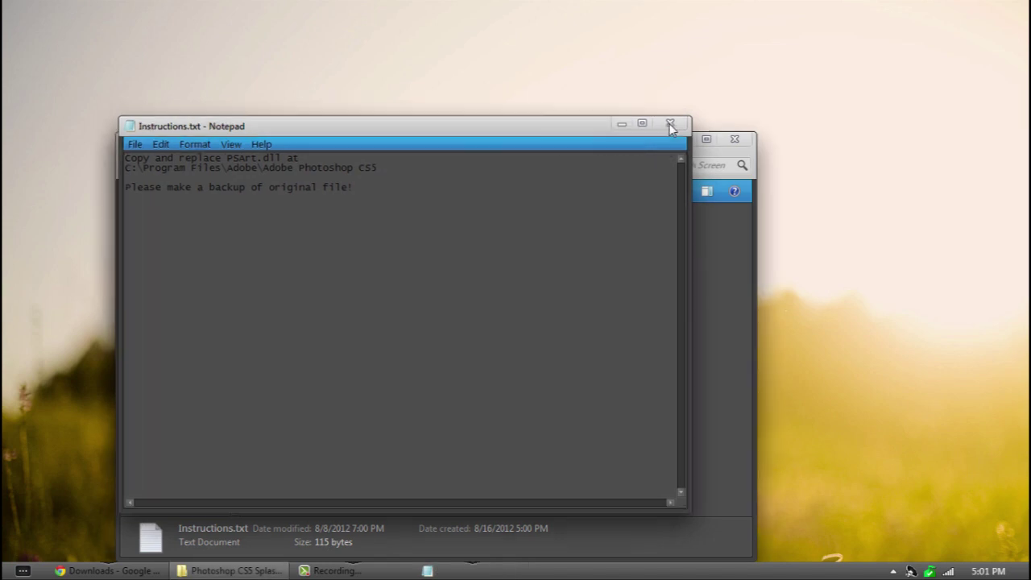
Step: View shellbrd PREVIEW.jpg in the Shellbrd Orb & Timedate.cpl folder within Extra's and close it
{"action": "left_click", "coordinate": [132, 165]}
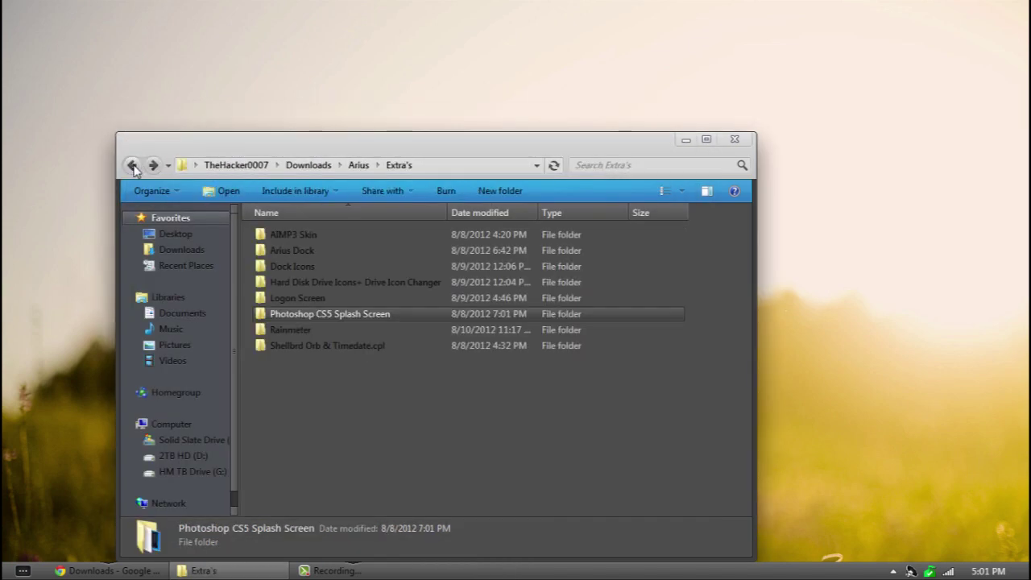
{"action": "double_click", "coordinate": [323, 346]}
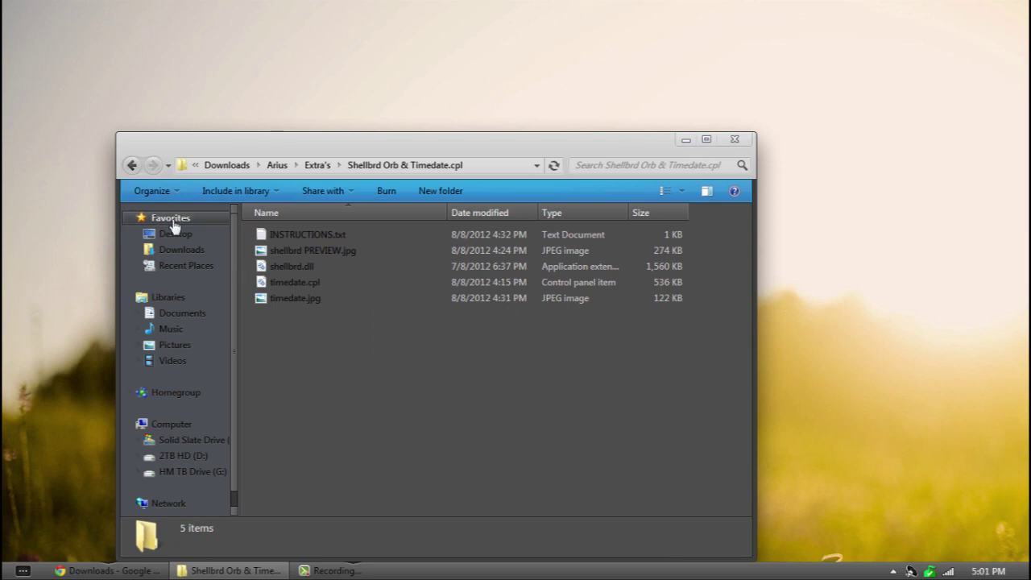
{"action": "double_click", "coordinate": [335, 255]}
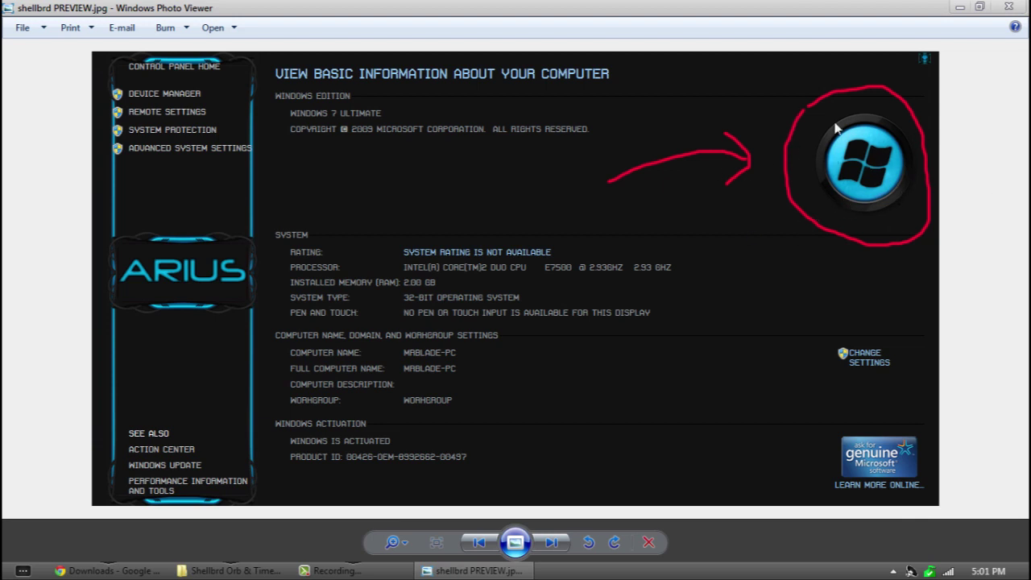
{"action": "left_click", "coordinate": [1009, 6]}
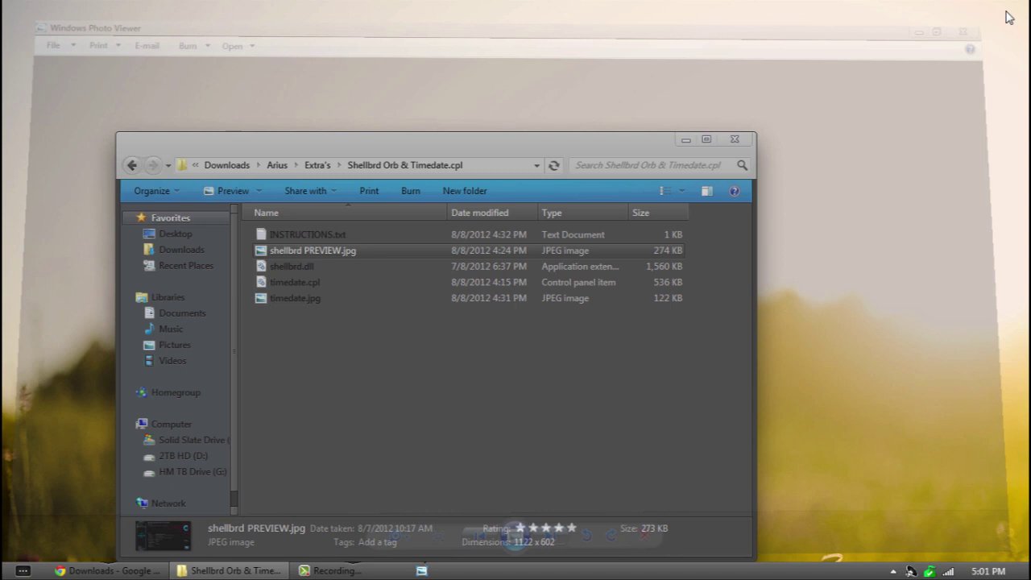
Step: Read INSTRUCTIONS.txt for replacing shellbrd.dll and timedate.cpl, and view the timedate.jpg preview
{"action": "double_click", "coordinate": [348, 235]}
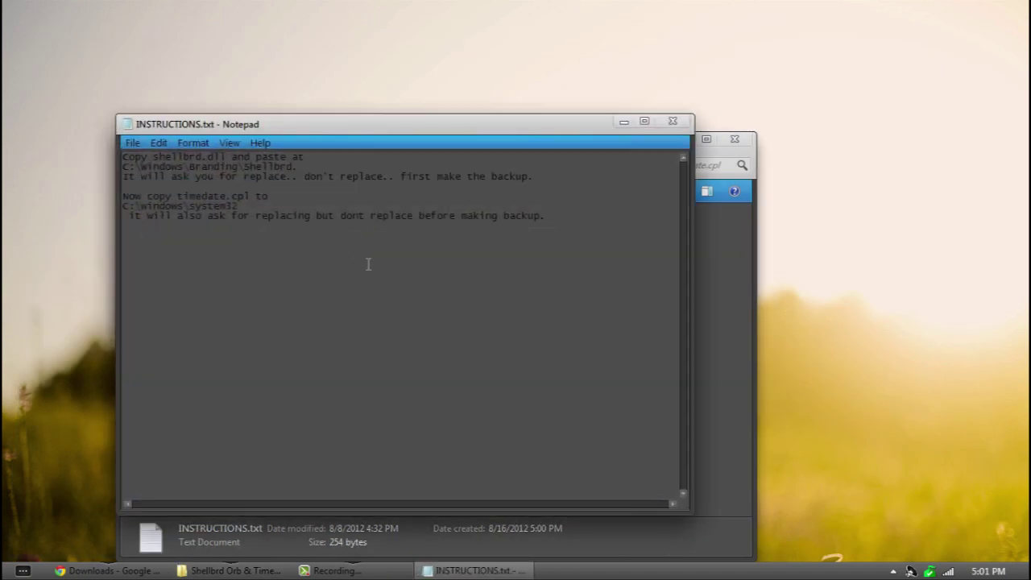
{"action": "left_click_drag", "start_coordinate": [547, 260], "coordinate": [179, 132]}
{"action": "left_click", "coordinate": [395, 365]}
{"action": "left_click", "coordinate": [674, 121]}
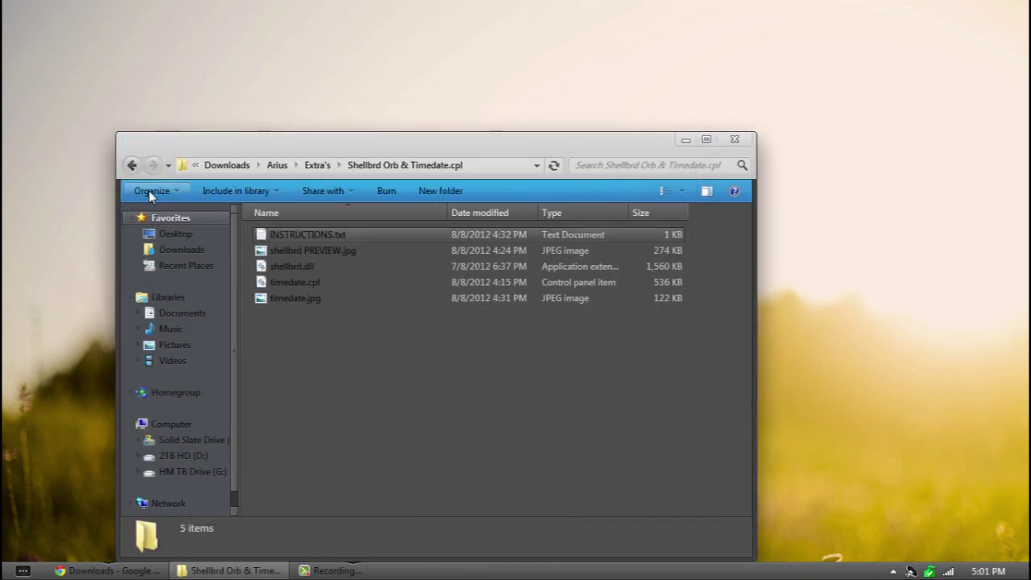
{"action": "left_click", "coordinate": [270, 299]}
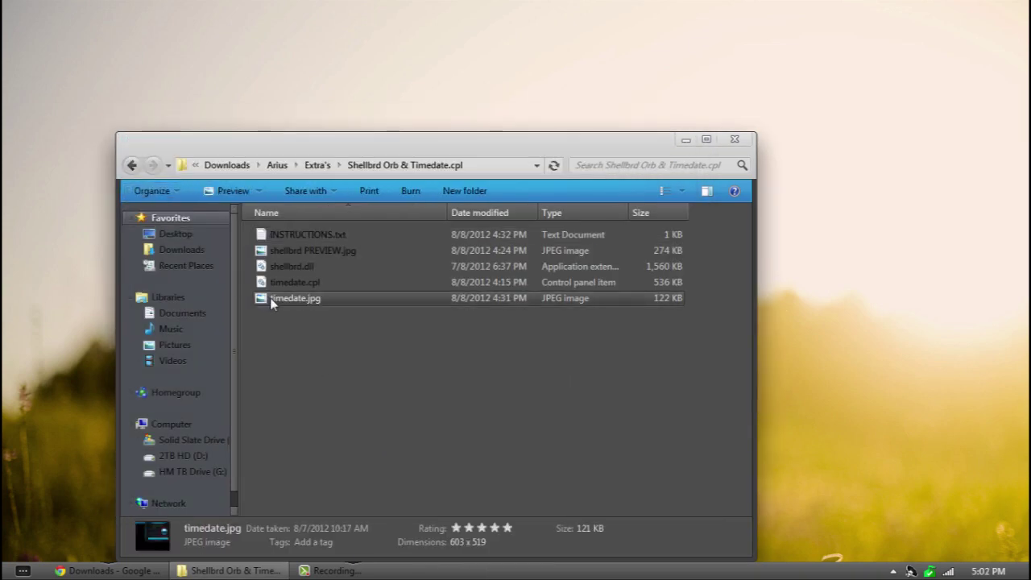
{"action": "double_click", "coordinate": [270, 298]}
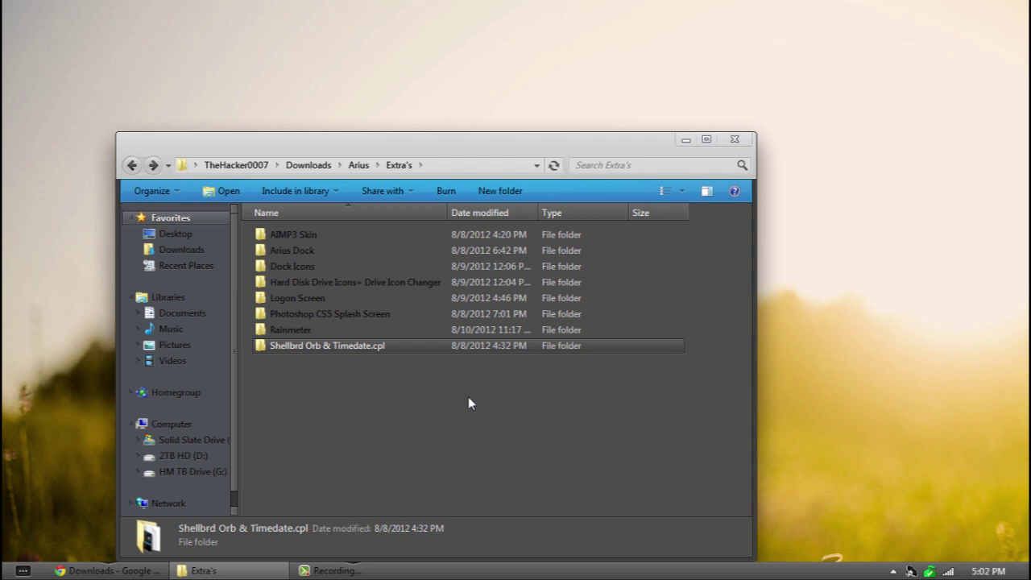
Step: Run Arius Installer.exe from the Arius folder and minimize the folder window
{"action": "left_click", "coordinate": [352, 166]}
{"action": "left_click", "coordinate": [323, 255]}
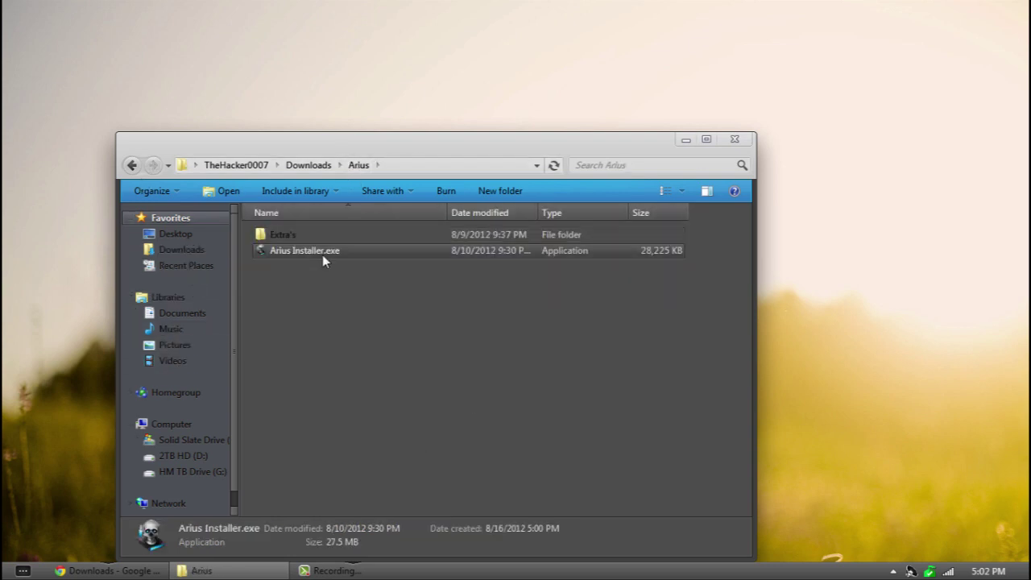
{"action": "double_click", "coordinate": [323, 254]}
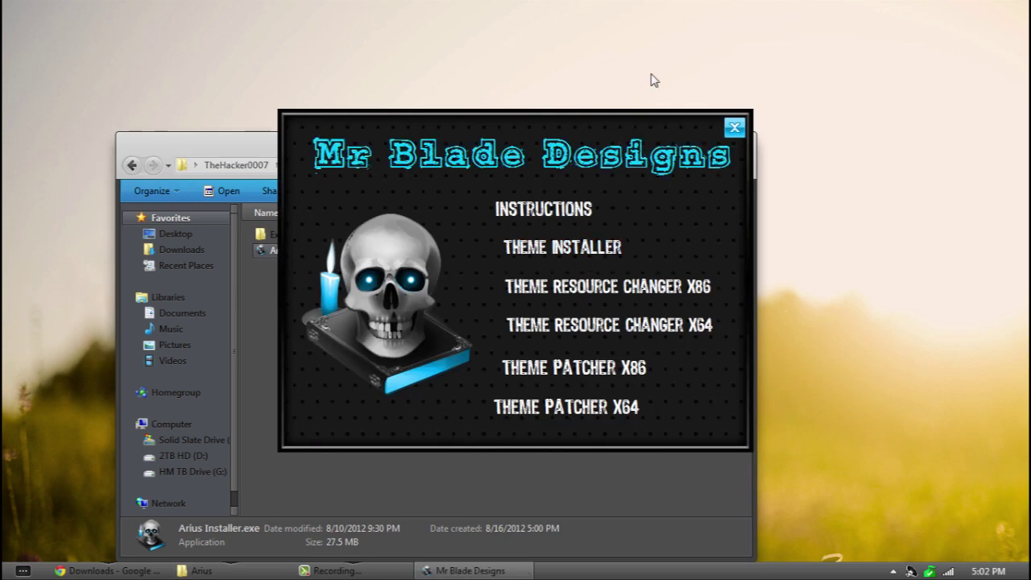
{"action": "left_click", "coordinate": [203, 147]}
{"action": "left_click", "coordinate": [685, 137]}
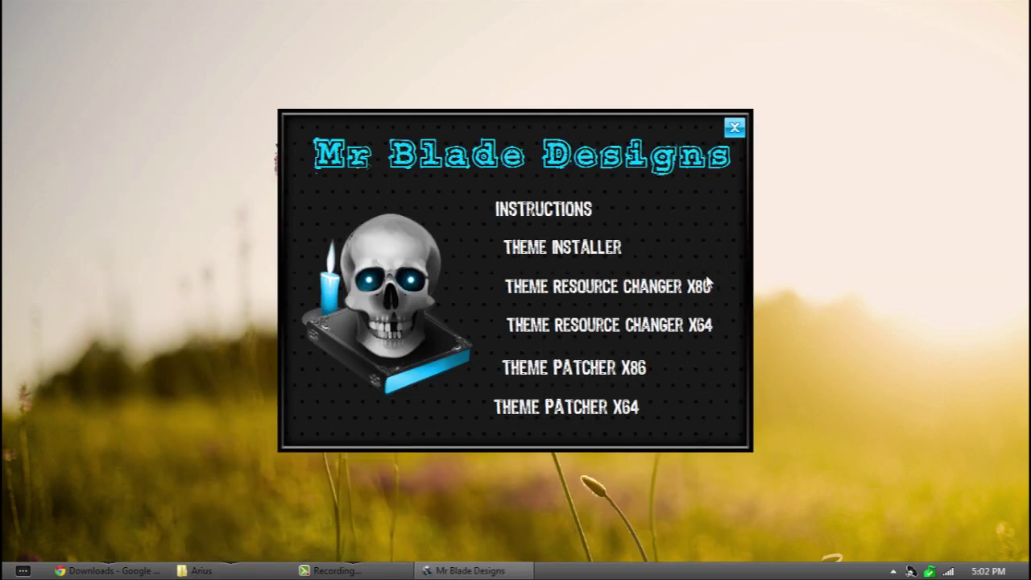
Step: Turn the speaker volume all the way down and return to the Arius installer
{"action": "left_click", "coordinate": [911, 571]}
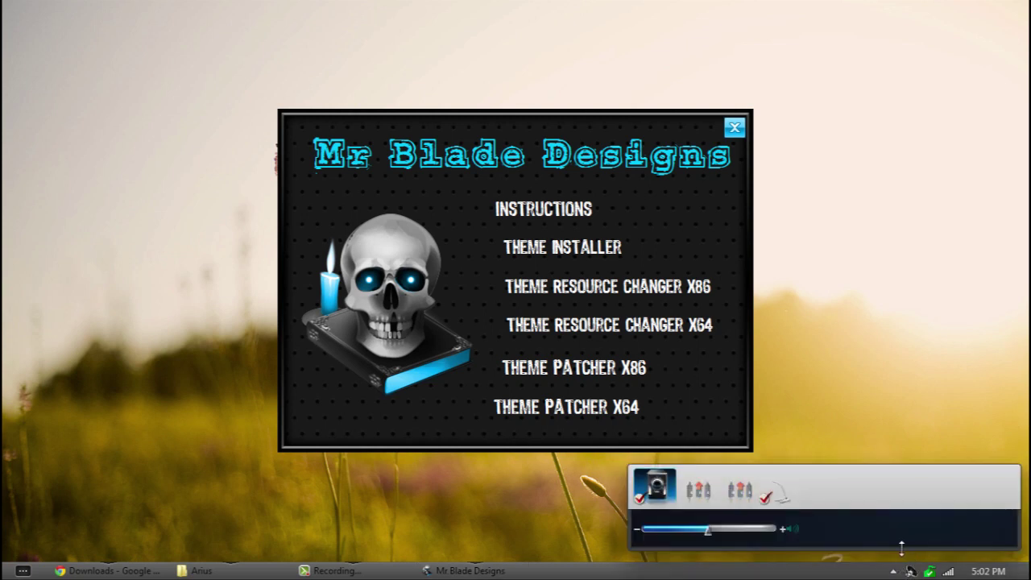
{"action": "left_click_drag", "start_coordinate": [707, 530], "coordinate": [645, 529]}
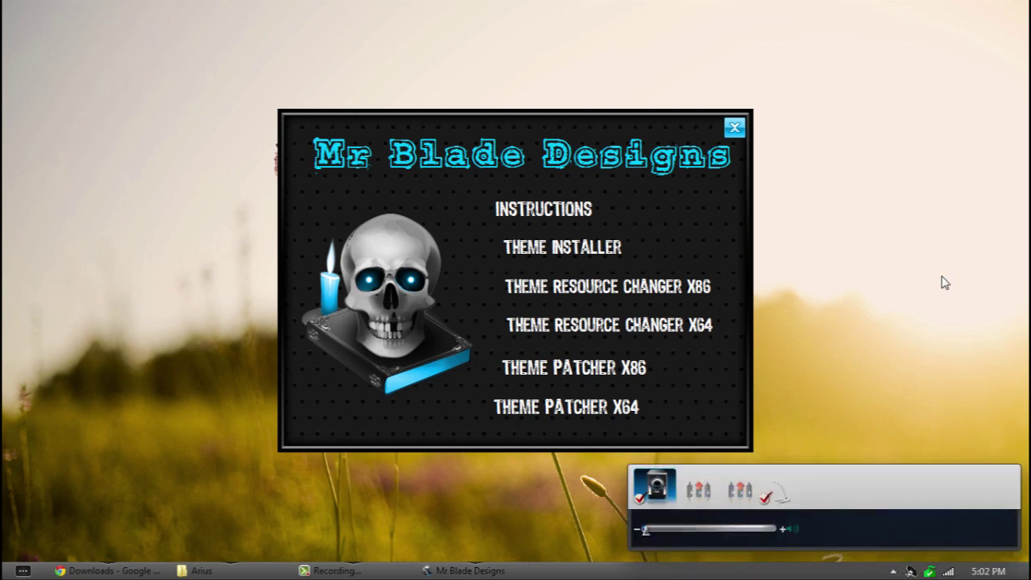
{"action": "left_click", "coordinate": [946, 281]}
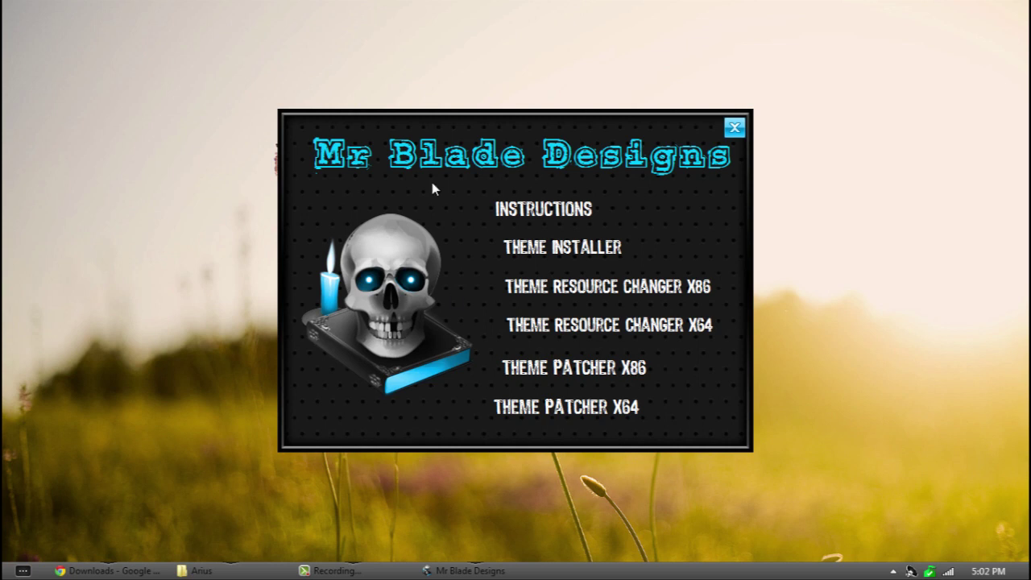
{"action": "left_click", "coordinate": [460, 127]}
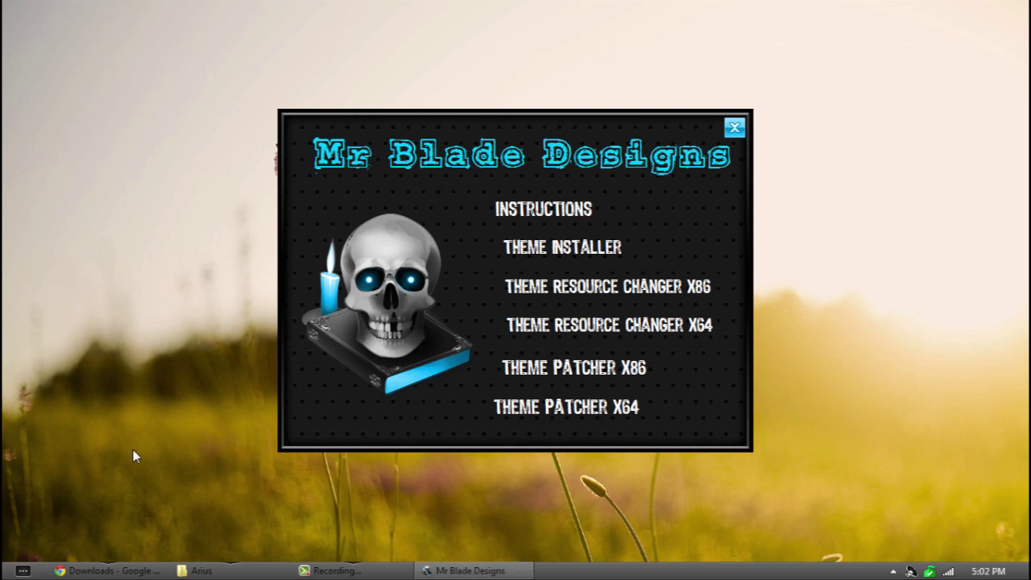
Step: Check the system type in the computer's properties beside the installer's x86 and x64 options, and close the System window
{"action": "left_click", "coordinate": [22, 572]}
{"action": "right_click", "coordinate": [227, 373]}
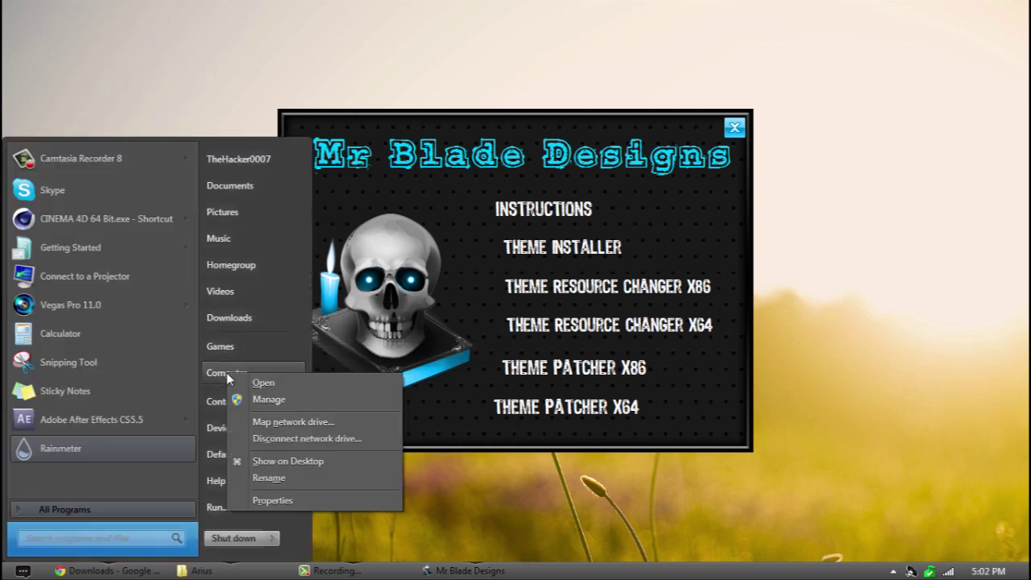
{"action": "left_click", "coordinate": [270, 500]}
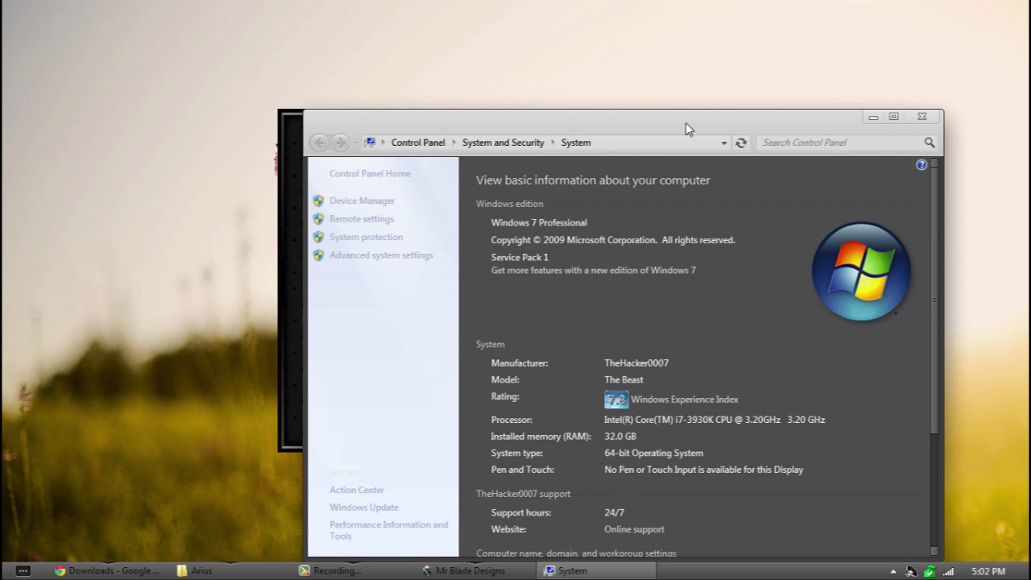
{"action": "left_click_drag", "start_coordinate": [685, 127], "coordinate": [1029, 145]}
{"action": "left_click", "coordinate": [757, 32]}
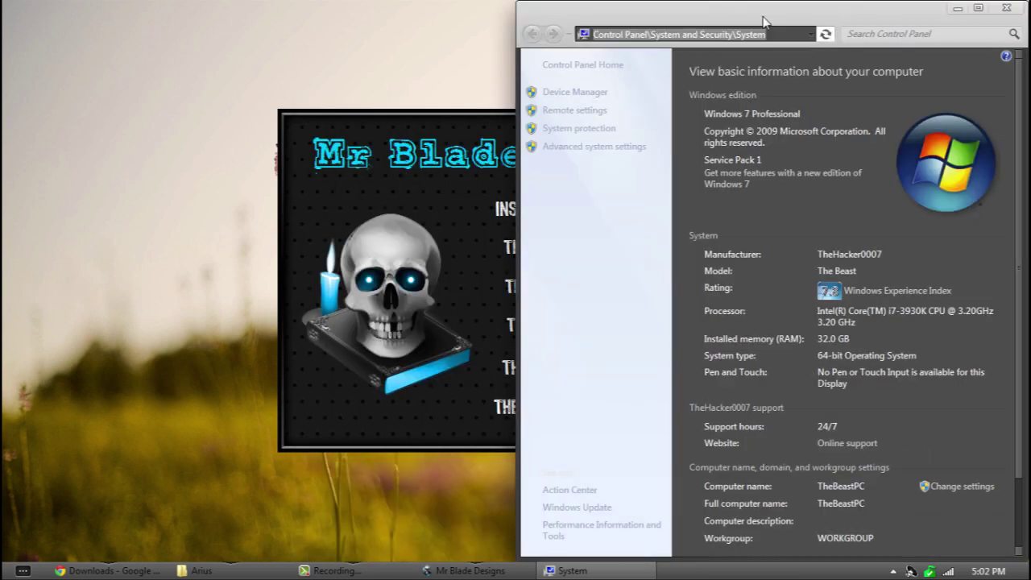
{"action": "key", "text": "super+Left"}
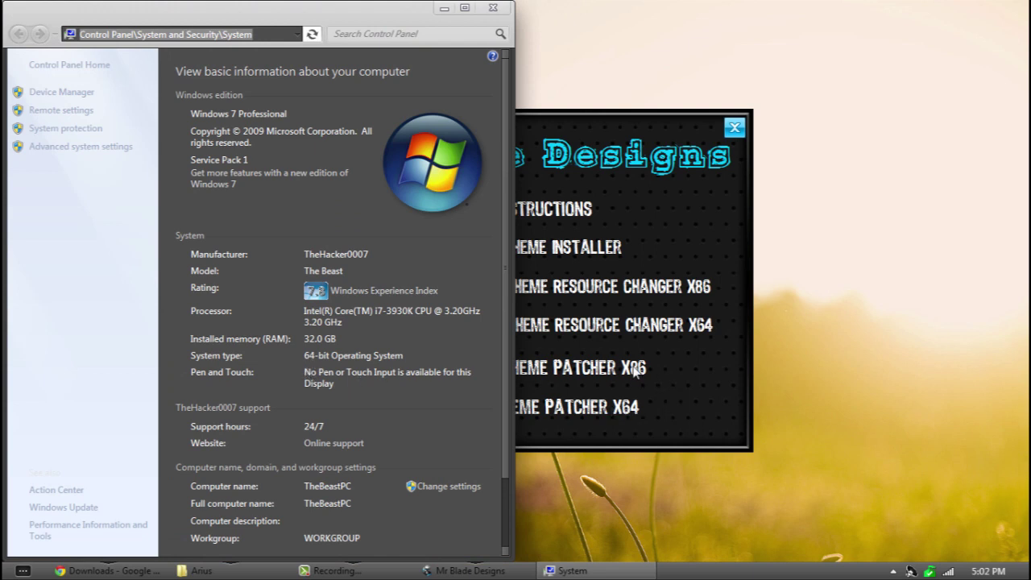
{"action": "left_click", "coordinate": [493, 7]}
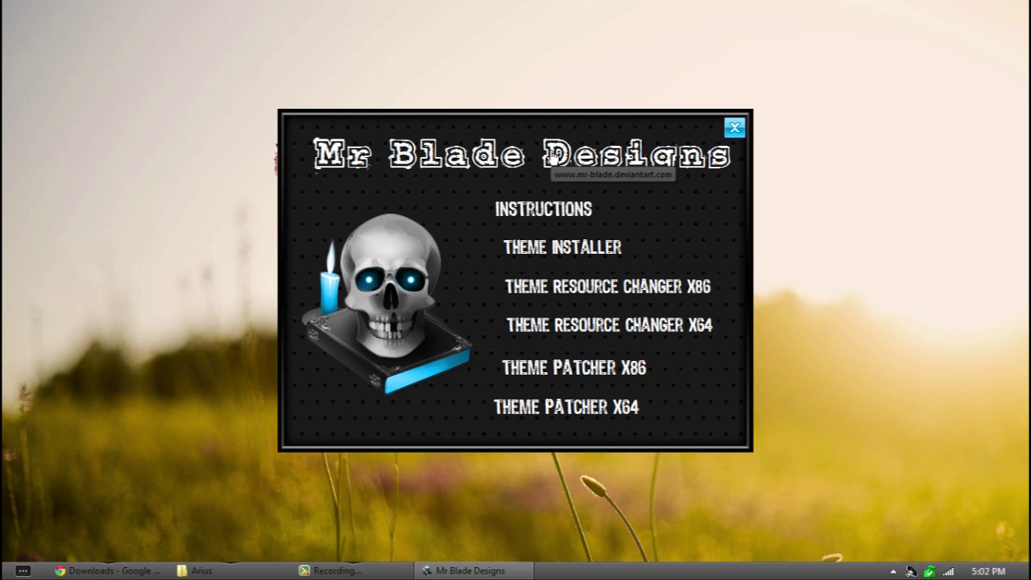
Step: Read the theme instructions from the Arius installer and close them
{"action": "left_click", "coordinate": [553, 211]}
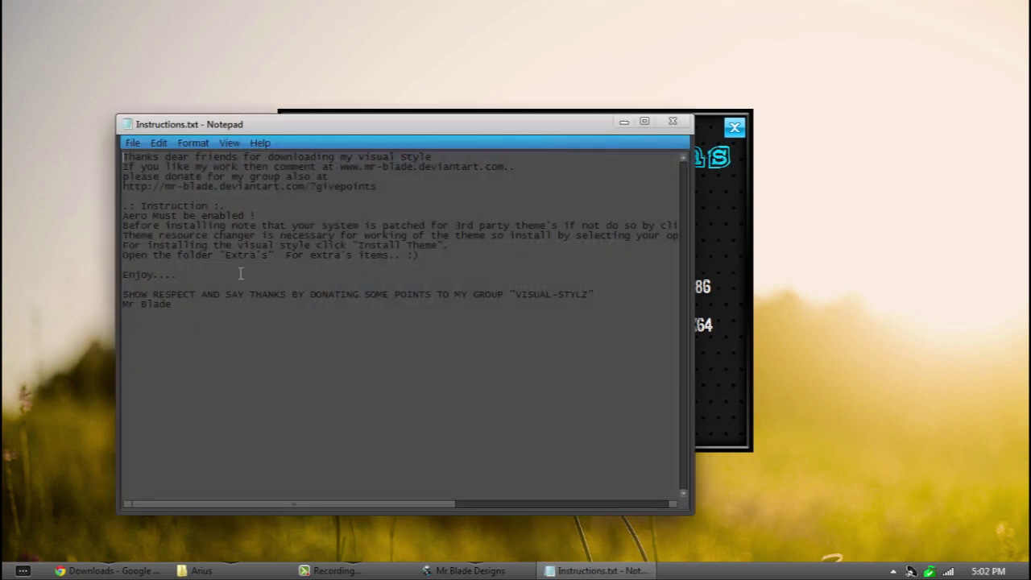
{"action": "left_click", "coordinate": [673, 121]}
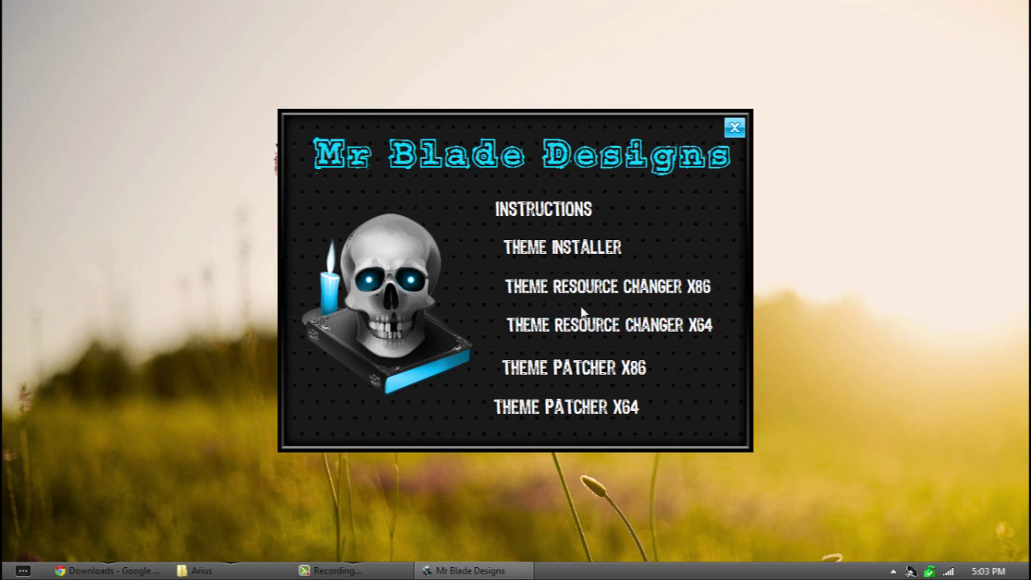
Step: Install the Arius theme in the default folder, launch it without visiting the product web site, and close the Personalization and installer windows
{"action": "left_click", "coordinate": [564, 247]}
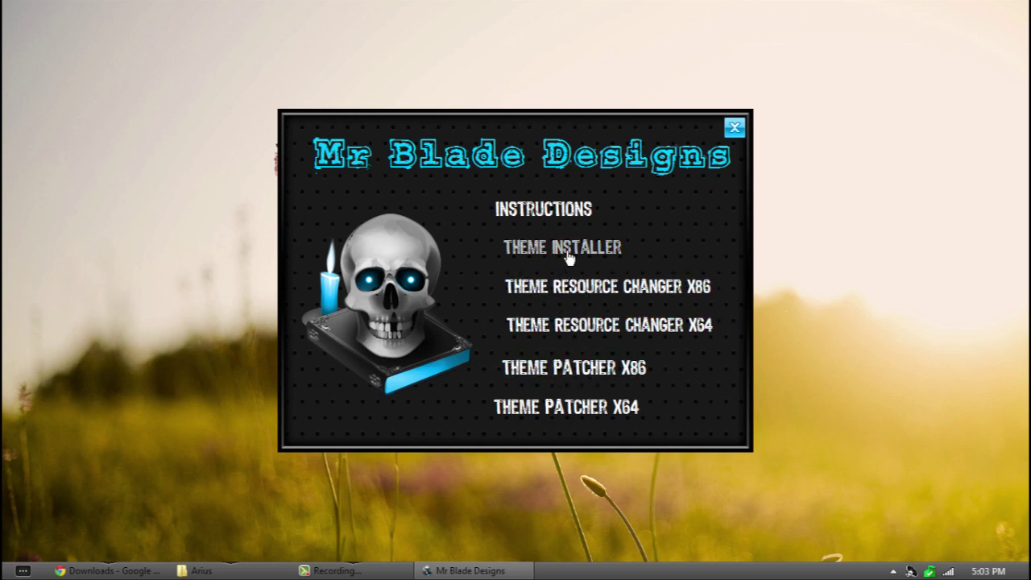
{"action": "left_click", "coordinate": [601, 420]}
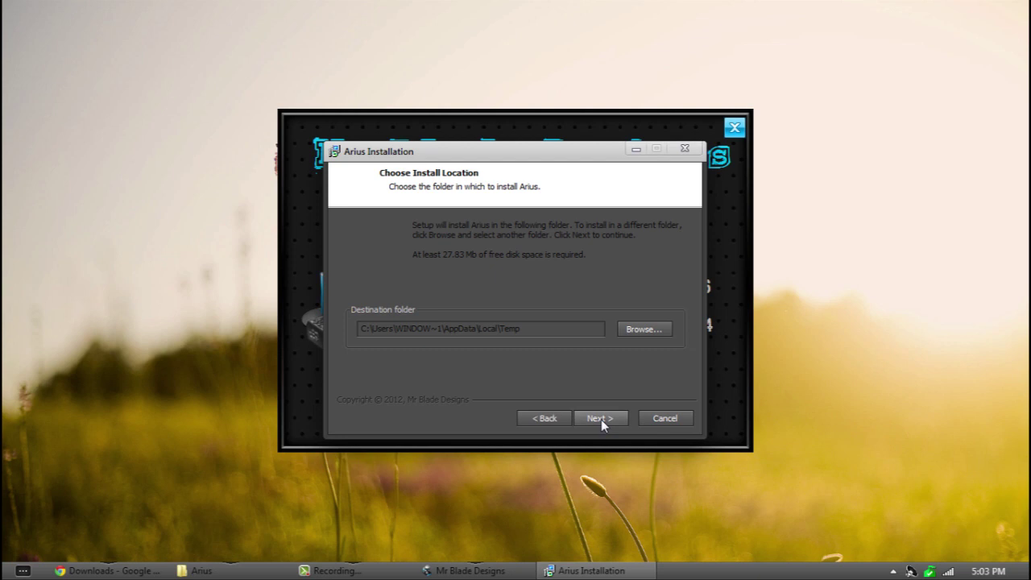
{"action": "left_click", "coordinate": [601, 419]}
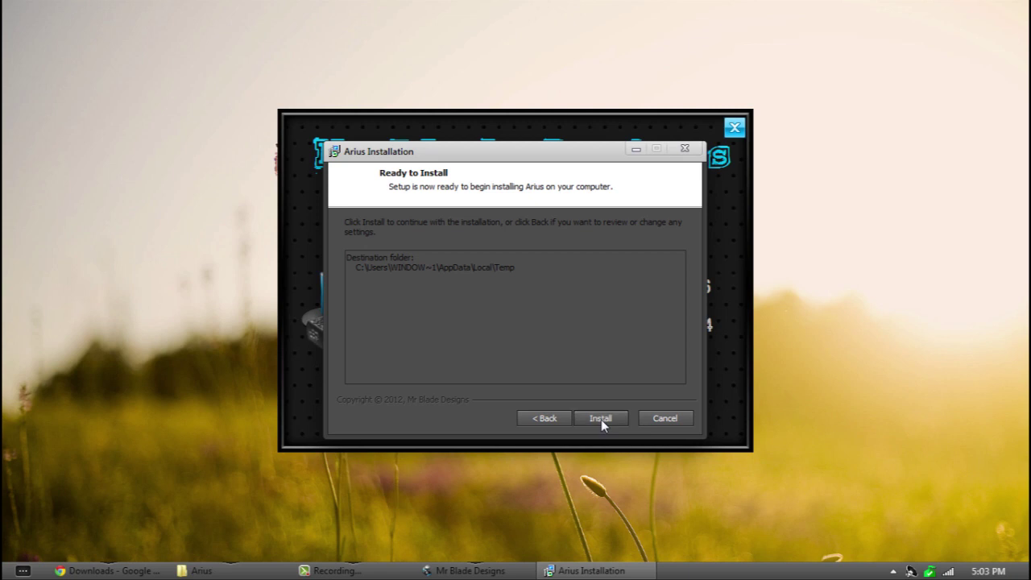
{"action": "left_click", "coordinate": [601, 419]}
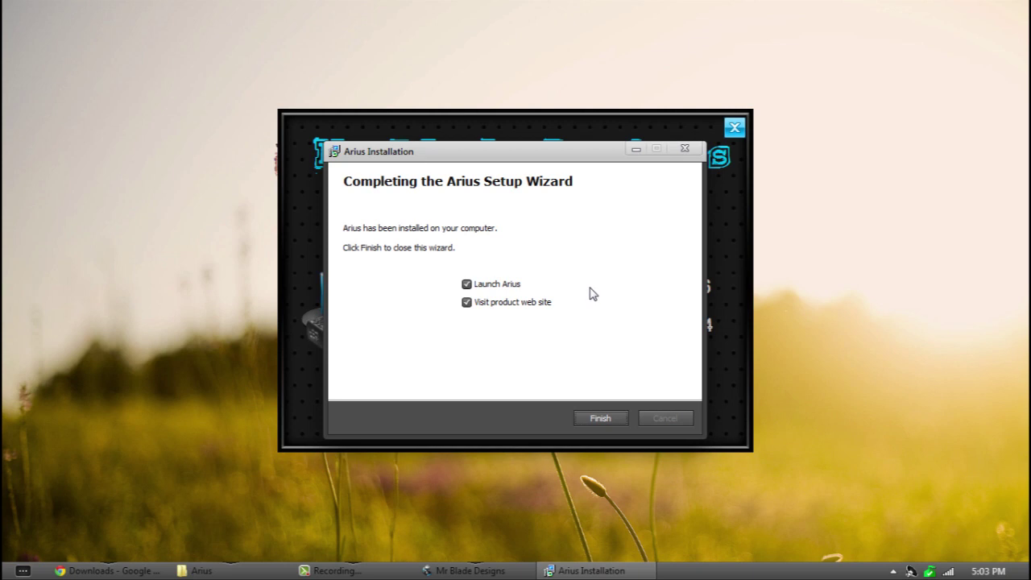
{"action": "left_click", "coordinate": [534, 312]}
{"action": "left_click", "coordinate": [597, 420]}
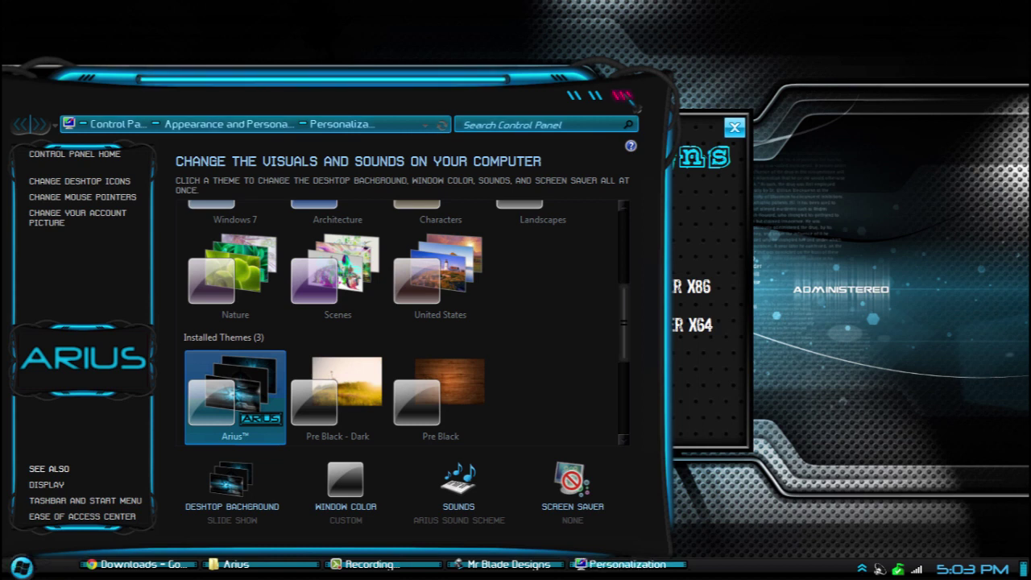
{"action": "left_click", "coordinate": [624, 96]}
{"action": "left_click", "coordinate": [735, 127]}
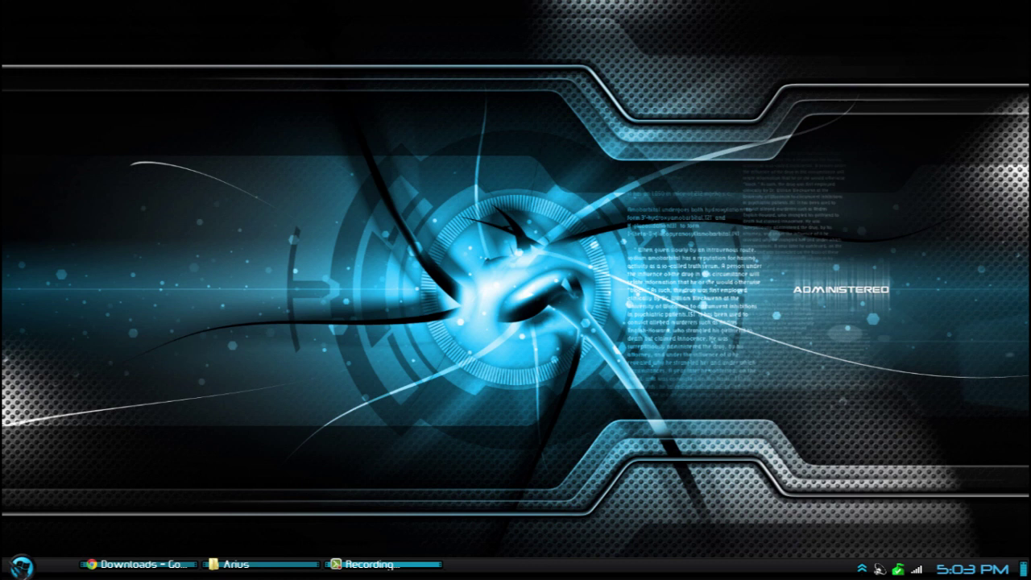
Step: View the Documents library in the new theme's window style and close it
{"action": "left_click", "coordinate": [22, 566]}
{"action": "left_click", "coordinate": [202, 175]}
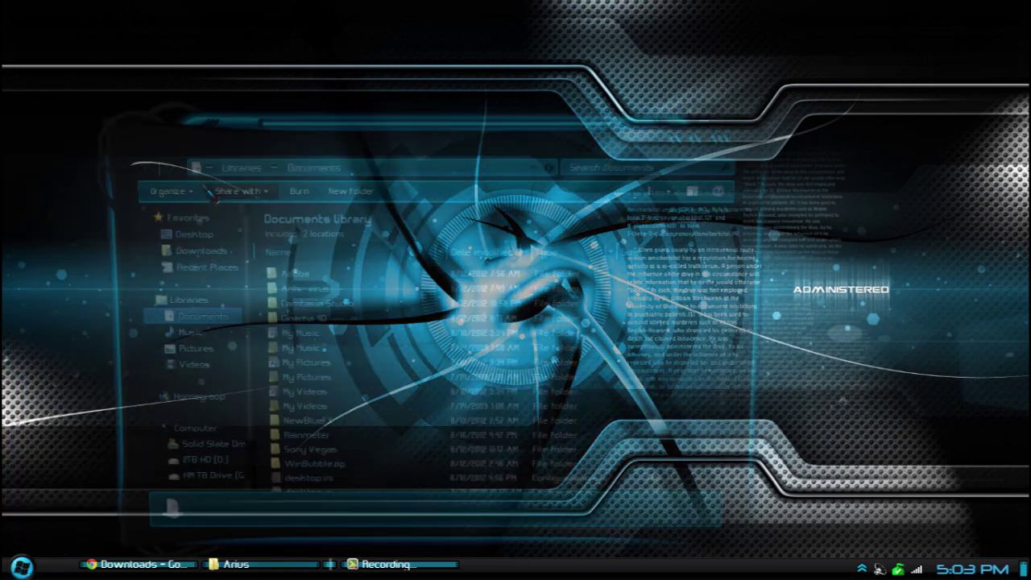
{"action": "left_click_drag", "start_coordinate": [387, 138], "coordinate": [510, 77]}
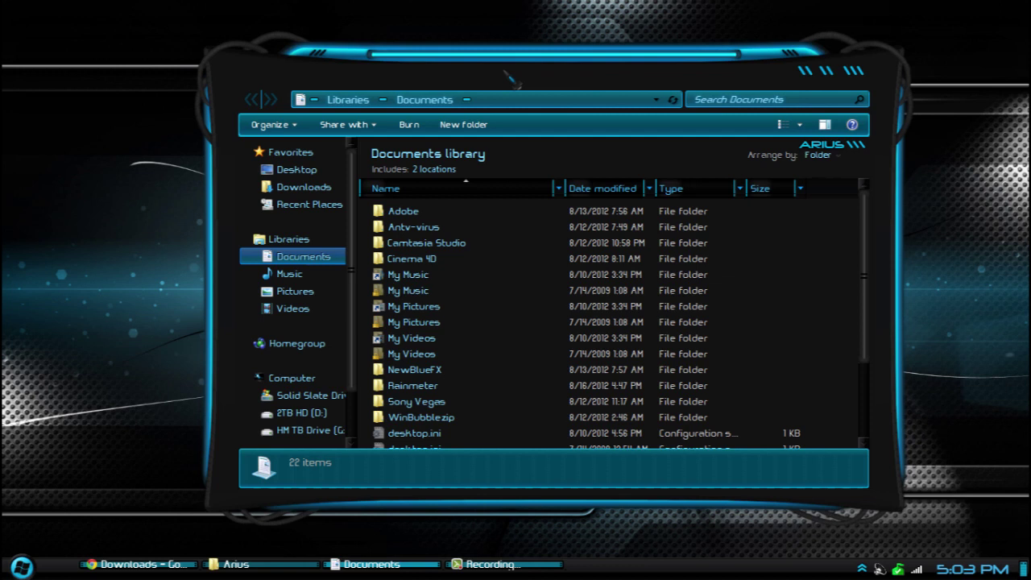
{"action": "left_click", "coordinate": [859, 70]}
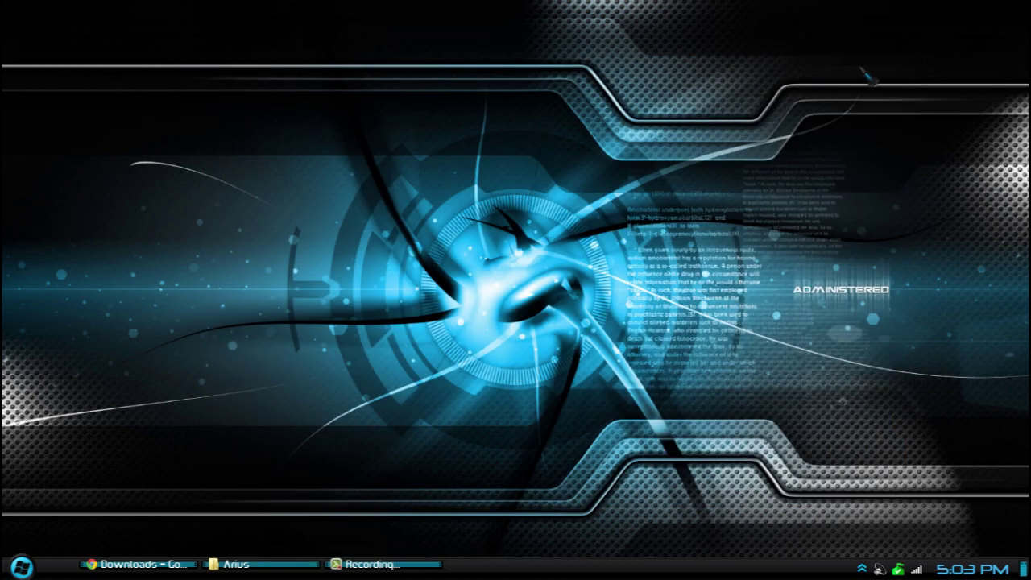
Step: Open INSTRUCTIONS.txt in the Shellbrd Orb & Timedate.cpl folder within Extra's
{"action": "left_click", "coordinate": [235, 564]}
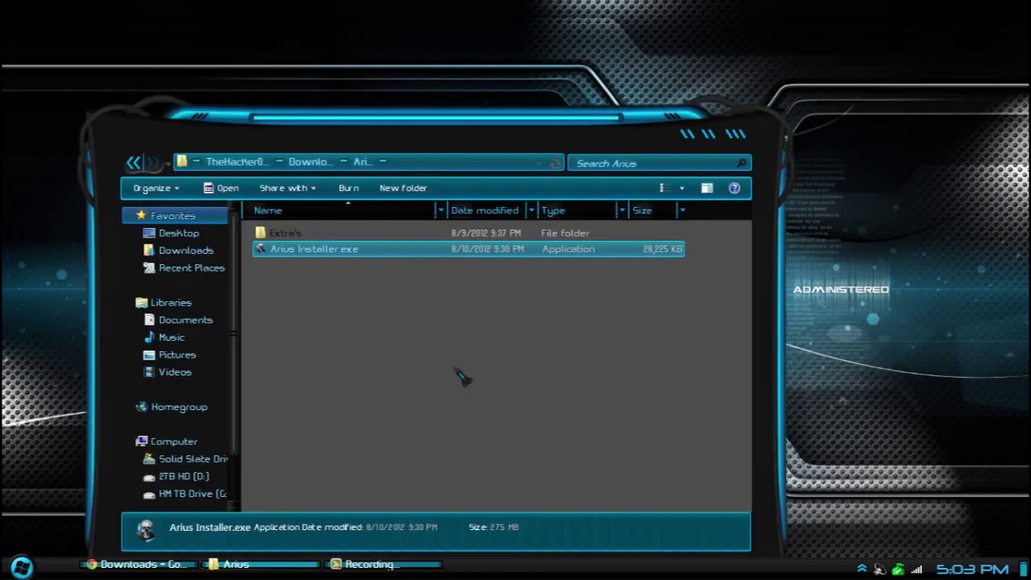
{"action": "left_click", "coordinate": [449, 401]}
{"action": "left_click_drag", "start_coordinate": [499, 143], "coordinate": [629, 106]}
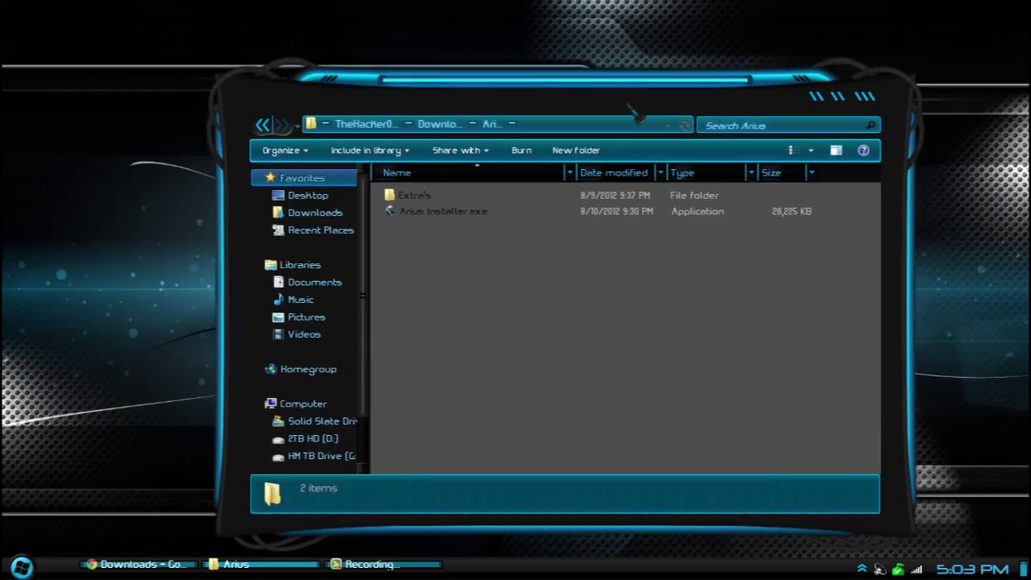
{"action": "double_click", "coordinate": [388, 200]}
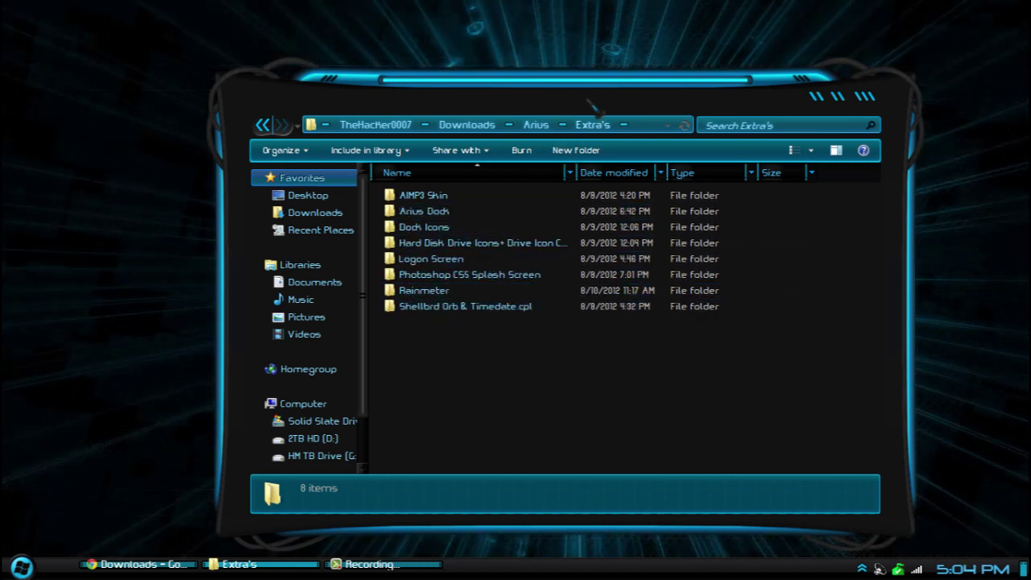
{"action": "left_click_drag", "start_coordinate": [593, 105], "coordinate": [589, 78]}
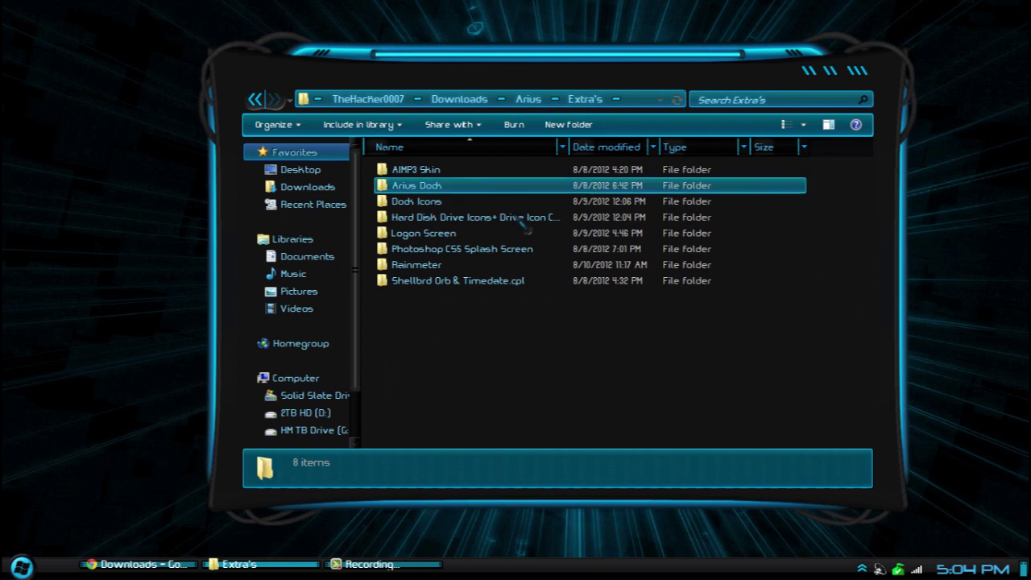
{"action": "double_click", "coordinate": [512, 280]}
{"action": "double_click", "coordinate": [470, 169]}
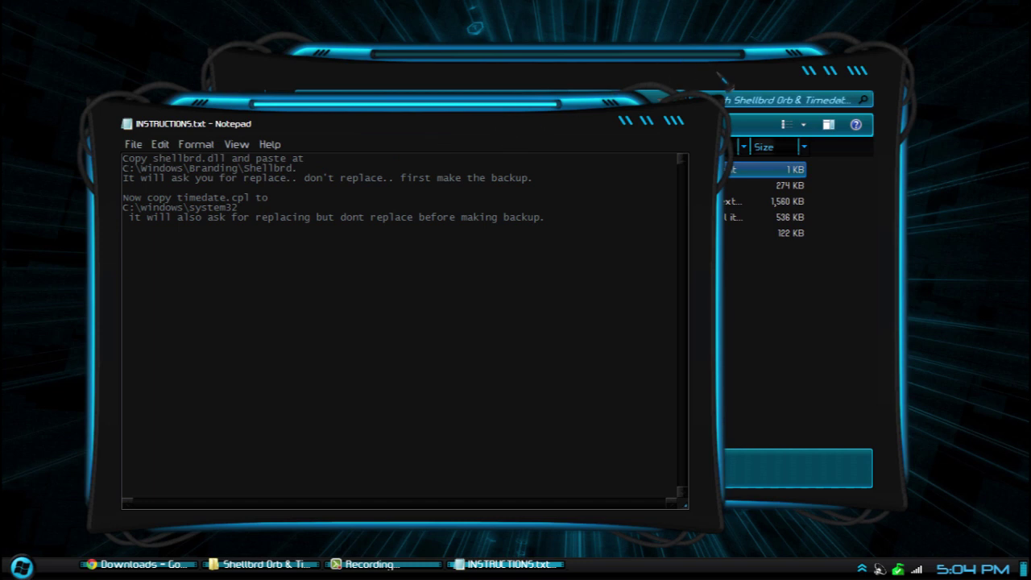
Step: Place the Shellbrd Orb & Timedate.cpl folder and a window showing drive C: side by side
{"action": "left_click_drag", "start_coordinate": [725, 81], "coordinate": [4, 158]}
{"action": "left_click", "coordinate": [21, 567]}
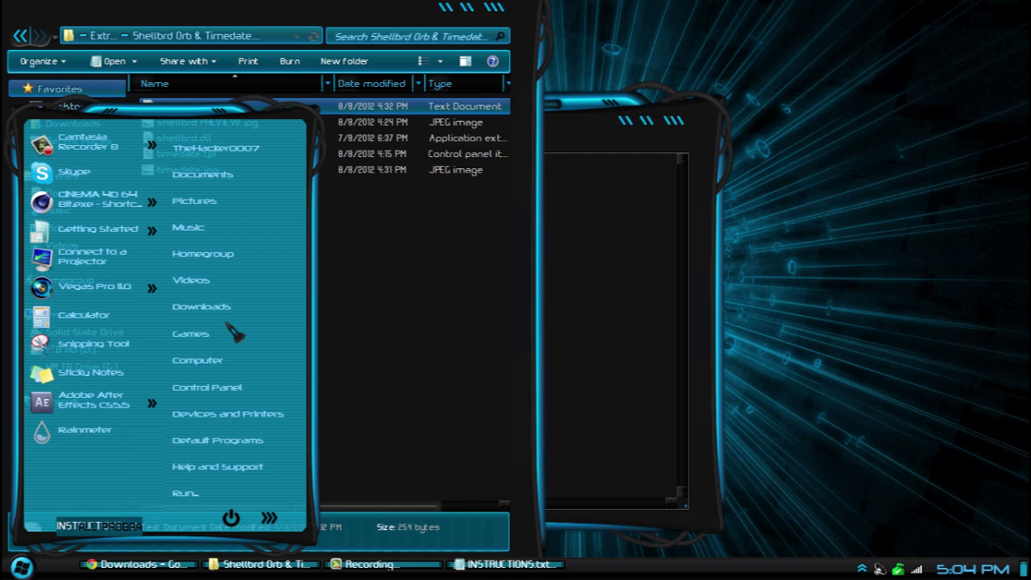
{"action": "left_click", "coordinate": [219, 365]}
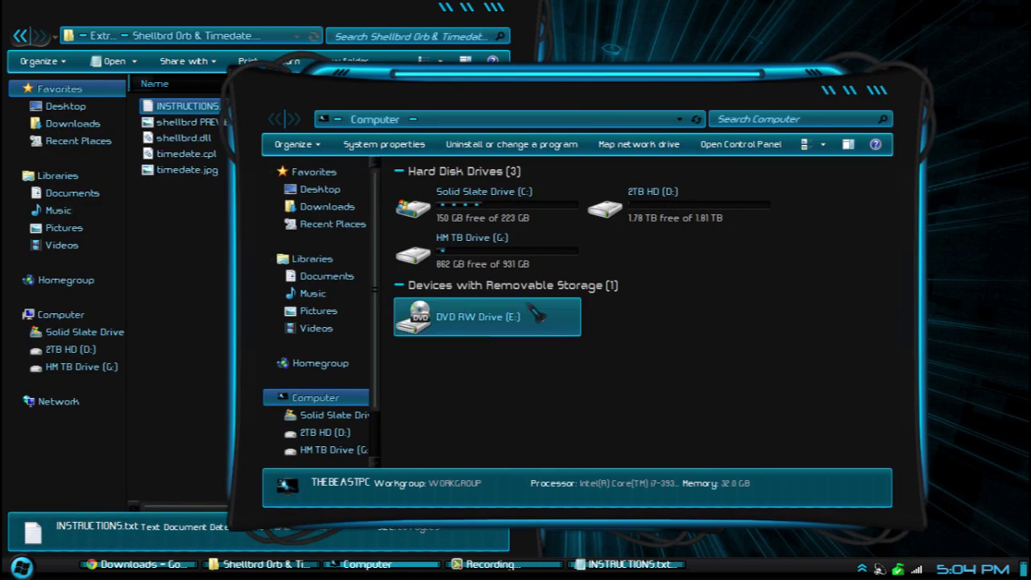
{"action": "double_click", "coordinate": [534, 216]}
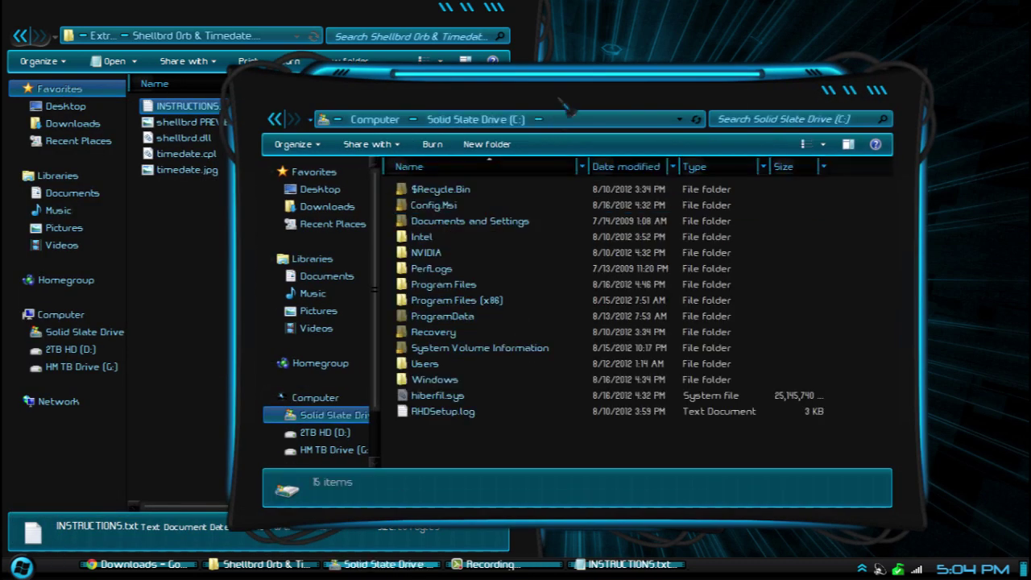
{"action": "left_click_drag", "start_coordinate": [564, 103], "coordinate": [1022, 108]}
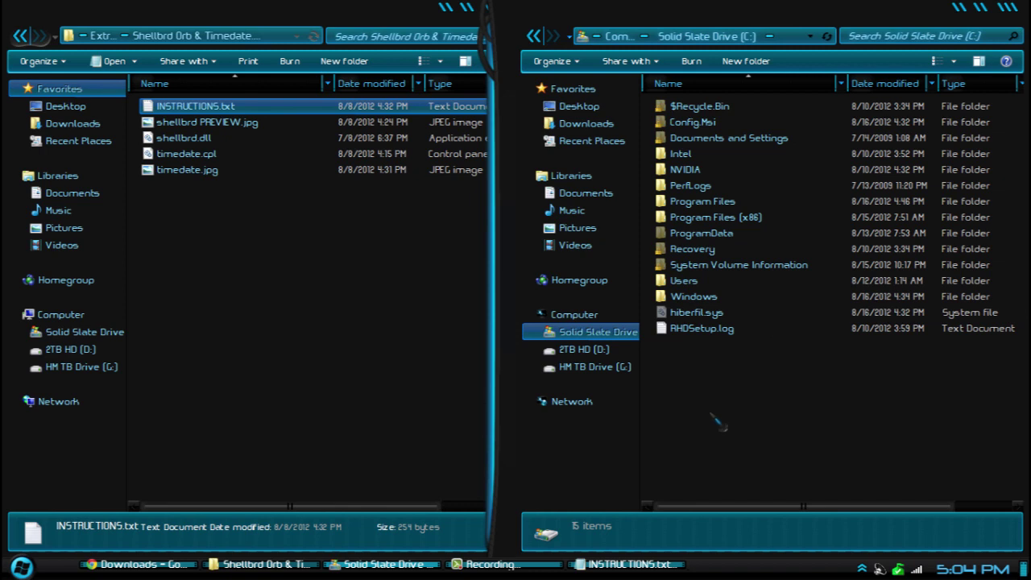
Step: Open the Branding folder inside C:\Windows and reopen INSTRUCTIONS.txt to check the destination of shellbrd.dll
{"action": "double_click", "coordinate": [729, 298]}
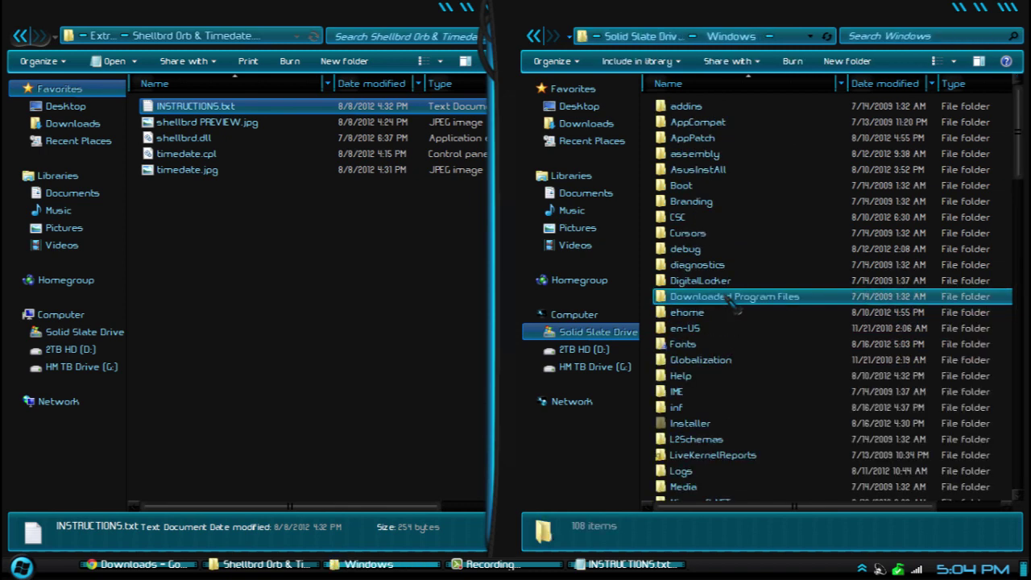
{"action": "double_click", "coordinate": [709, 204]}
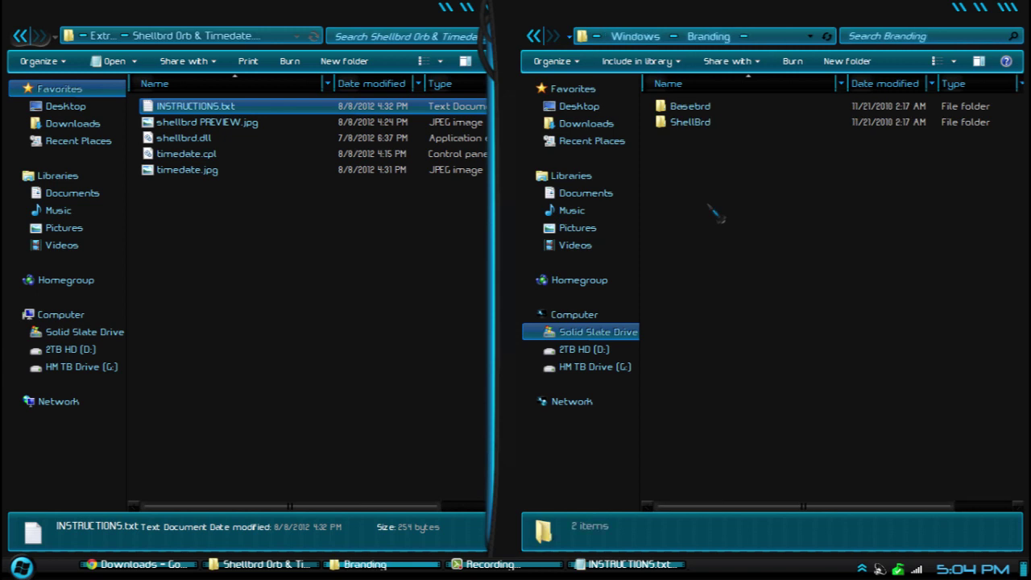
{"action": "double_click", "coordinate": [274, 106]}
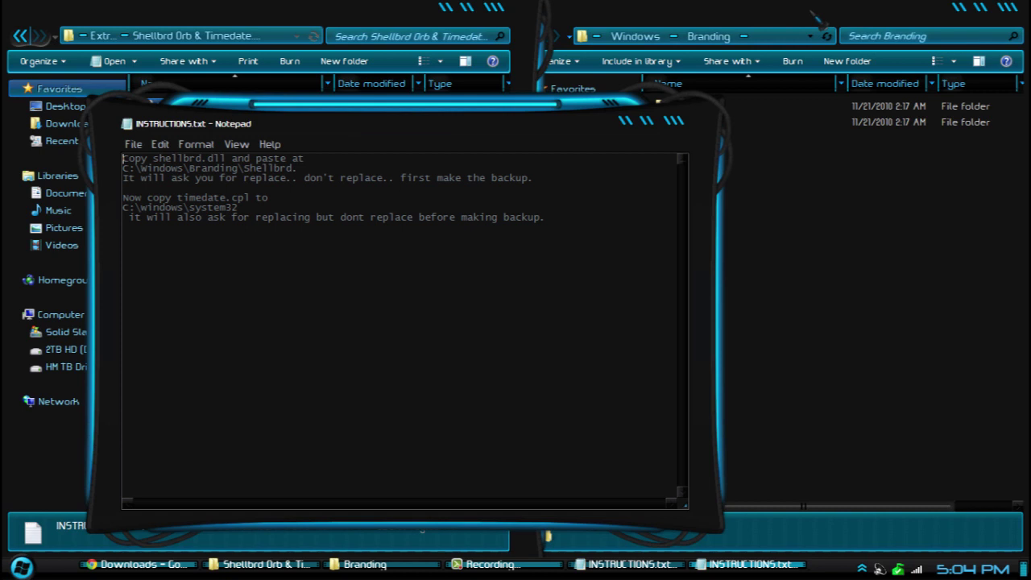
Step: Open the ShellBrd folder inside C:\Windows\Branding and minimize the INSTRUCTIONS.txt window
{"action": "left_click", "coordinate": [725, 153]}
{"action": "double_click", "coordinate": [723, 122]}
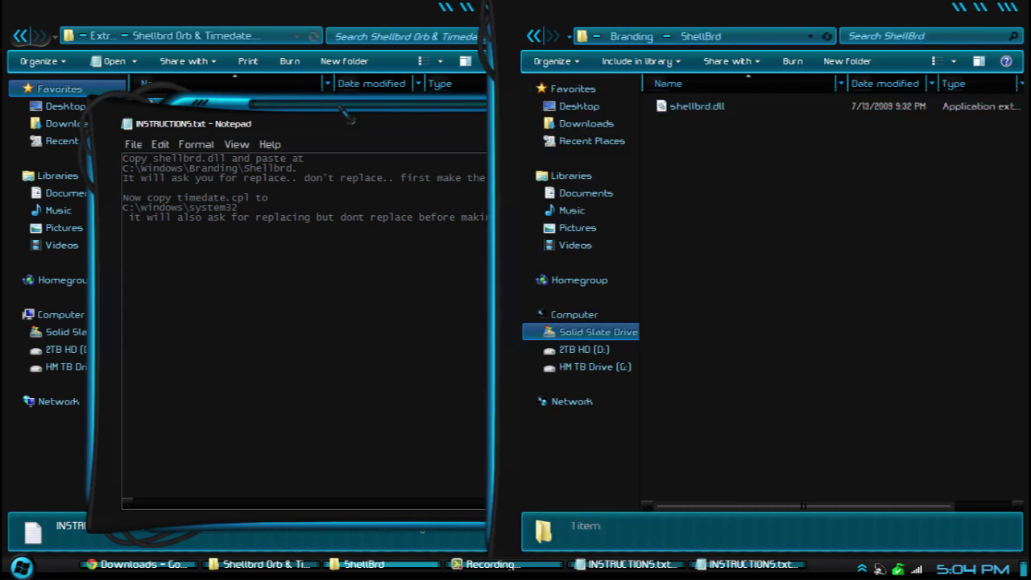
{"action": "left_click", "coordinate": [241, 149]}
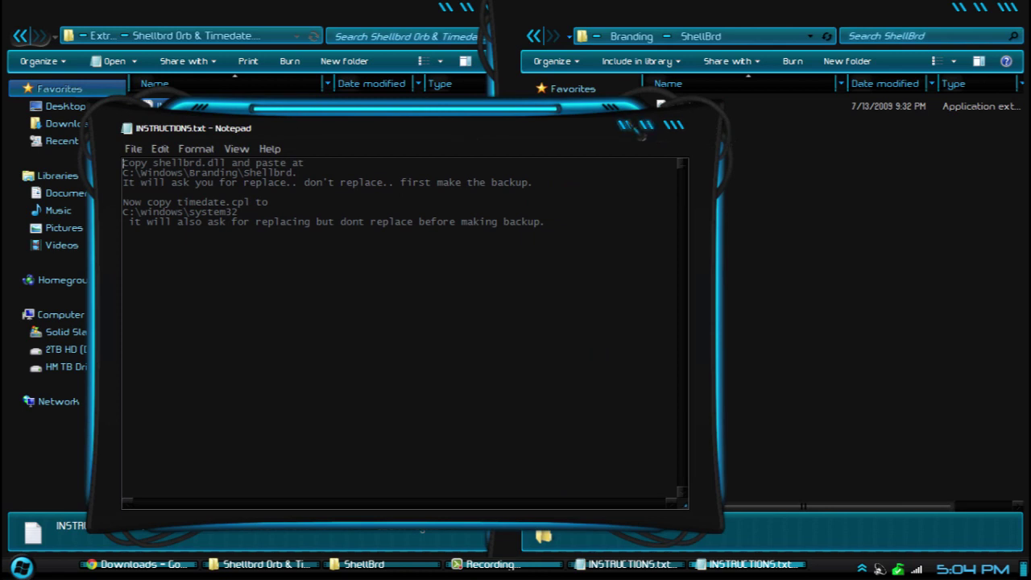
{"action": "left_click", "coordinate": [626, 126]}
{"action": "left_click", "coordinate": [198, 154]}
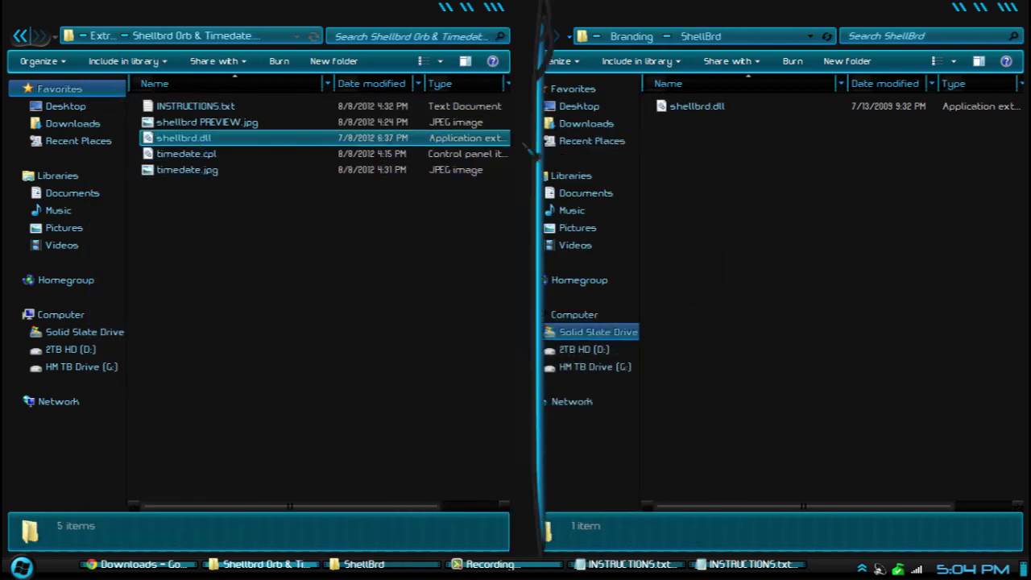
Step: Try to rename the original shellbrd.dll in the Branding\ShellBrd folder as shellbrd.dll[1]
{"action": "right_click", "coordinate": [713, 107]}
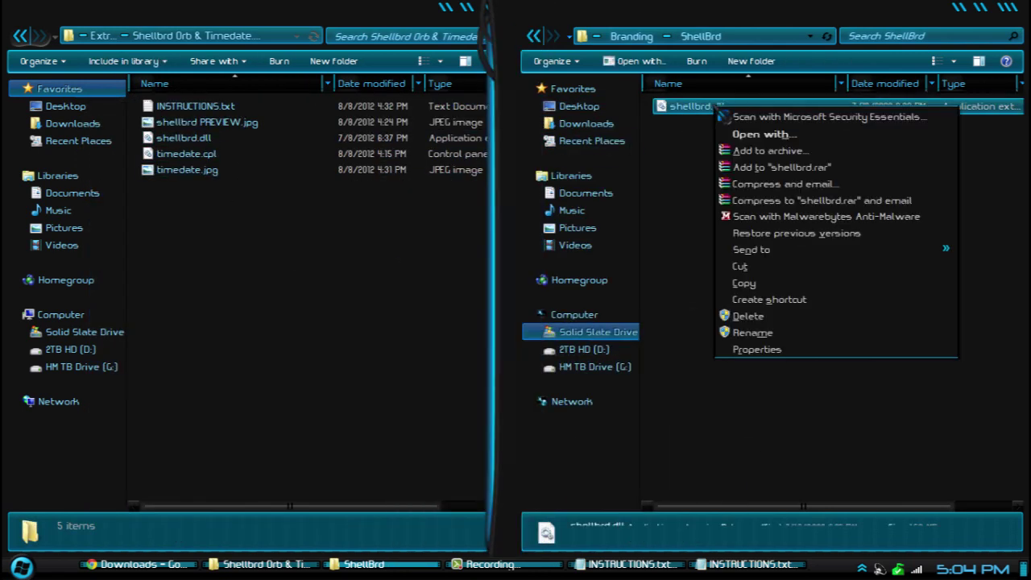
{"action": "left_click", "coordinate": [753, 332]}
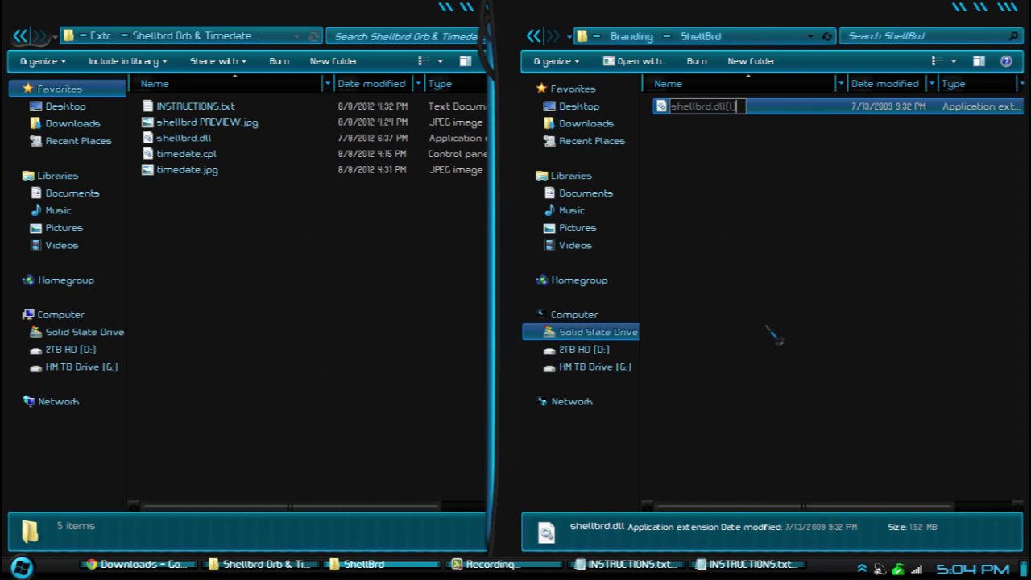
{"action": "key", "text": "Return"}
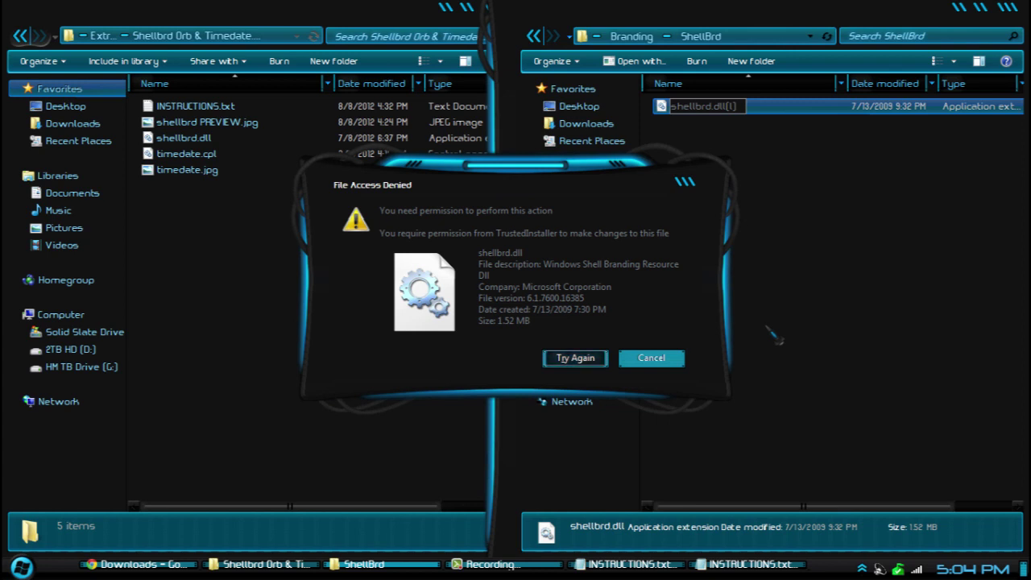
{"action": "left_click", "coordinate": [650, 358]}
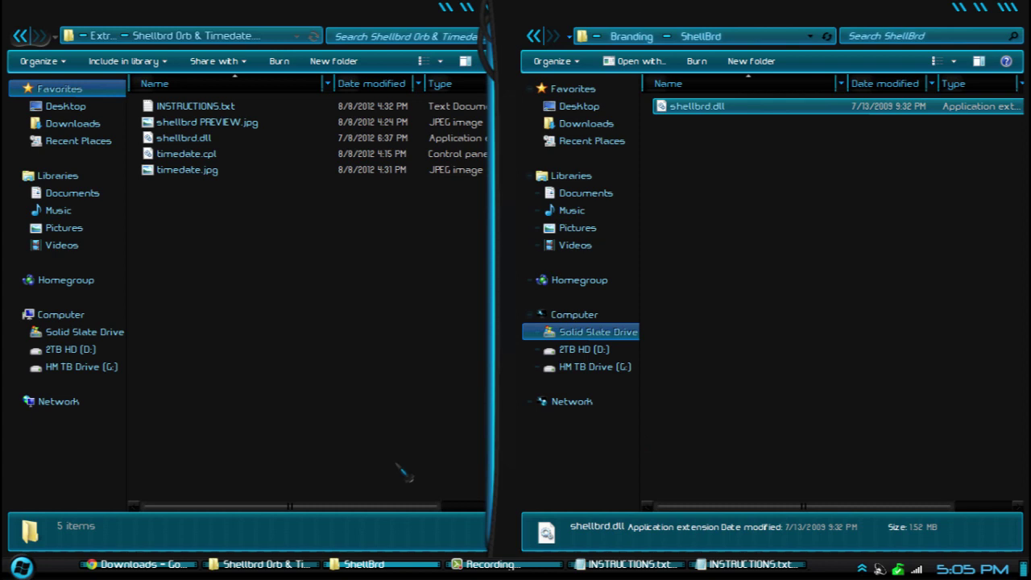
{"action": "left_click", "coordinate": [528, 568]}
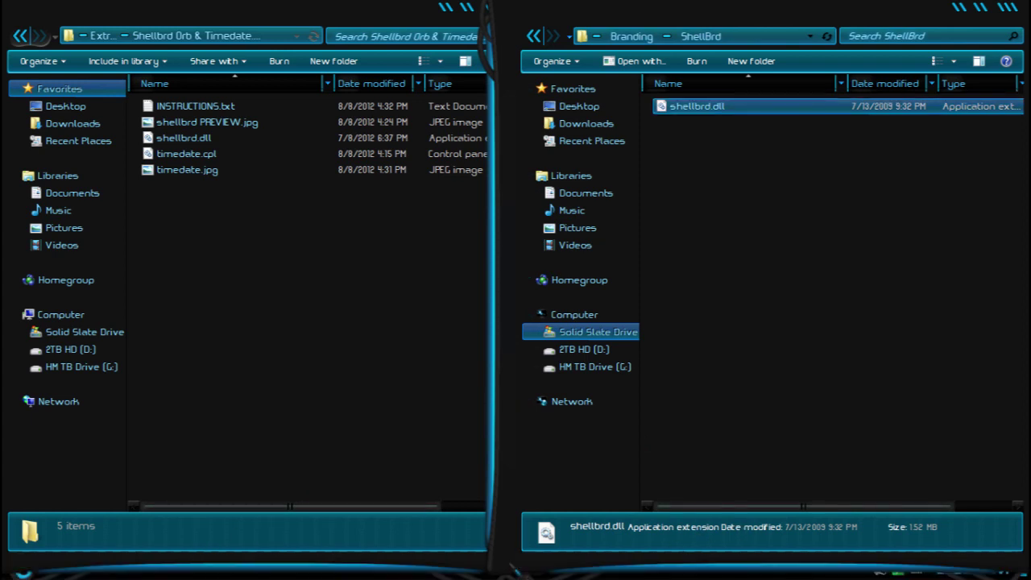
{"action": "left_click", "coordinate": [958, 501]}
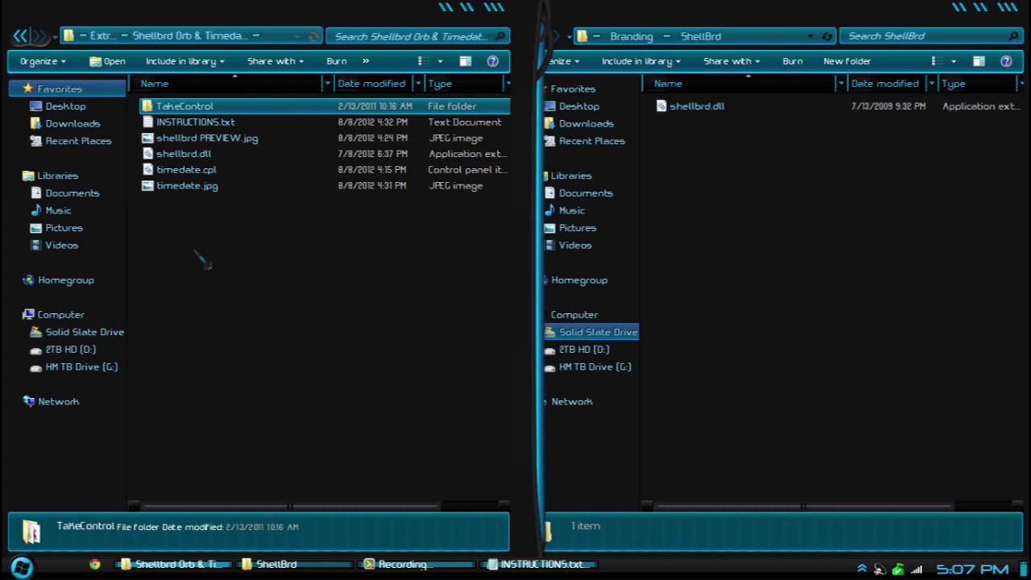
Step: Open the TakeControl folder and run TakeControl.exe as administrator
{"action": "left_click", "coordinate": [247, 292]}
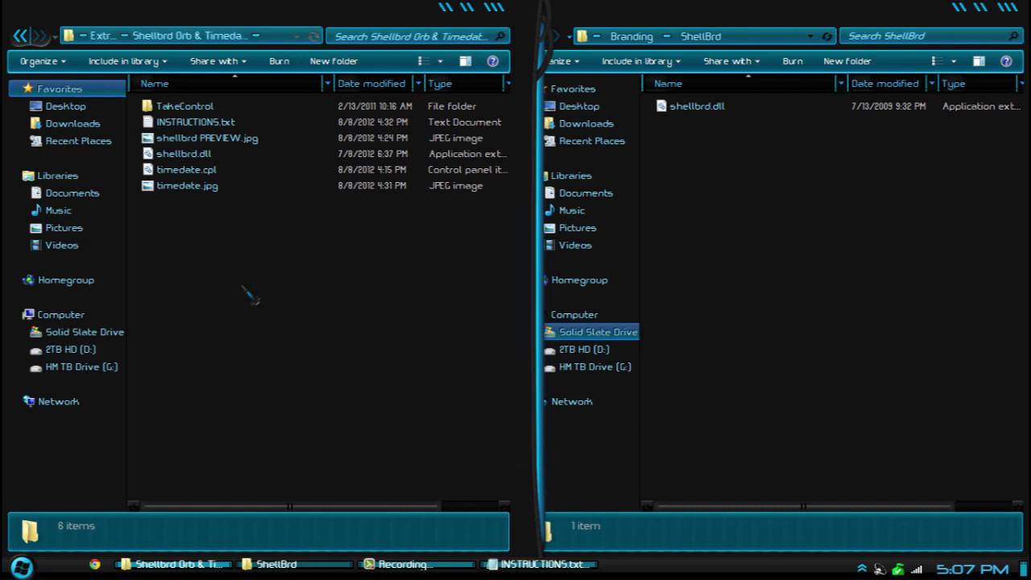
{"action": "double_click", "coordinate": [198, 108]}
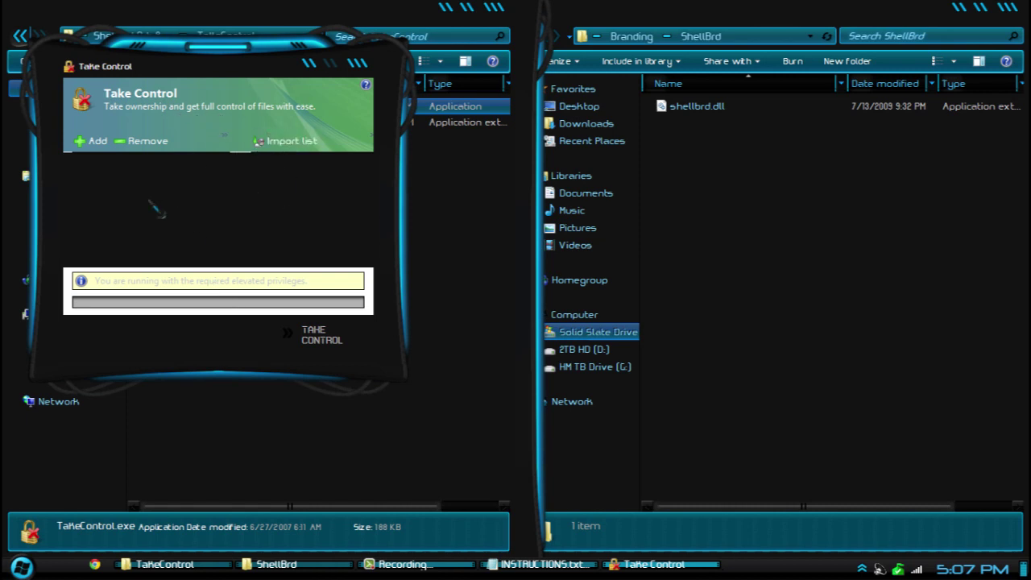
{"action": "left_click", "coordinate": [359, 63]}
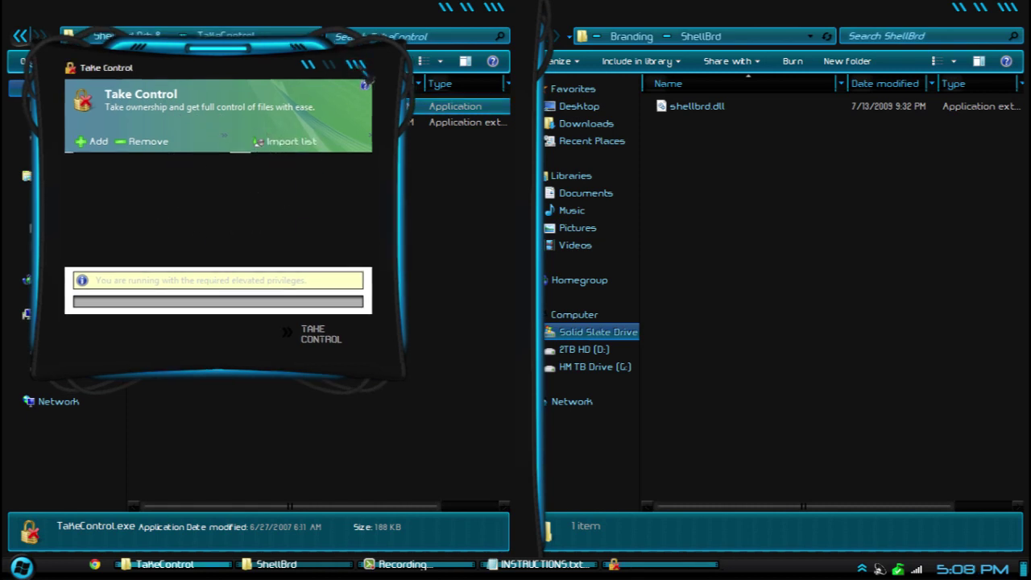
{"action": "right_click", "coordinate": [228, 115]}
{"action": "left_click", "coordinate": [245, 137]}
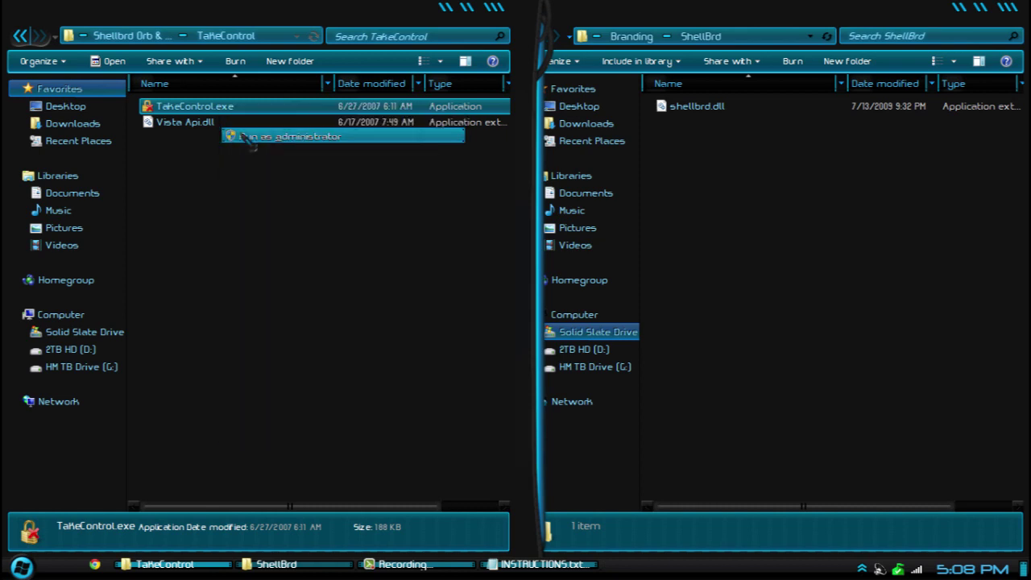
Step: Start adding files in Take Control and browse to C:\Windows\Branding\ShellBrd using the path copied from the other folder window
{"action": "left_click", "coordinate": [103, 161]}
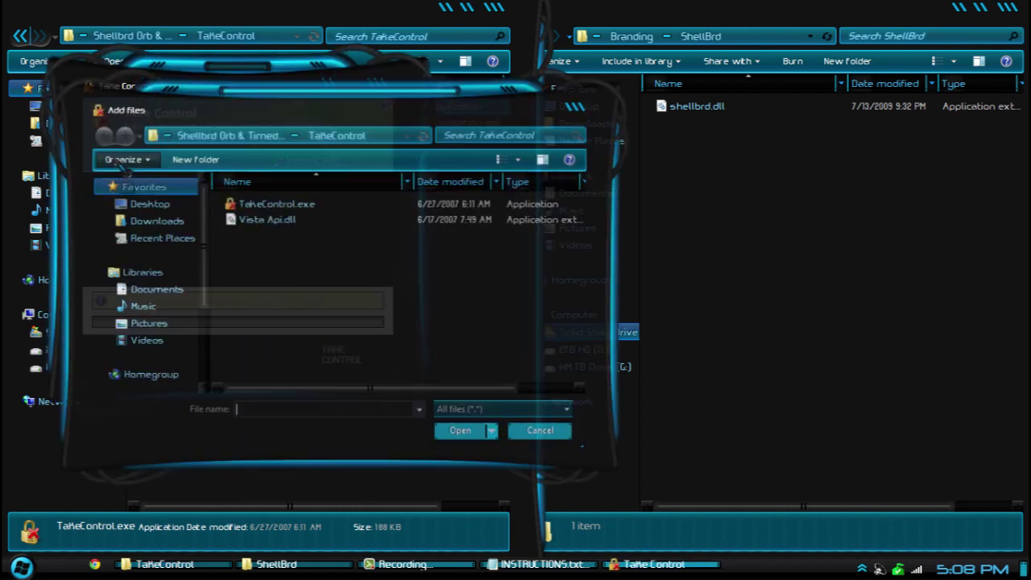
{"action": "left_click", "coordinate": [755, 38]}
{"action": "right_click", "coordinate": [734, 38]}
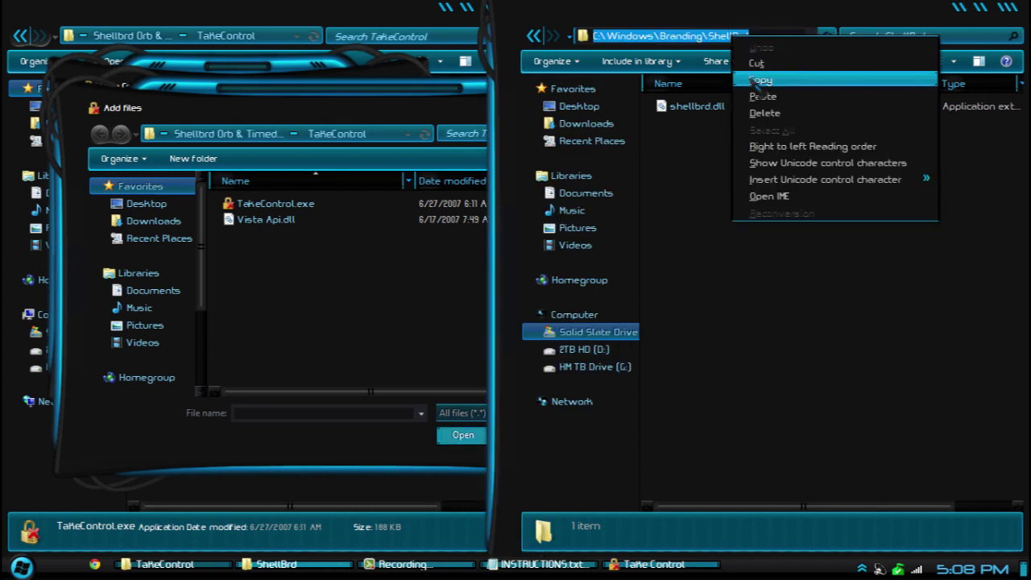
{"action": "left_click", "coordinate": [757, 80]}
{"action": "left_click", "coordinate": [388, 133]}
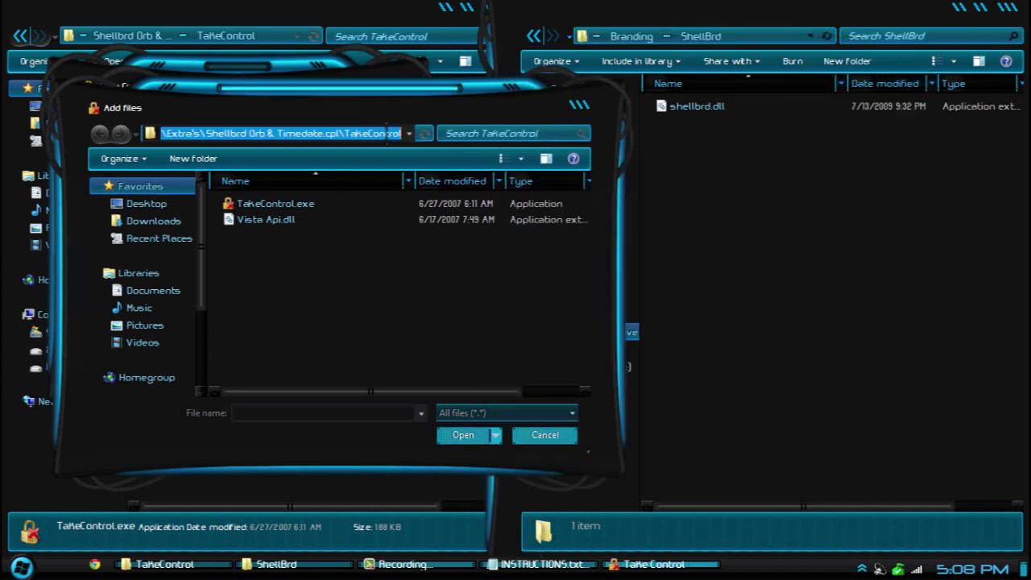
{"action": "key", "text": "Delete"}
{"action": "key", "text": "ctrl+v"}
{"action": "key", "text": "ctrl+a"}
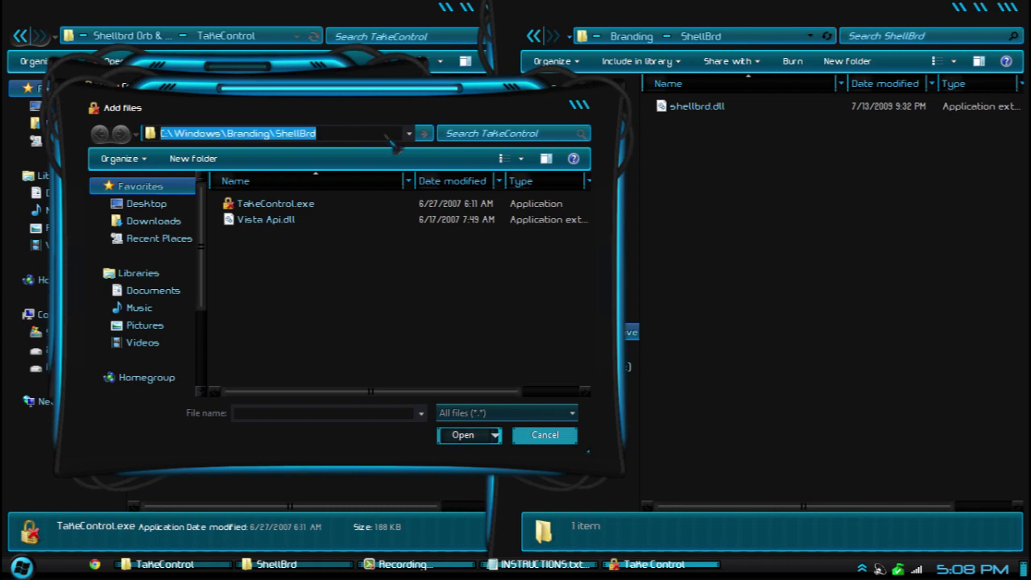
{"action": "key", "text": "Return"}
Step: Add shellbrd.dll to the Take Control list, take control of it, and minimize the tool
{"action": "left_click", "coordinate": [282, 207]}
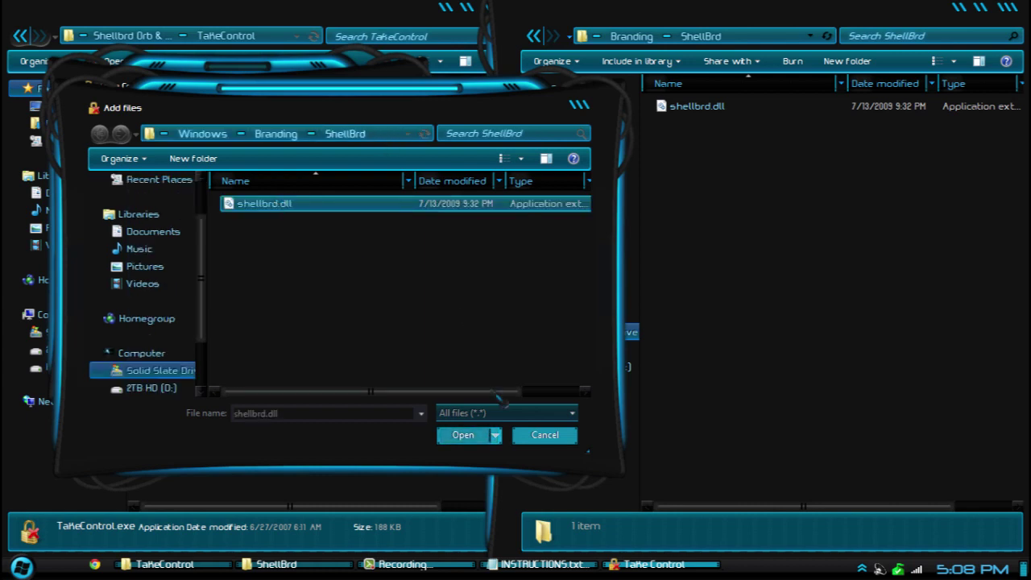
{"action": "left_click", "coordinate": [483, 435]}
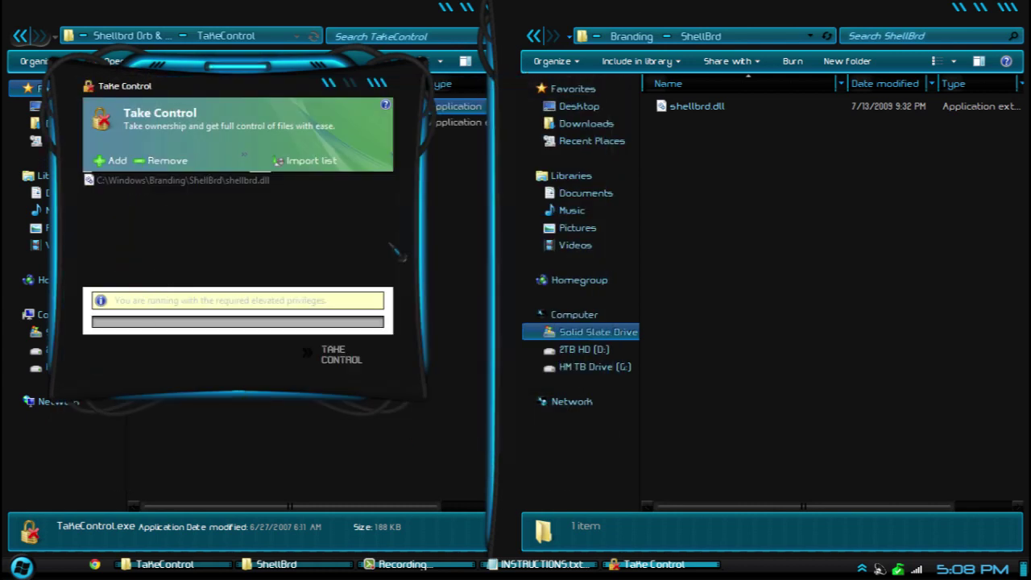
{"action": "left_click", "coordinate": [343, 358]}
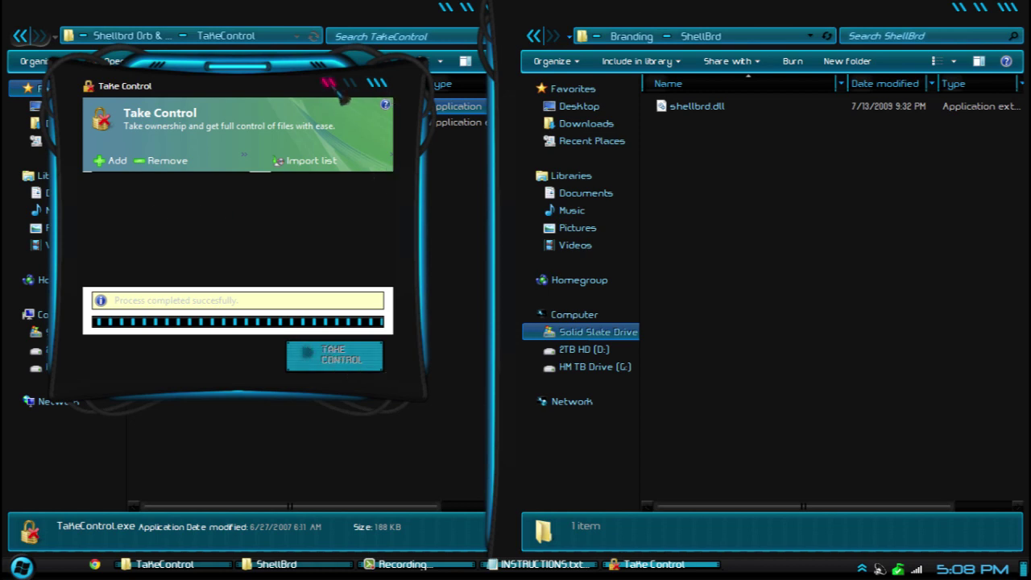
{"action": "left_click", "coordinate": [330, 84]}
Step: Rename the original shellbrd.dll in the Branding\ShellBrd folder as shellbrd.dll.backup
{"action": "left_click", "coordinate": [698, 106]}
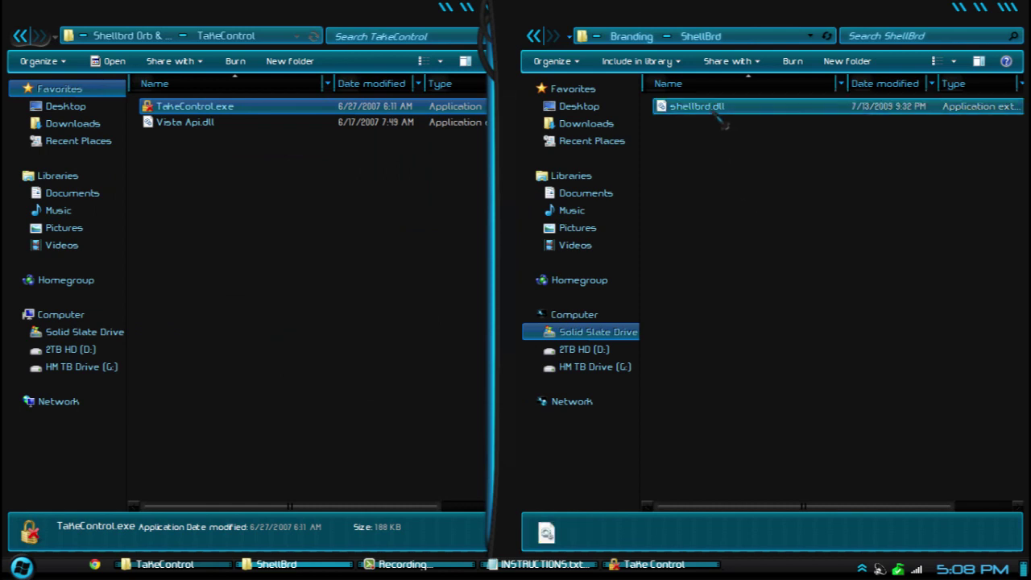
{"action": "right_click", "coordinate": [705, 113]}
{"action": "left_click", "coordinate": [753, 339]}
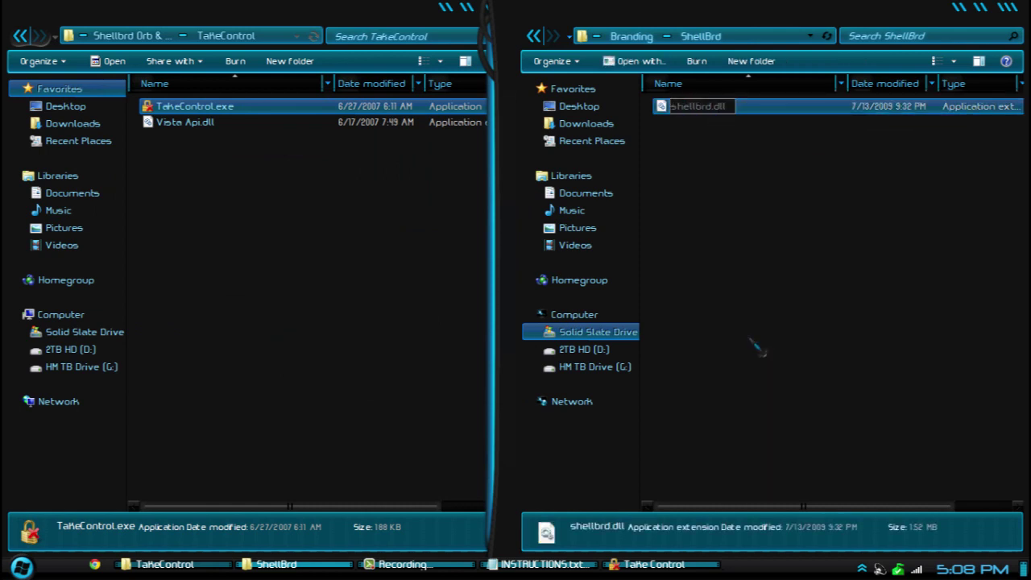
{"action": "type", "text": ".backup"}
{"action": "key", "text": "Return"}
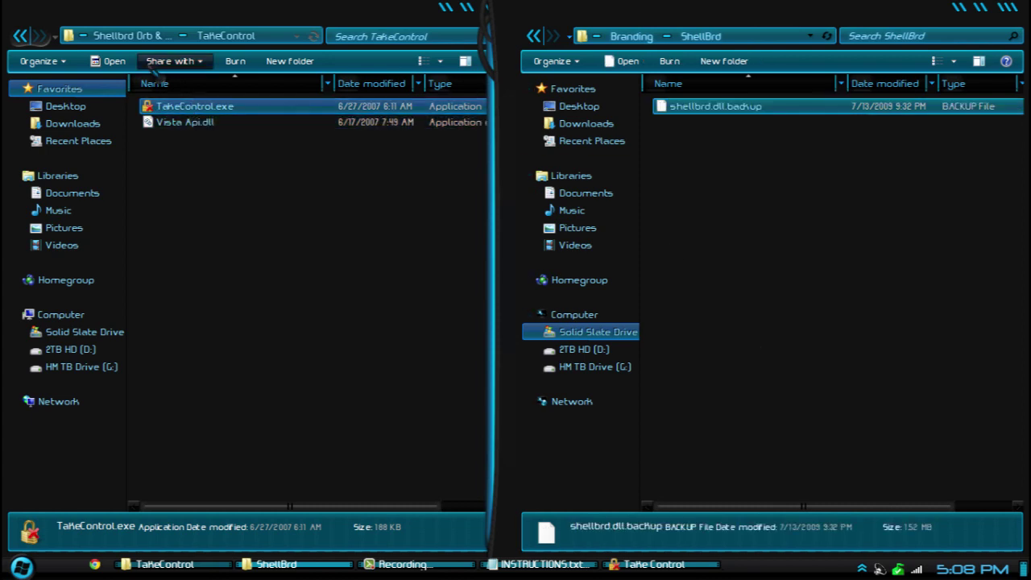
Step: Copy the theme's shellbrd.dll from the Shellbrd Orb & Timedate.cpl folder into C:\Windows\Branding\ShellBrd
{"action": "left_click", "coordinate": [20, 35]}
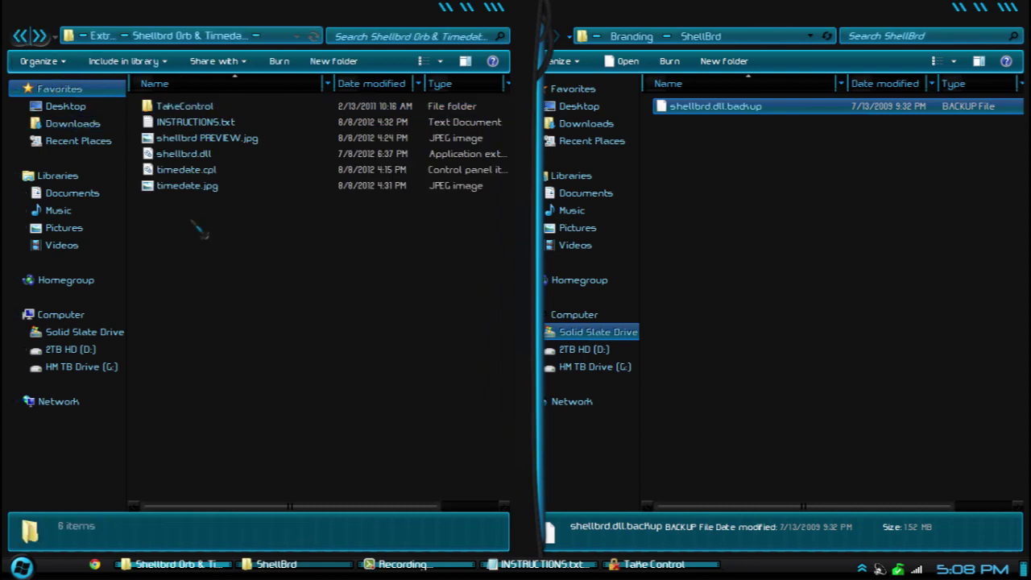
{"action": "left_click", "coordinate": [186, 154]}
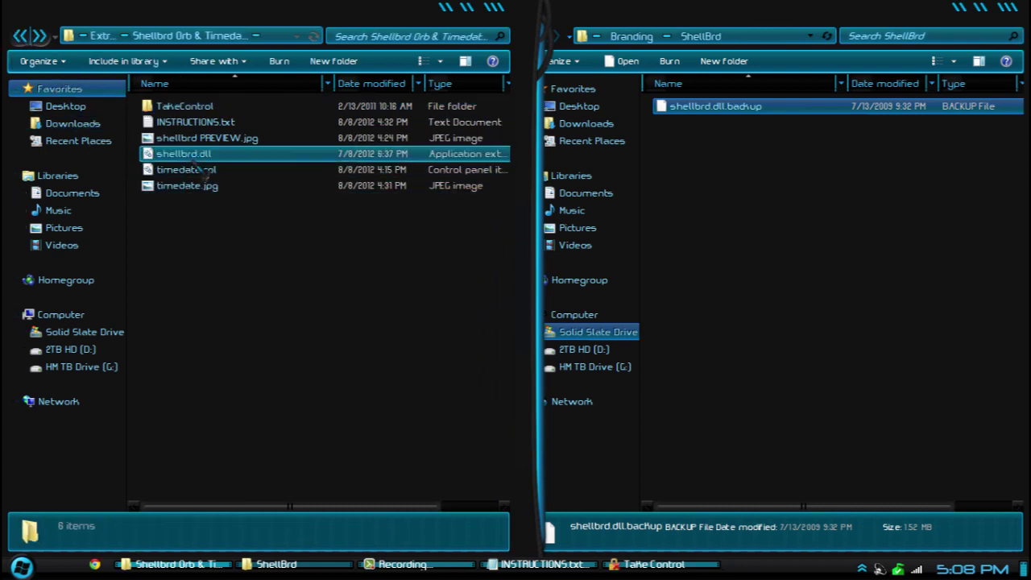
{"action": "right_click", "coordinate": [199, 161]}
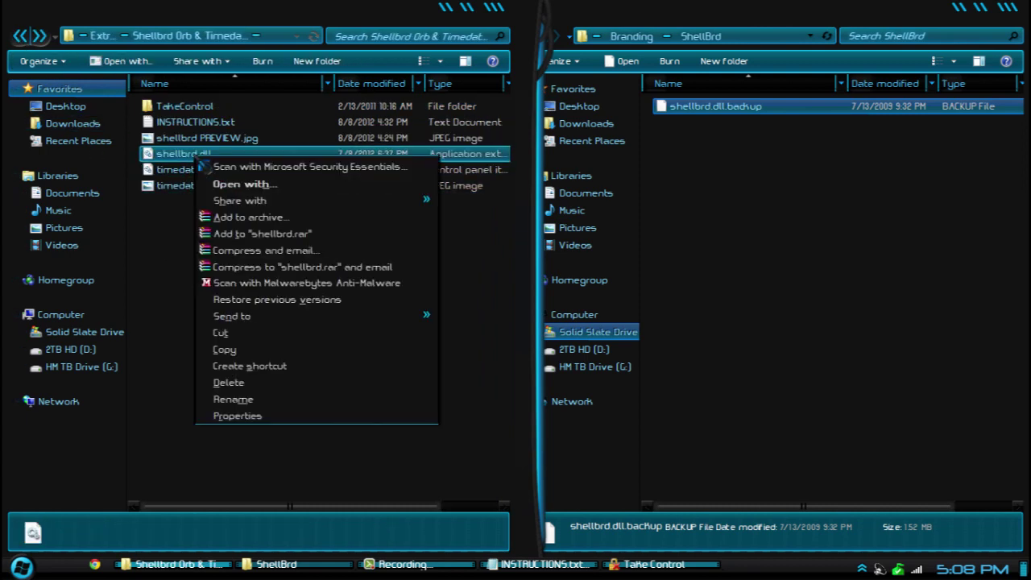
{"action": "left_click", "coordinate": [250, 352]}
{"action": "right_click", "coordinate": [756, 203]}
{"action": "left_click", "coordinate": [774, 292]}
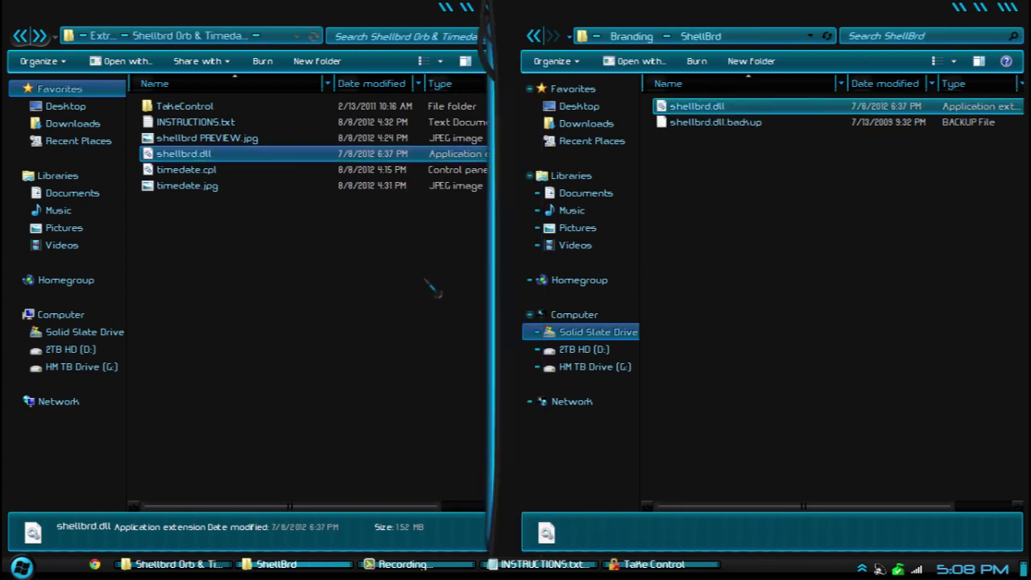
{"action": "left_click", "coordinate": [831, 253]}
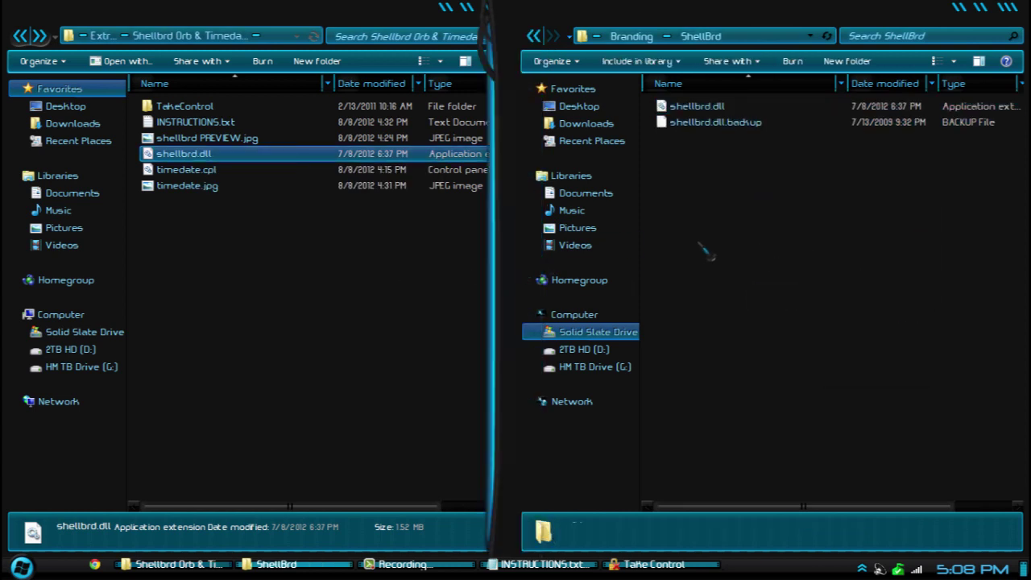
Step: Open the computer's System properties page to examine the Windows logo, and close it
{"action": "left_click", "coordinate": [22, 569]}
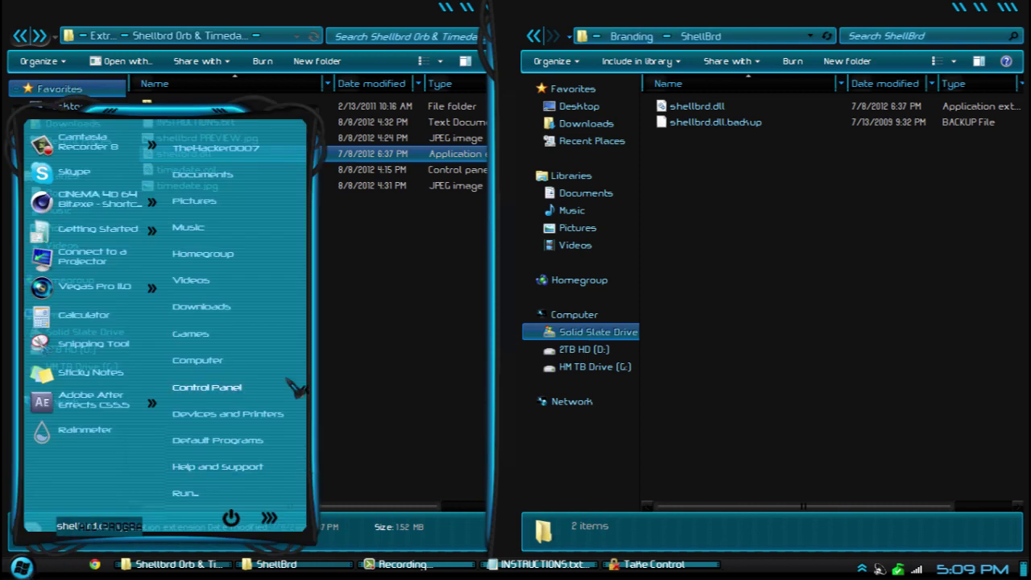
{"action": "right_click", "coordinate": [211, 369]}
{"action": "left_click", "coordinate": [244, 476]}
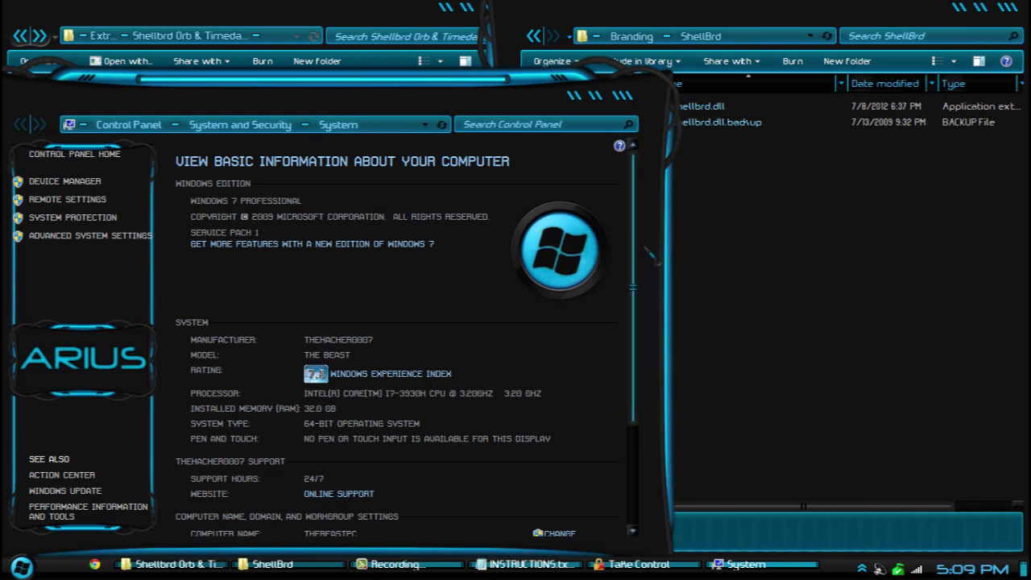
{"action": "scroll", "coordinate": [640, 215], "scroll_direction": "down", "scroll_amount": 5}
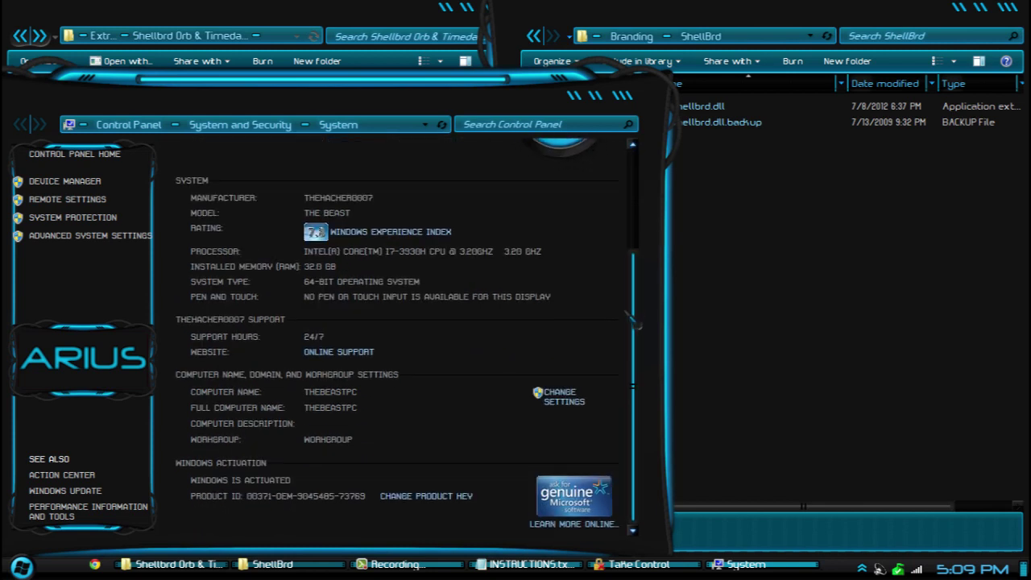
{"action": "scroll", "coordinate": [641, 216], "scroll_direction": "up", "scroll_amount": 4}
{"action": "key", "text": "alt+F4"}
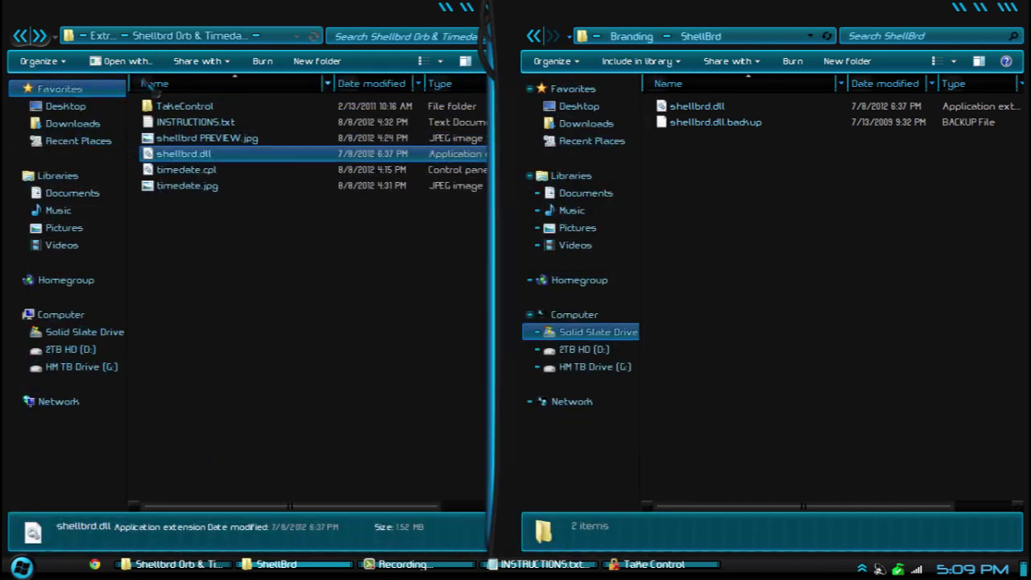
Step: View the taskbar clock's calendar and clock face, and reopen the Shellbrd Orb & Timedate.cpl folder from Extra's
{"action": "key", "text": "BackSpace"}
{"action": "left_click", "coordinate": [973, 570]}
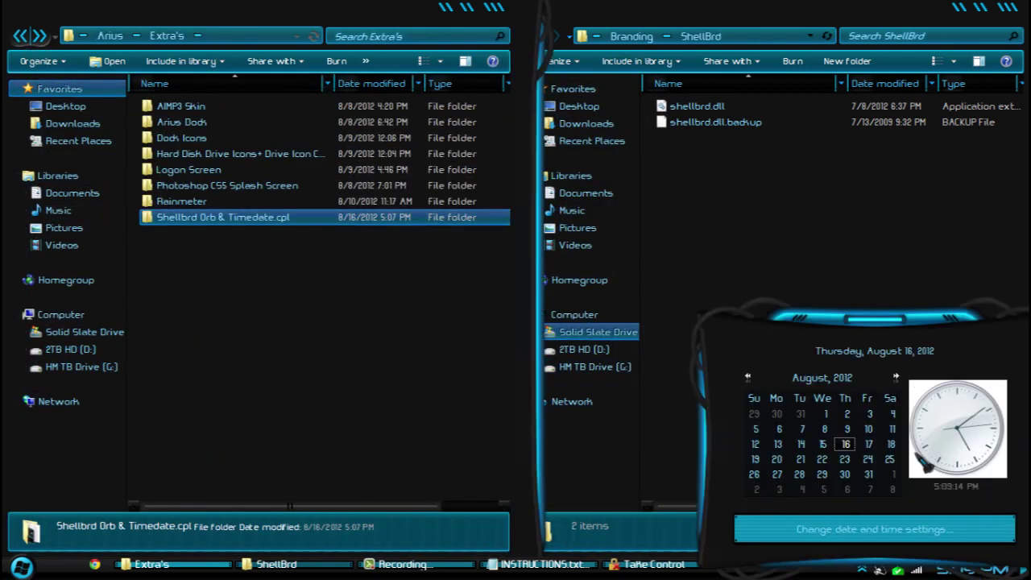
{"action": "left_click", "coordinate": [298, 367]}
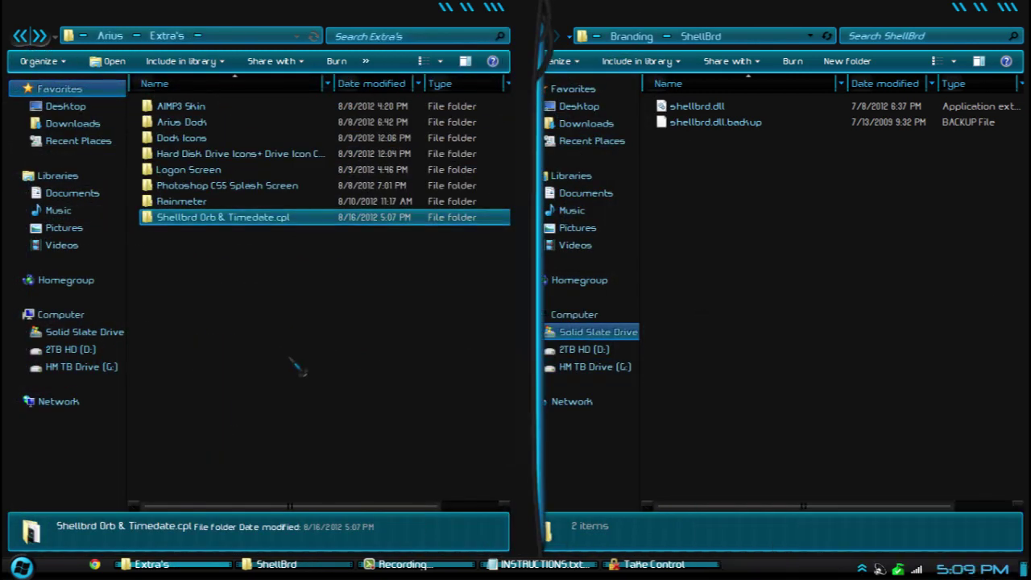
{"action": "left_click", "coordinate": [231, 222]}
{"action": "double_click", "coordinate": [230, 221]}
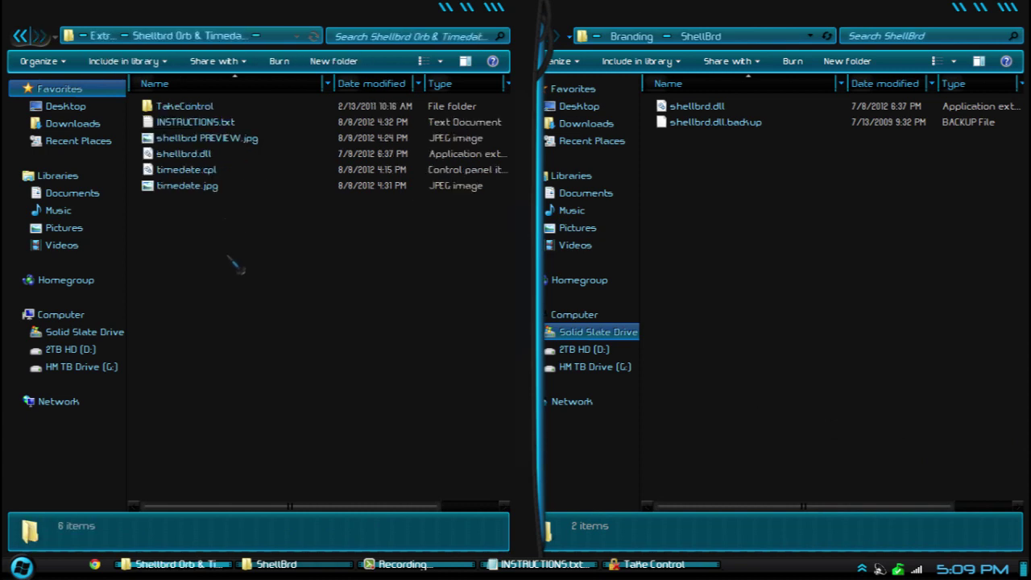
Step: Go up from the Branding\ShellBrd folder to the Windows folder in the second Explorer window
{"action": "left_click", "coordinate": [701, 29]}
{"action": "left_click", "coordinate": [541, 36]}
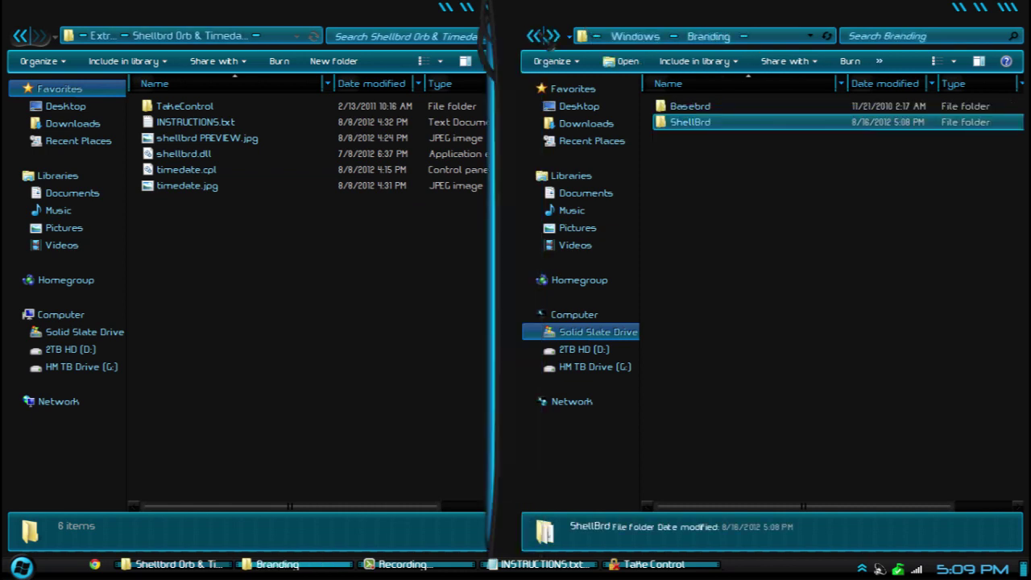
{"action": "left_click", "coordinate": [635, 37]}
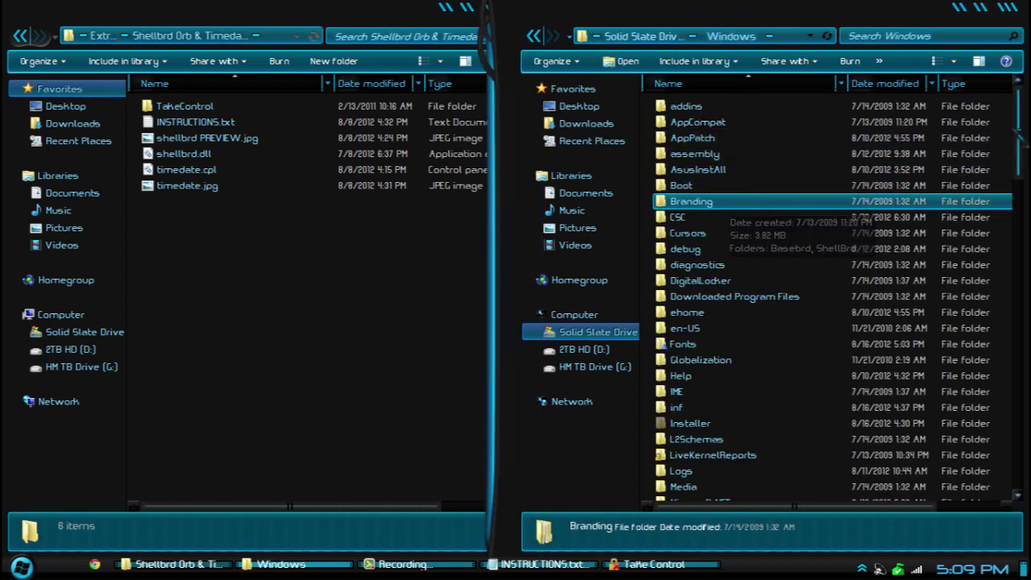
Step: Find the System32 folder inside the Windows folder and open it
{"action": "left_click_drag", "start_coordinate": [1020, 133], "coordinate": [1019, 238]}
{"action": "left_click", "coordinate": [861, 260]}
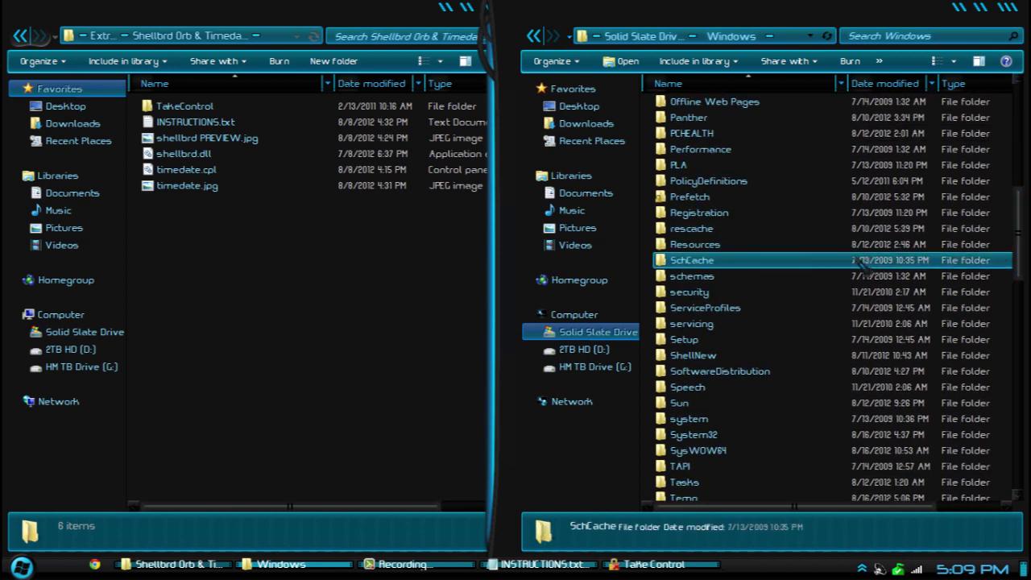
{"action": "key", "text": "t"}
{"action": "key", "text": "e"}
{"action": "key", "text": "t"}
{"action": "key", "text": "w"}
{"action": "key", "text": "a"}
{"action": "key", "text": "i"}
{"action": "key", "text": "n"}
{"action": "key", "text": "period"}
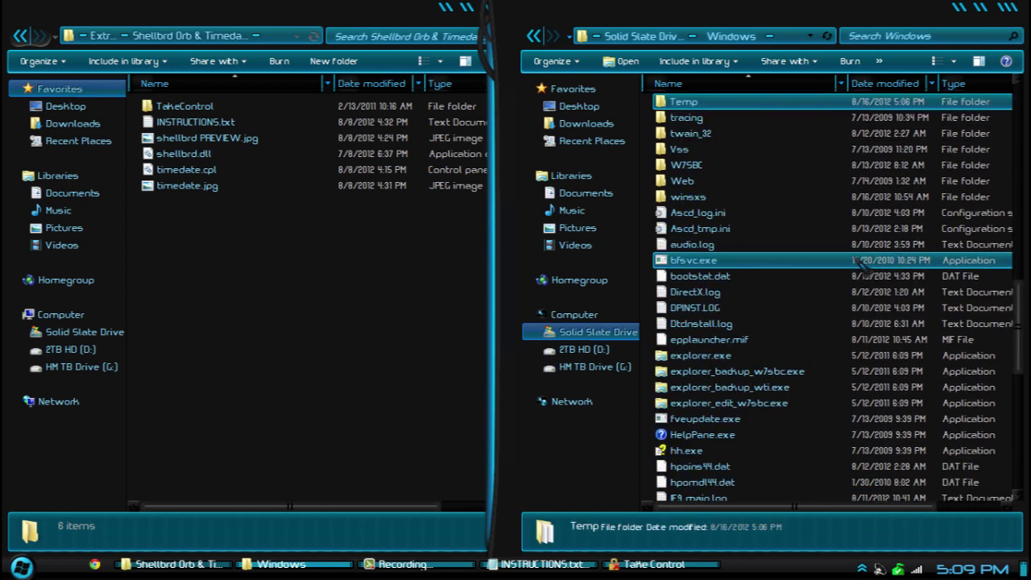
{"action": "key", "text": "Down"}
{"action": "key", "text": "t"}
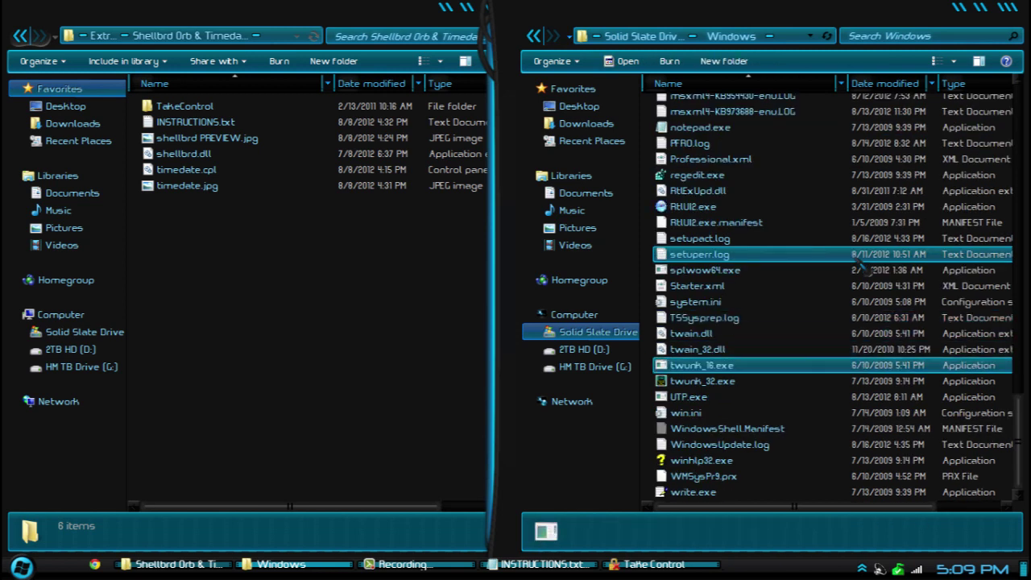
{"action": "key", "text": "a"}
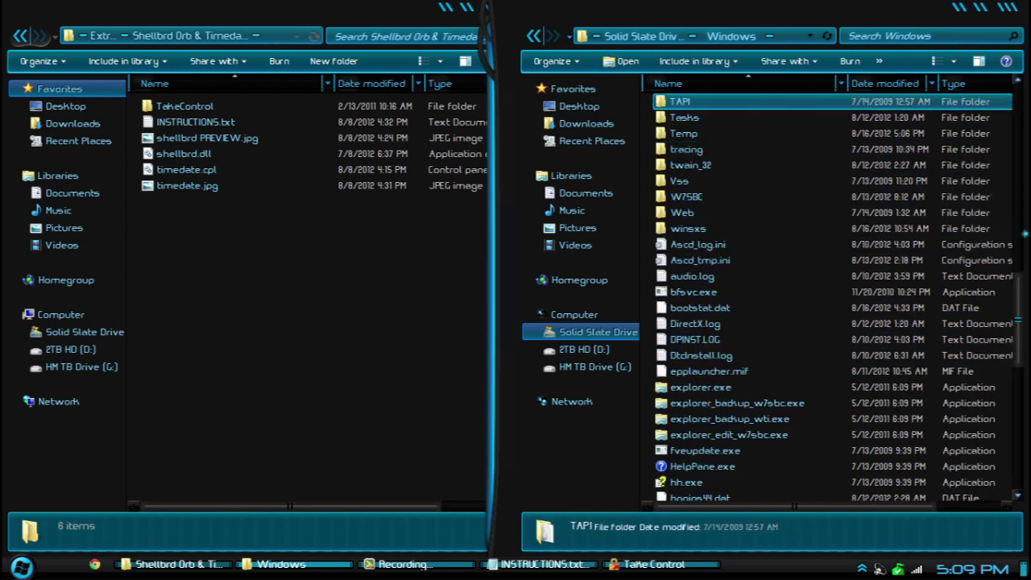
{"action": "left_click_drag", "start_coordinate": [1020, 303], "coordinate": [1022, 226]}
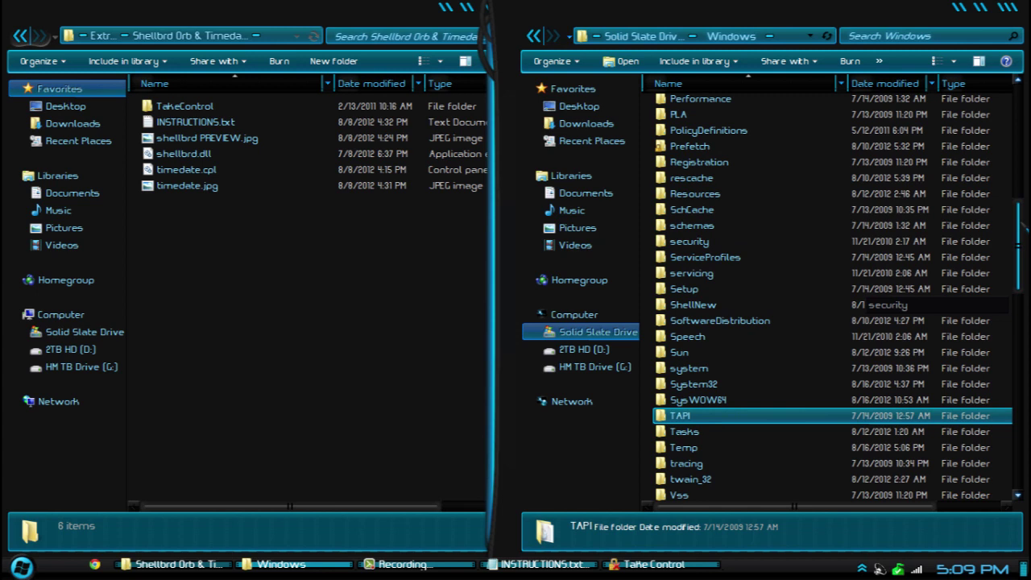
{"action": "double_click", "coordinate": [713, 369]}
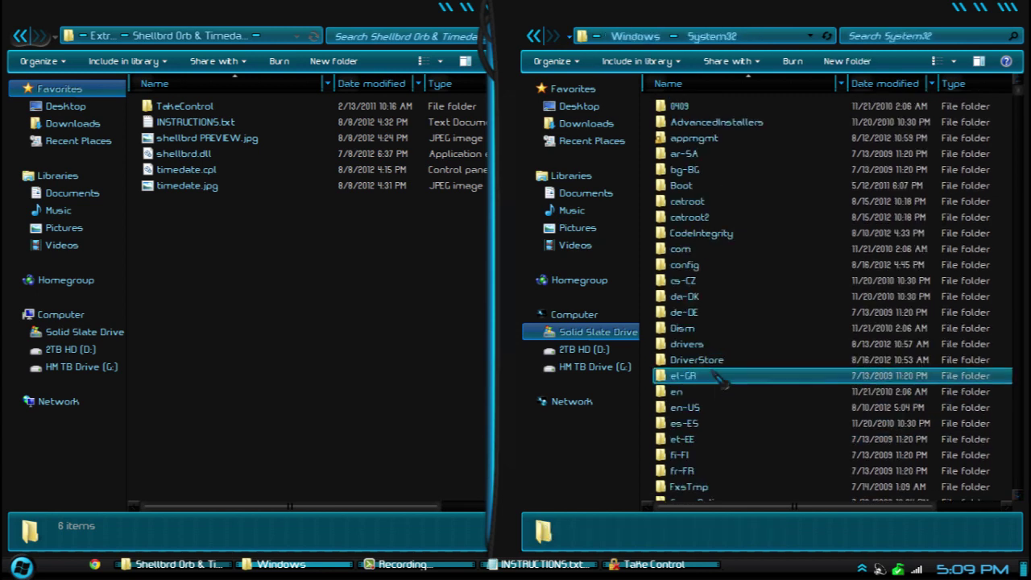
Step: Locate the original timedate.cpl file in the System32 folder and select it
{"action": "type", "text": "tab"}
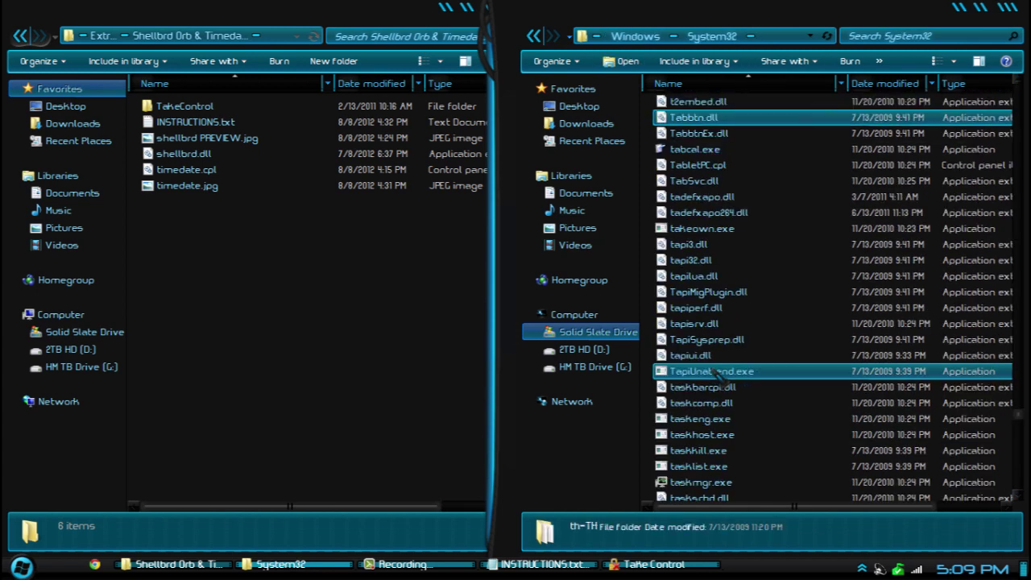
{"action": "key", "text": "Down"}
{"action": "key", "text": "Down"}
{"action": "key", "text": "Down"}
{"action": "key", "text": "Down"}
{"action": "key", "text": "Down"}
{"action": "key", "text": "Down"}
{"action": "key", "text": "Down"}
{"action": "key", "text": "Down"}
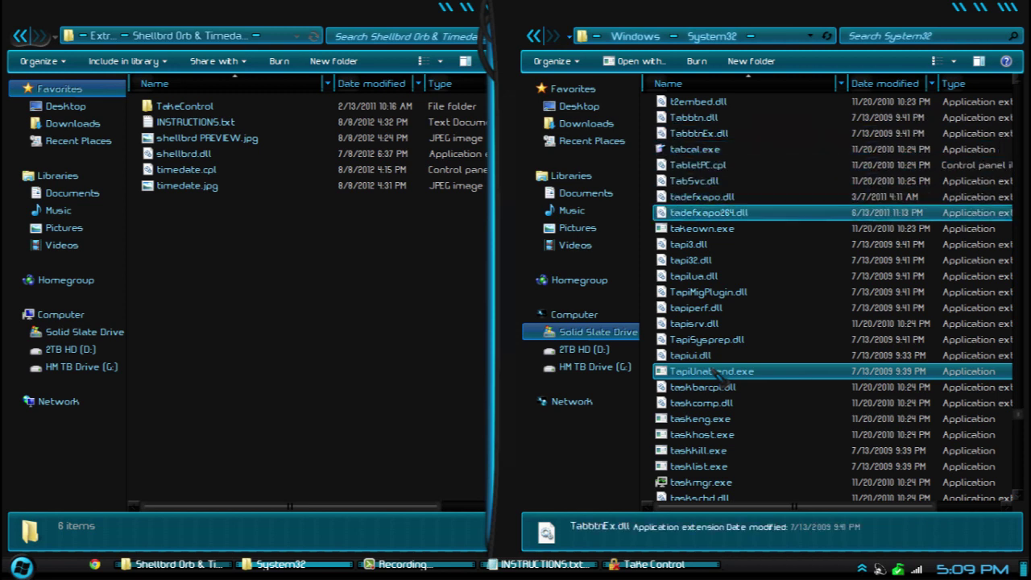
{"action": "scroll", "coordinate": [760, 334], "scroll_direction": "down", "scroll_amount": 3}
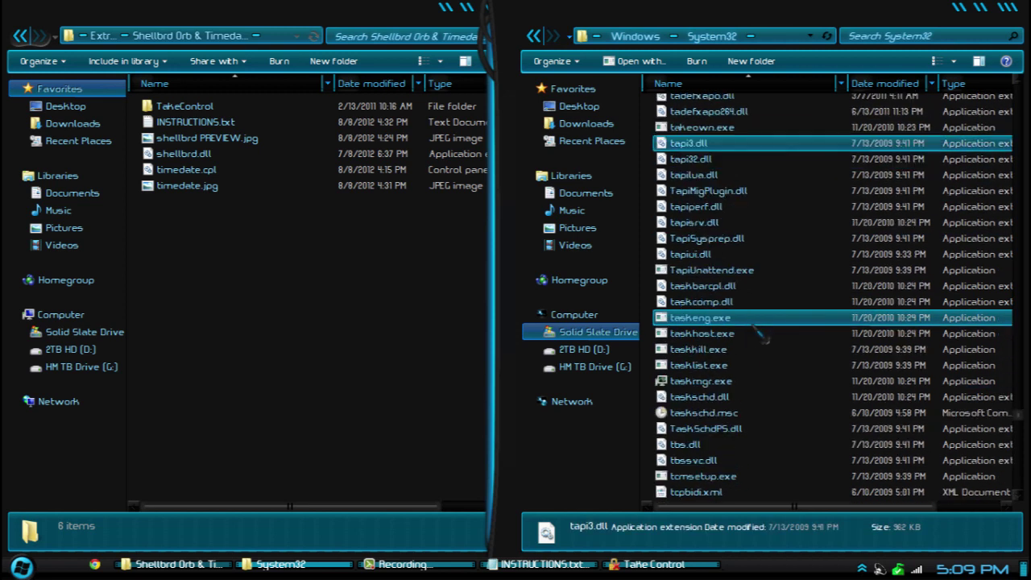
{"action": "scroll", "coordinate": [760, 333], "scroll_direction": "down", "scroll_amount": 8}
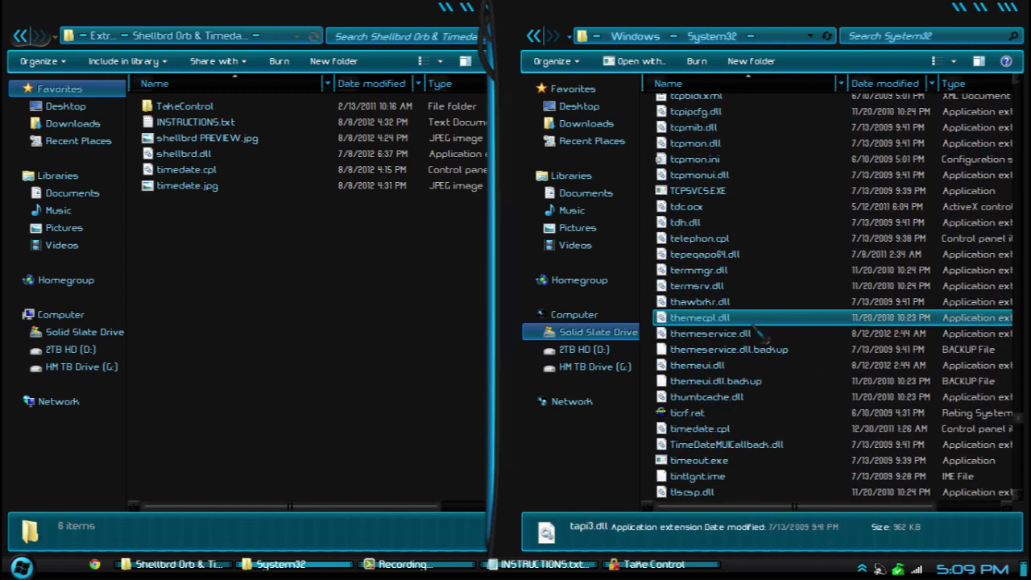
{"action": "scroll", "coordinate": [759, 334], "scroll_direction": "down", "scroll_amount": 1}
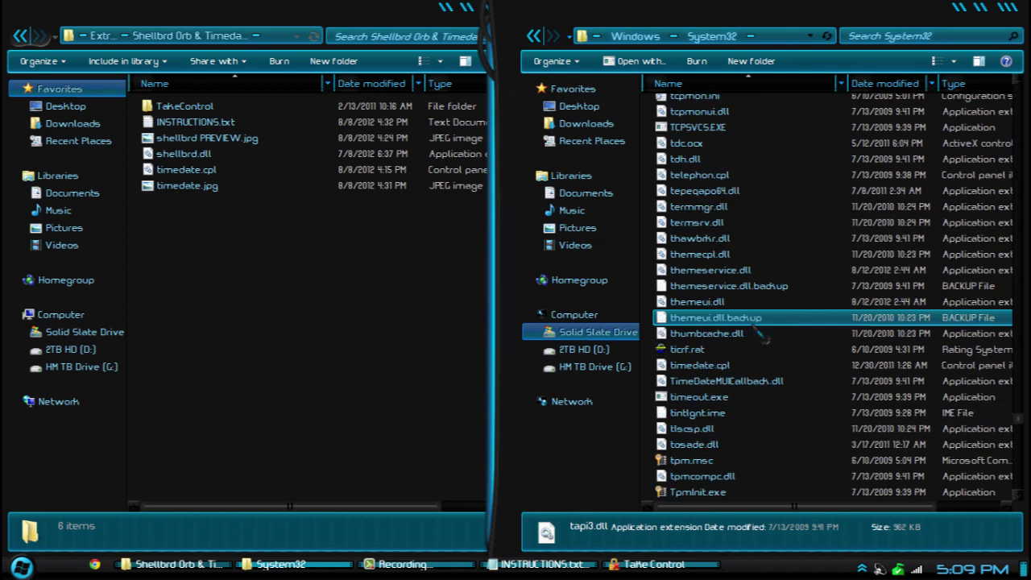
{"action": "left_click", "coordinate": [717, 369]}
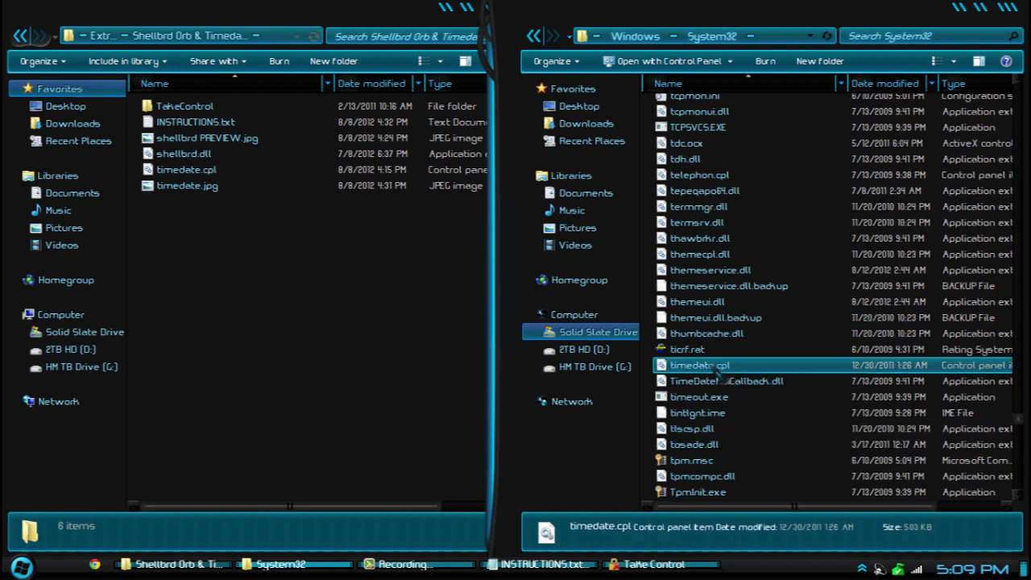
{"action": "scroll", "coordinate": [709, 387], "scroll_direction": "up", "scroll_amount": 2}
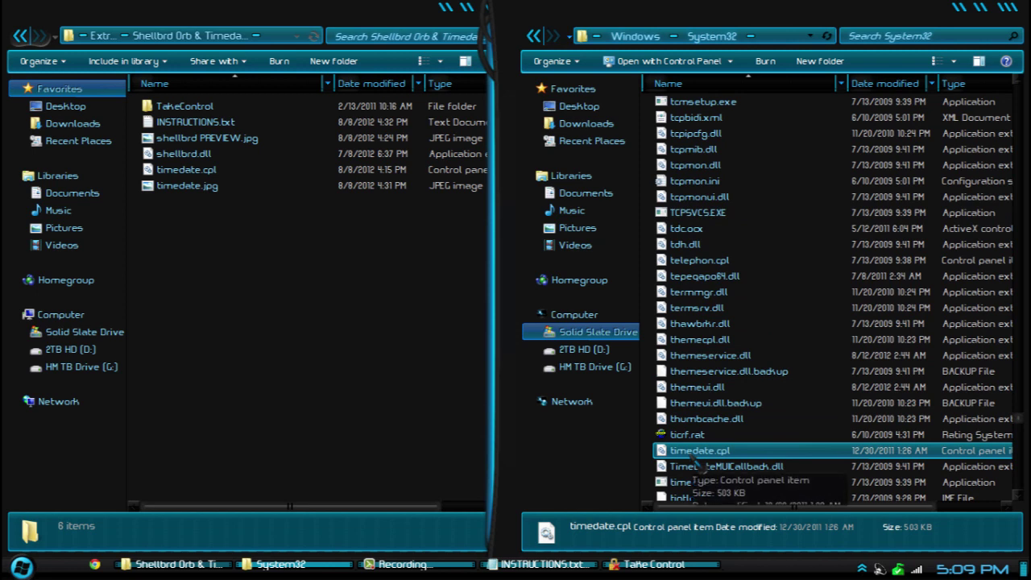
Step: Switch to Take Control and start adding a file, pointing the Add files dialog to C:\Windows\System32 with the path copied from Explorer
{"action": "left_click", "coordinate": [654, 564]}
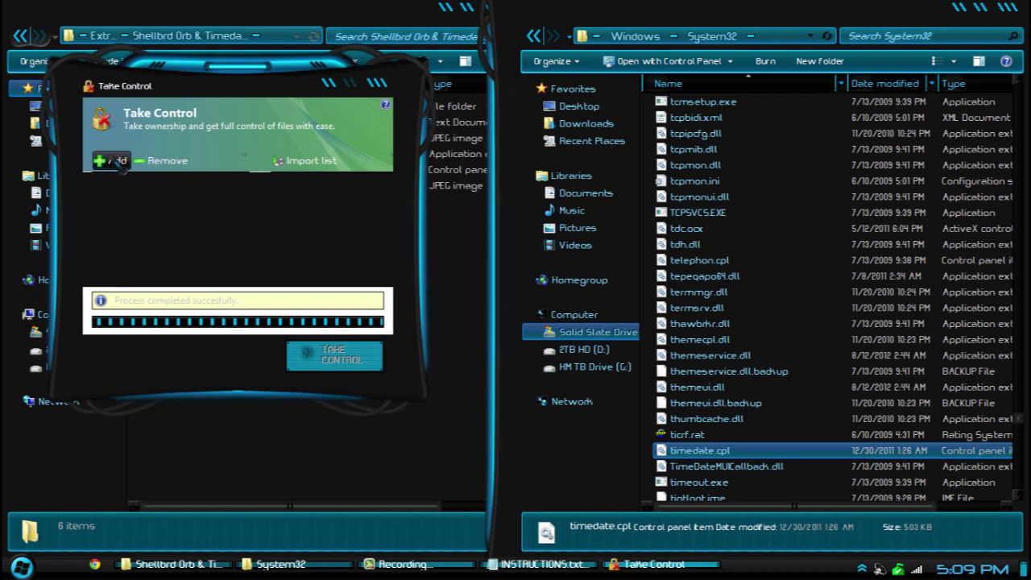
{"action": "left_click", "coordinate": [113, 162]}
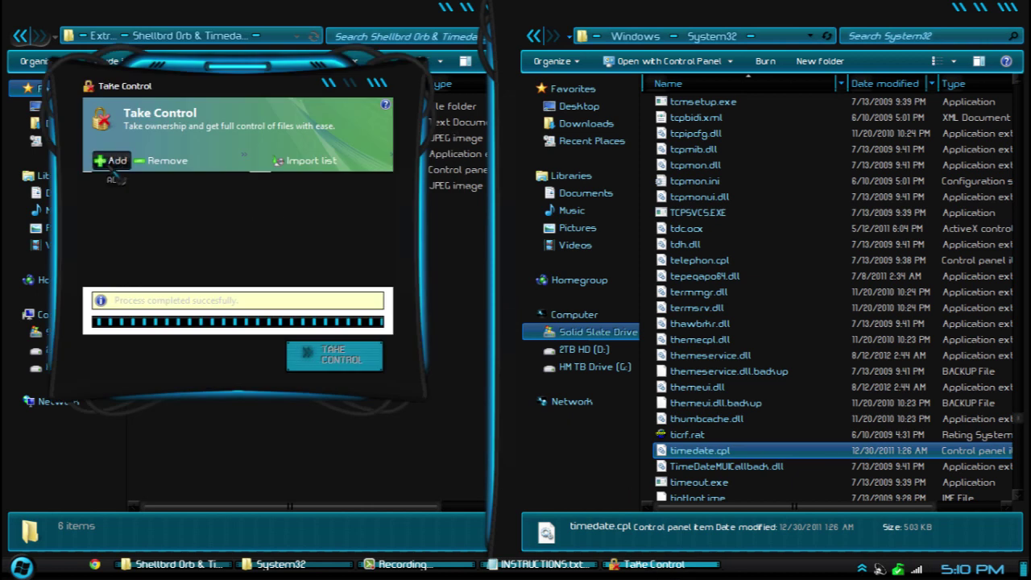
{"action": "left_click", "coordinate": [777, 38]}
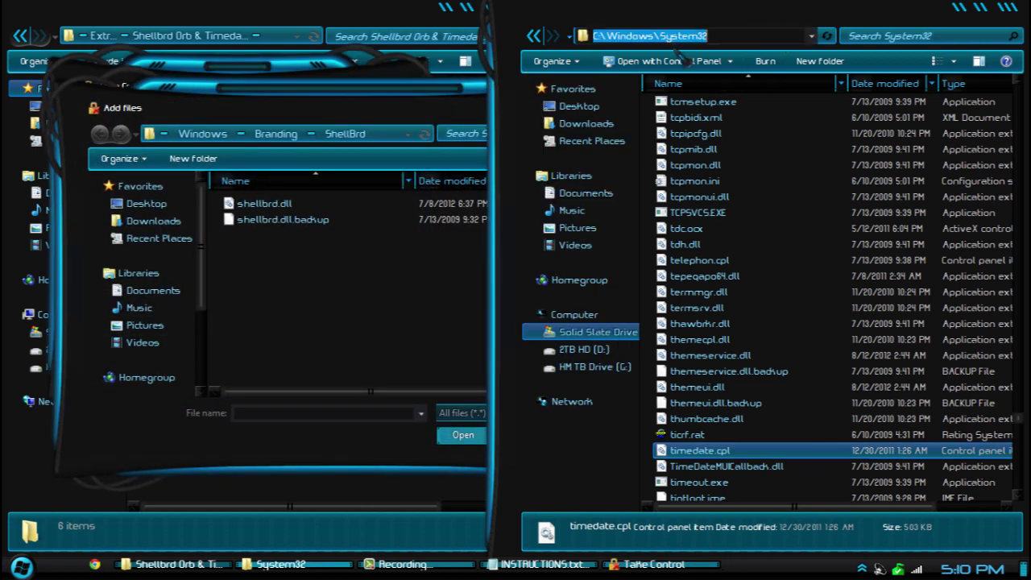
{"action": "right_click", "coordinate": [677, 40]}
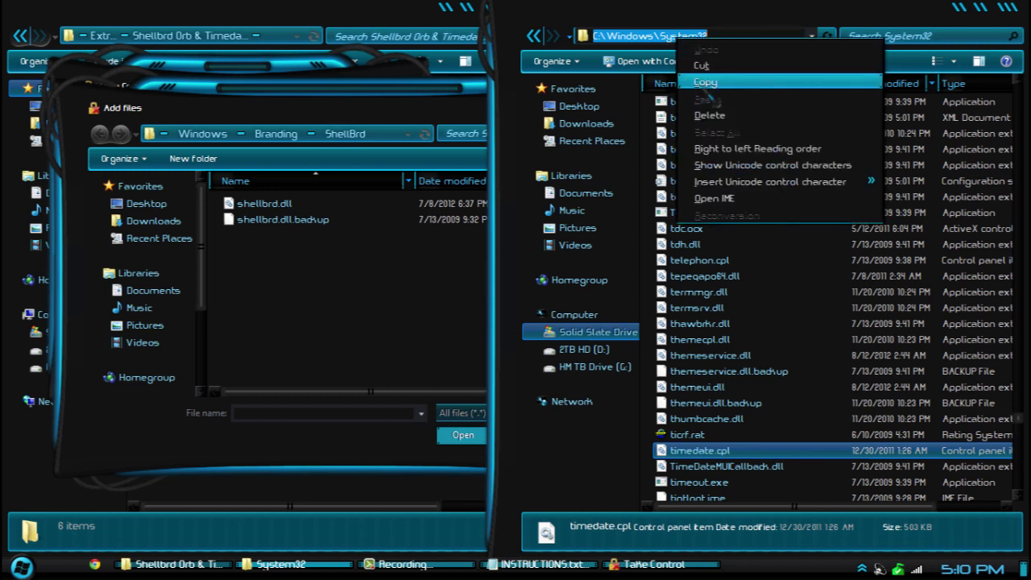
{"action": "left_click", "coordinate": [709, 82]}
{"action": "left_click", "coordinate": [378, 133]}
{"action": "key", "text": "BackSpace"}
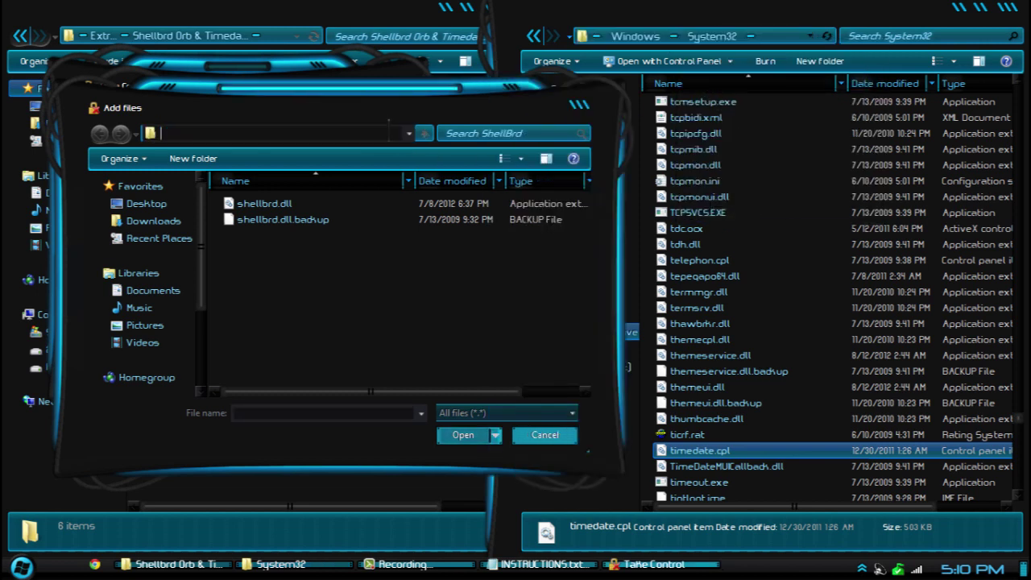
{"action": "key", "text": "ctrl+v"}
{"action": "key", "text": "Return"}
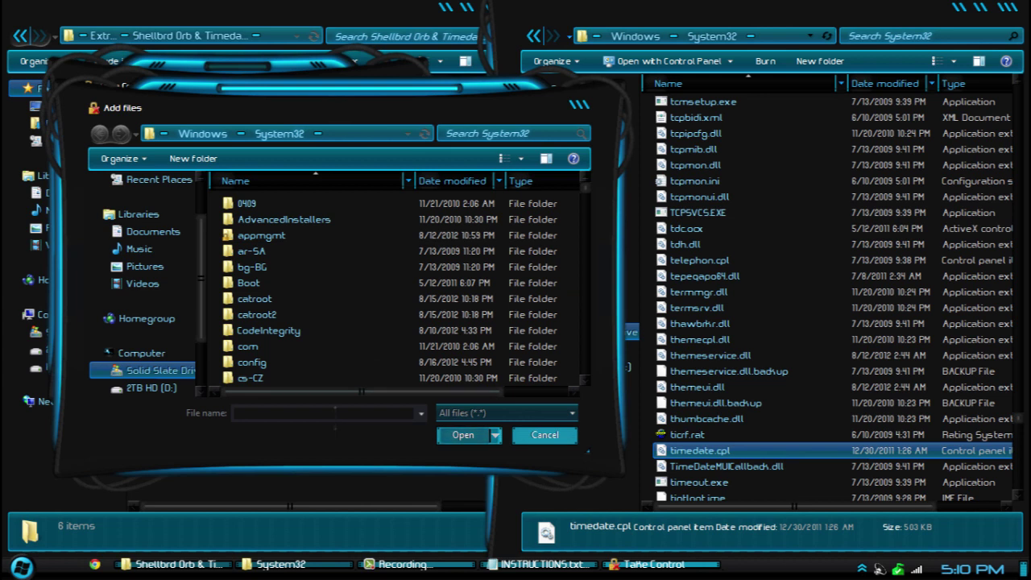
Step: Add timedate.cpl from System32 to the Take Control list, take ownership of it, and close the tool
{"action": "left_click", "coordinate": [322, 413]}
{"action": "type", "text": "time"}
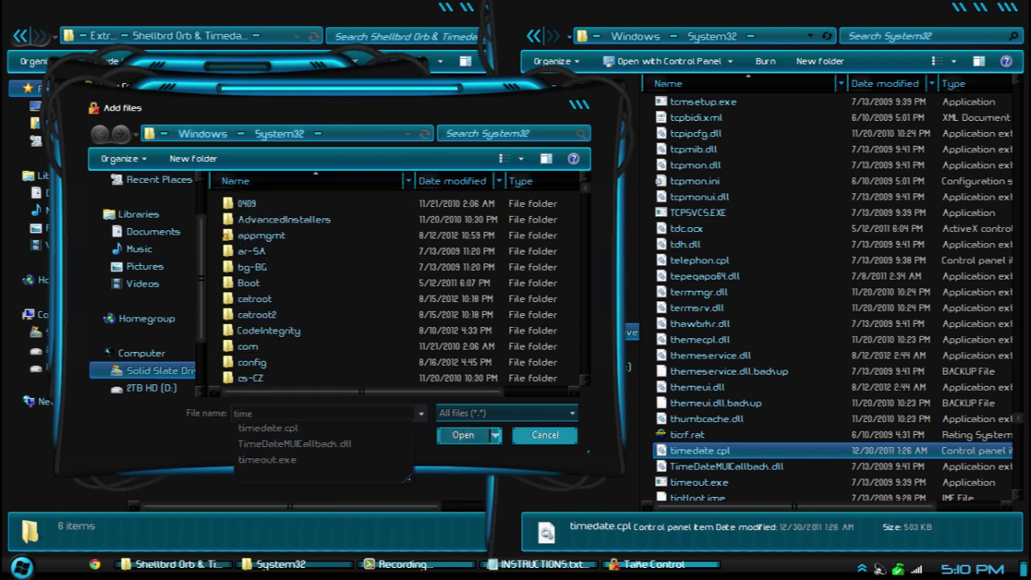
{"action": "key", "text": "Down"}
{"action": "key", "text": "Return"}
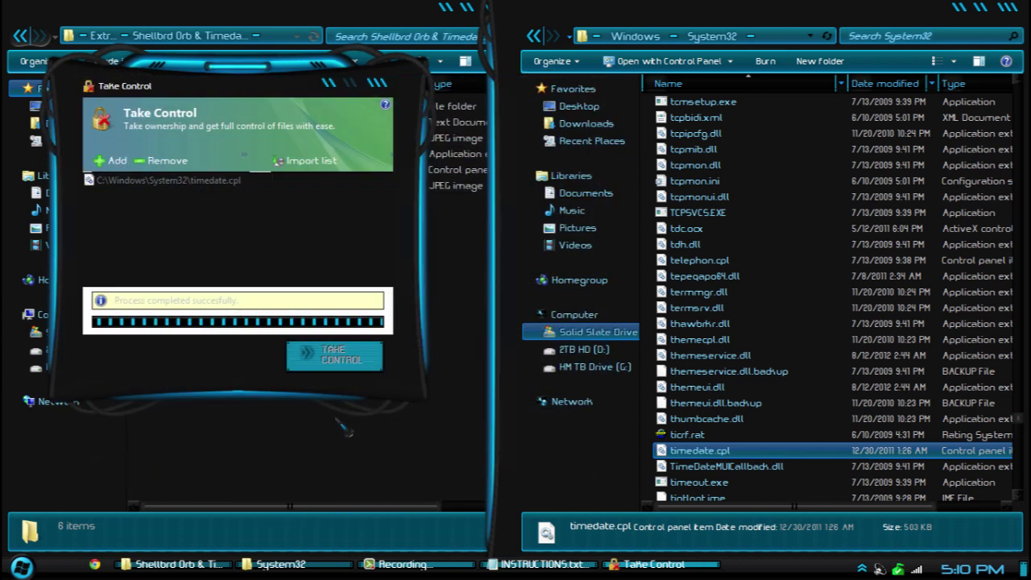
{"action": "left_click", "coordinate": [300, 357]}
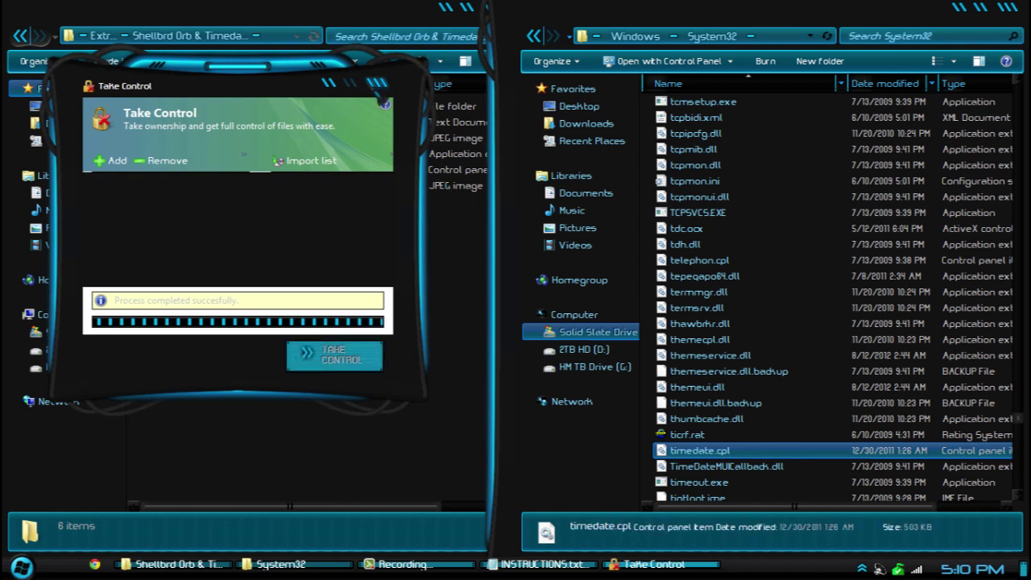
{"action": "left_click", "coordinate": [376, 83]}
{"action": "right_click", "coordinate": [717, 453]}
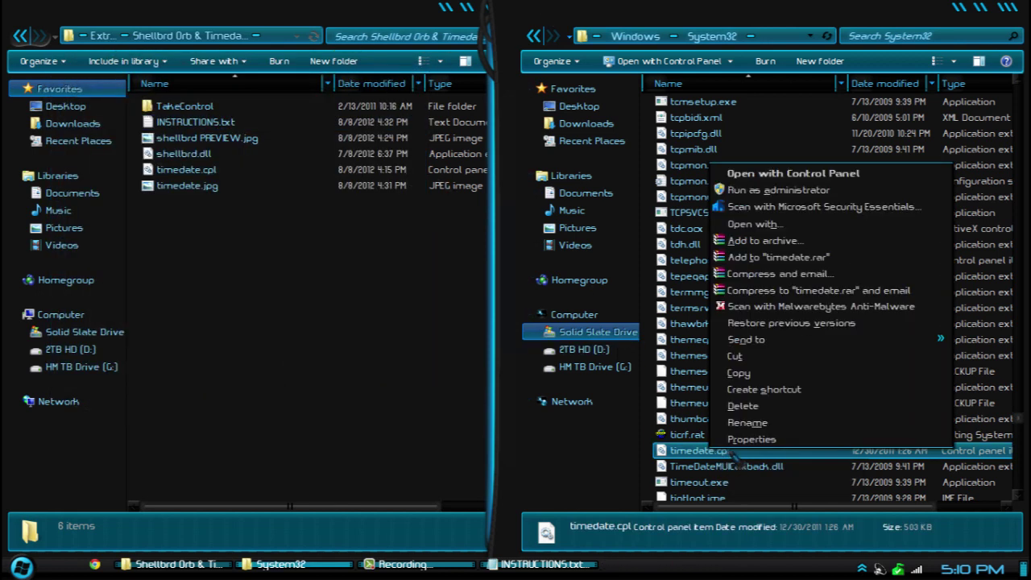
{"action": "left_click", "coordinate": [747, 444]}
{"action": "left_click", "coordinate": [890, 535]}
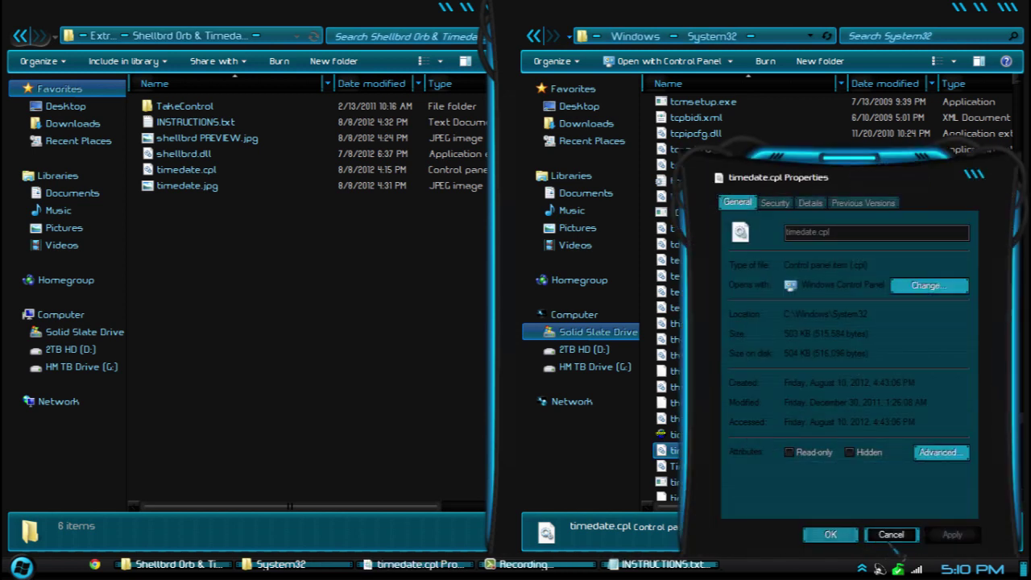
Step: Rename the original timedate.cpl in System32 as timedate.cpl.backup, accepting the extension change
{"action": "right_click", "coordinate": [750, 456]}
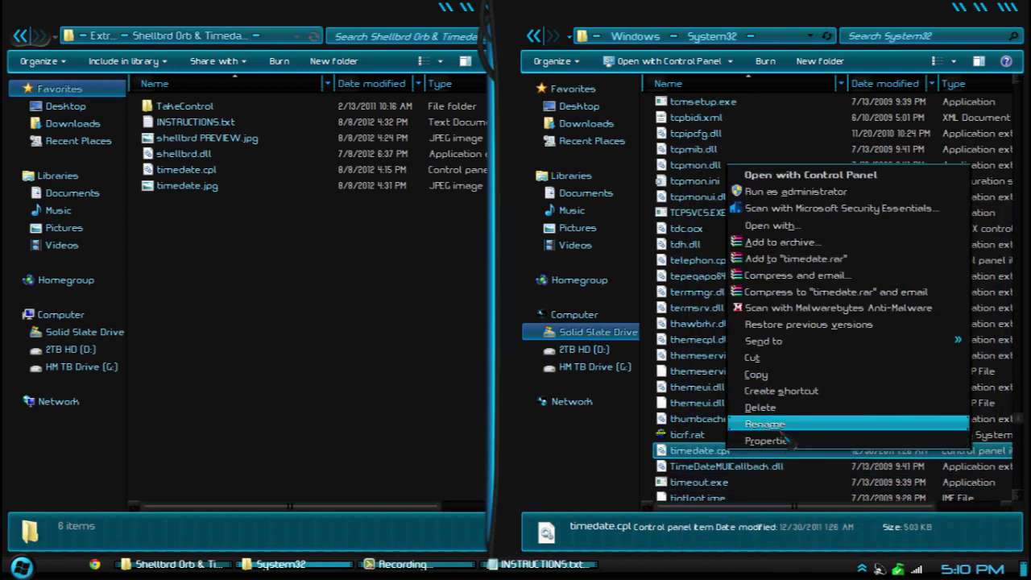
{"action": "left_click", "coordinate": [765, 423]}
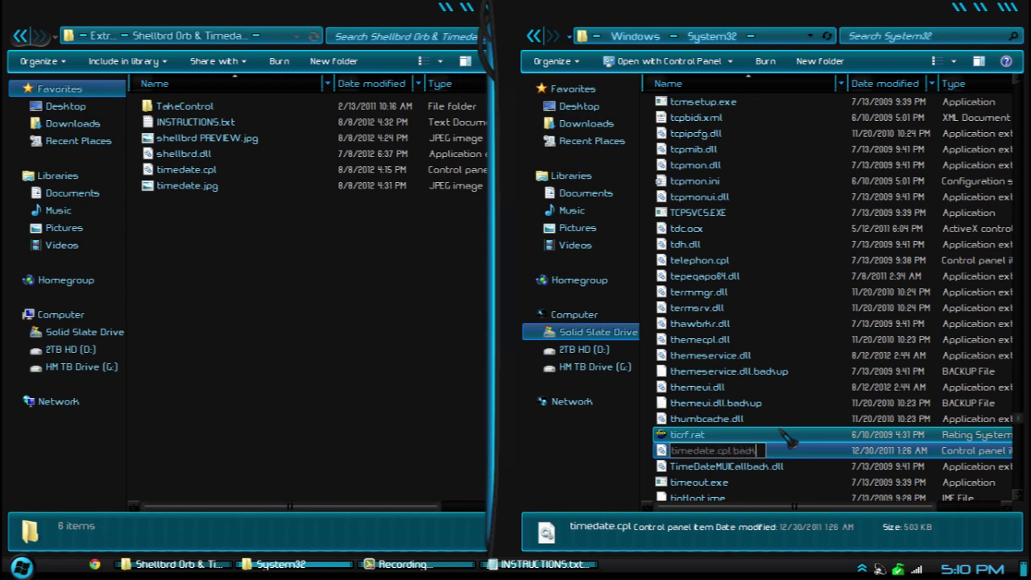
{"action": "type", "text": ".backup"}
{"action": "key", "text": "Return"}
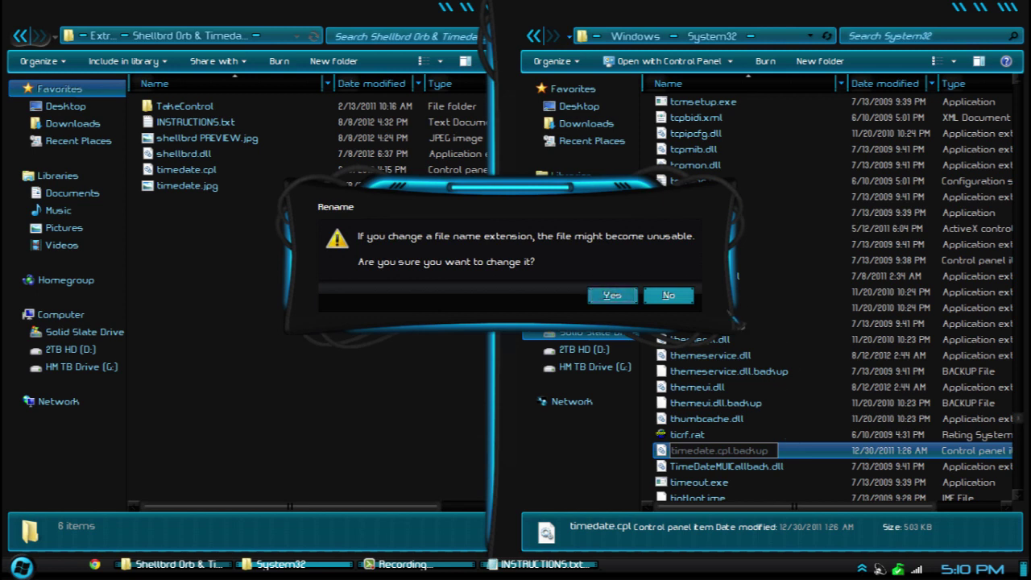
{"action": "left_click", "coordinate": [613, 295]}
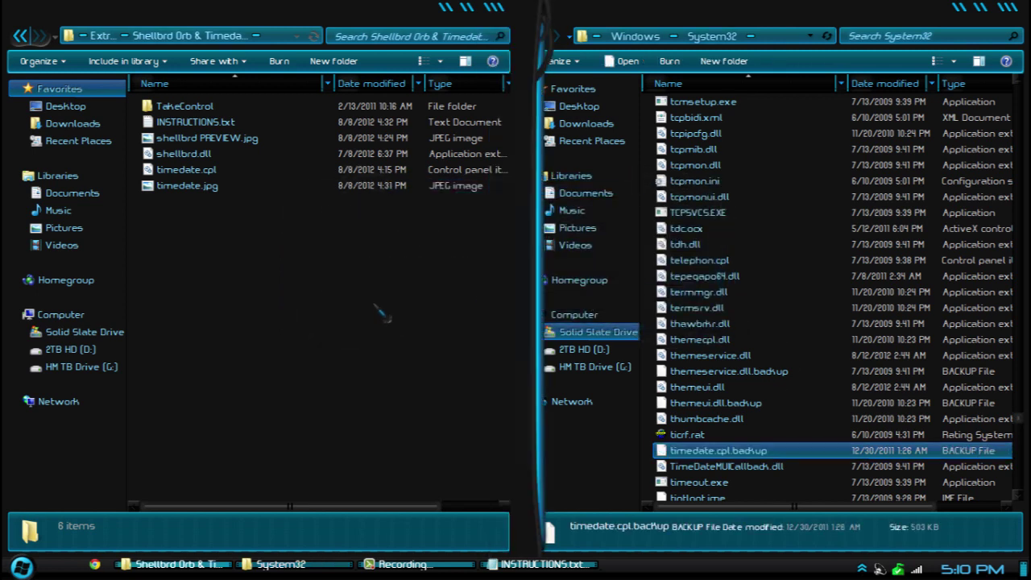
Step: Copy the theme's timedate.cpl from the Shellbrd Orb & Timedate.cpl folder into C:\Windows\System32
{"action": "right_click", "coordinate": [205, 172]}
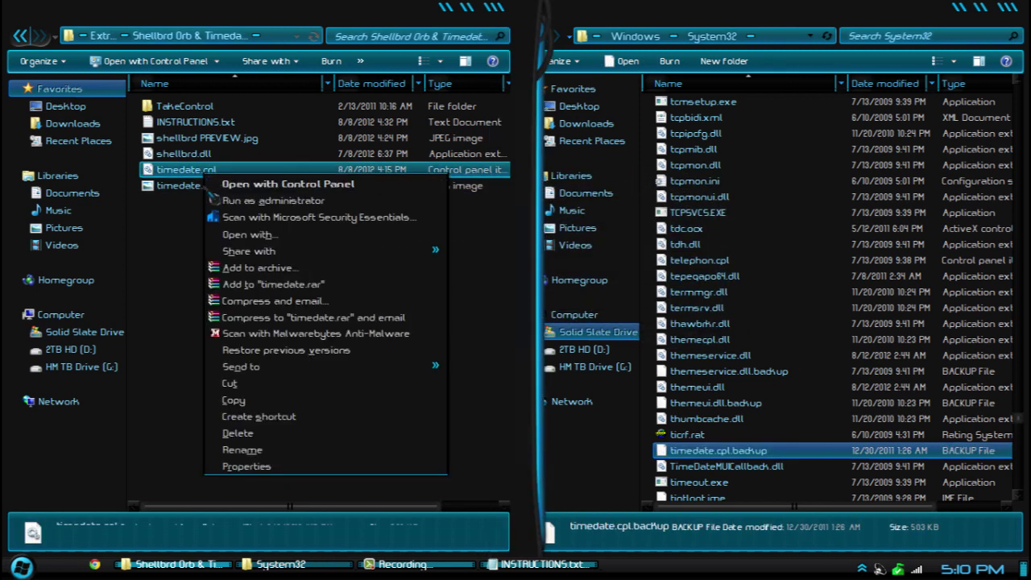
{"action": "left_click", "coordinate": [242, 401]}
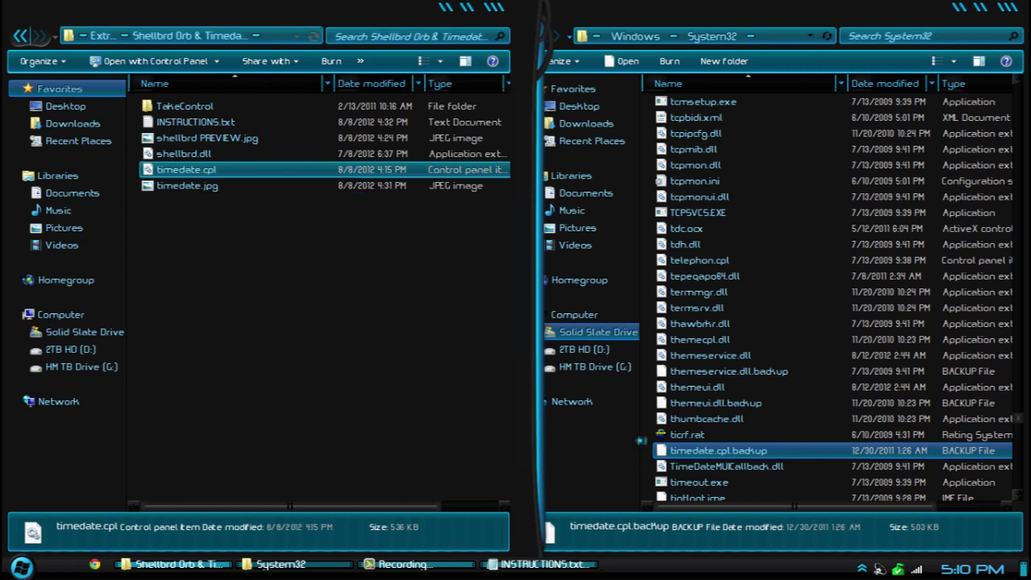
{"action": "right_click", "coordinate": [649, 446]}
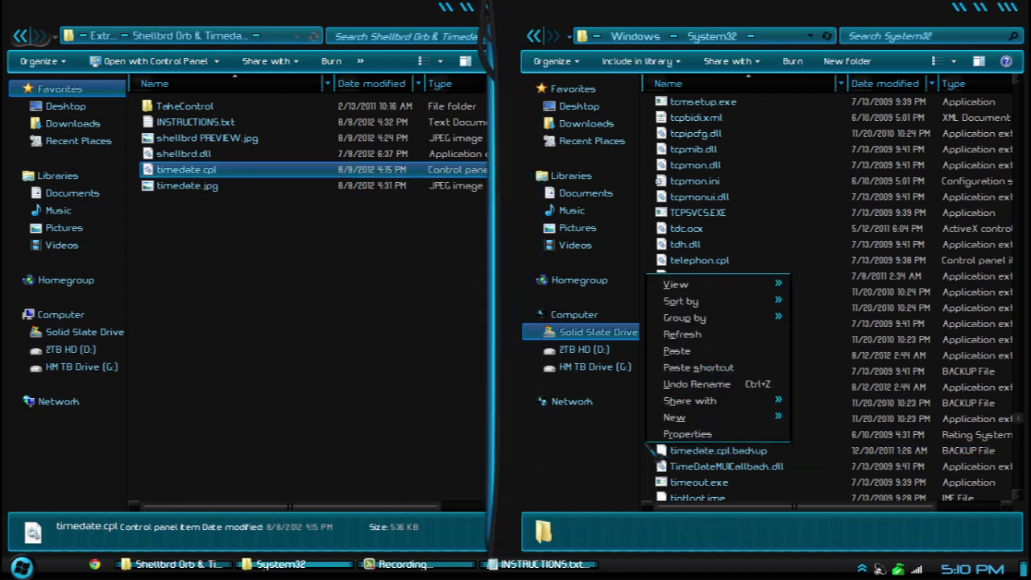
{"action": "left_click", "coordinate": [681, 353]}
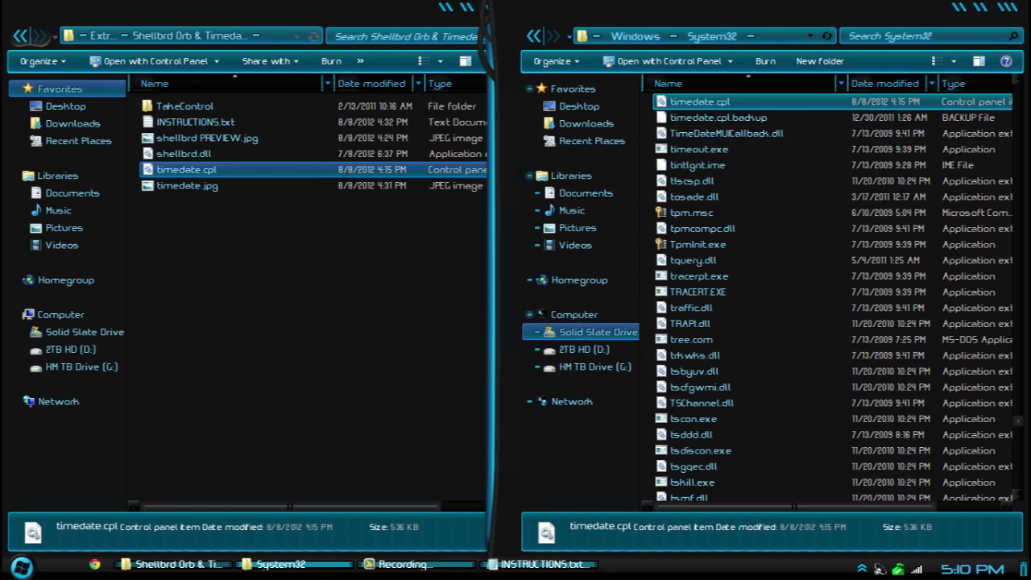
Step: Open the taskbar clock's calendar to check the clock face after replacing timedate.cpl
{"action": "left_click", "coordinate": [985, 571]}
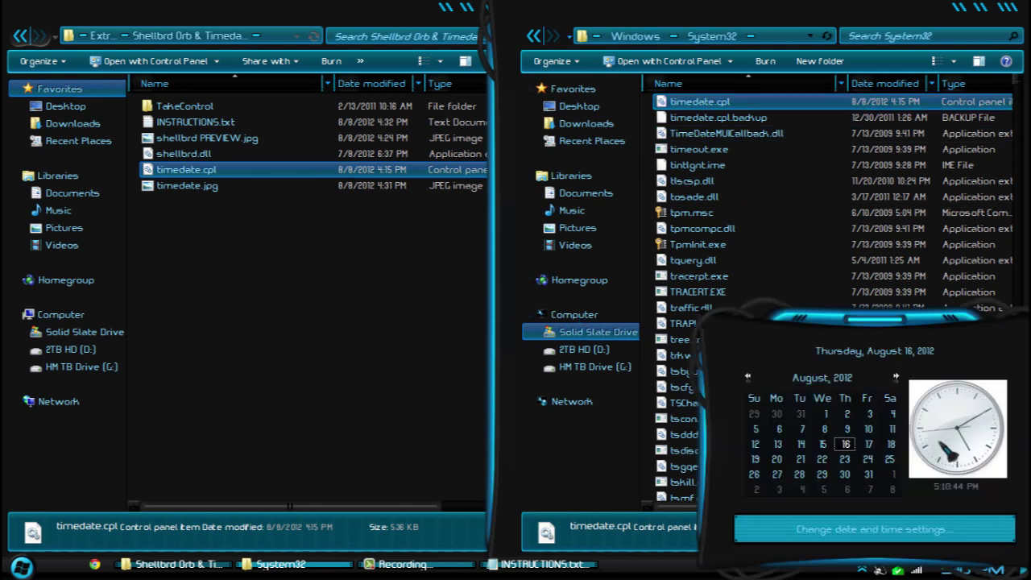
Step: Dismiss the calendar, return to the Extra's folder, and close the System32 window and INSTRUCTIONS.txt
{"action": "key", "text": "Escape"}
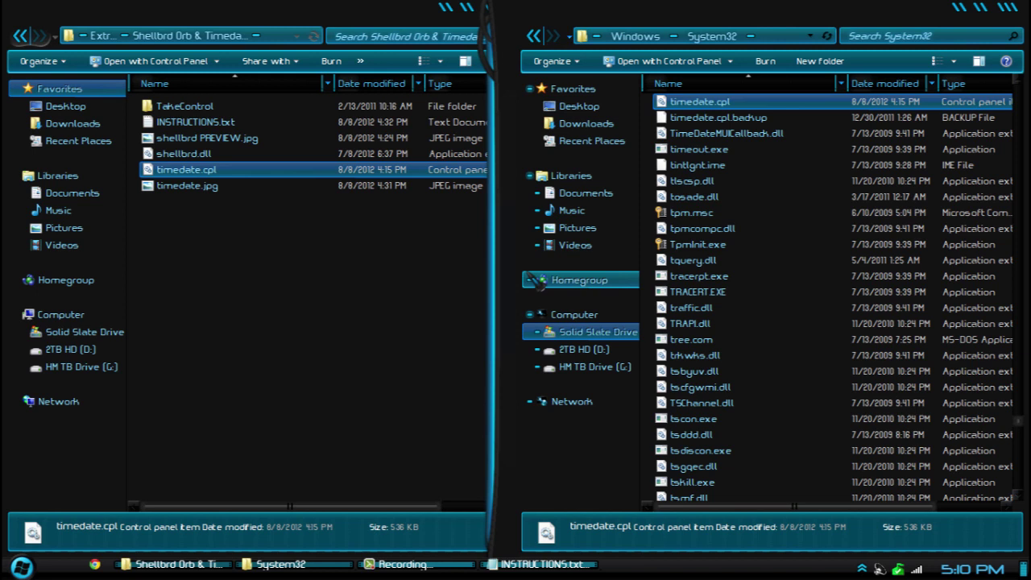
{"action": "left_click", "coordinate": [20, 36]}
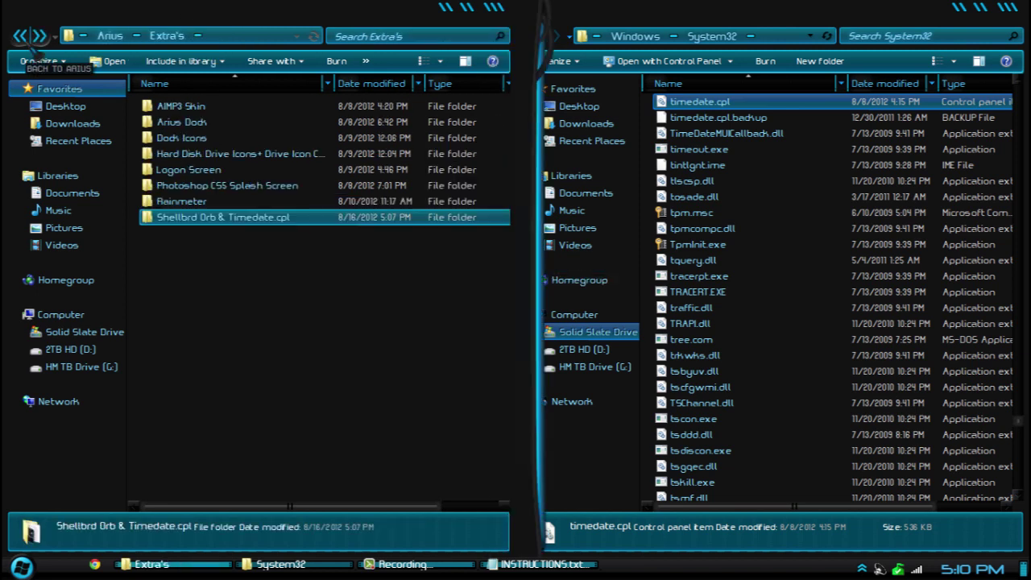
{"action": "key", "text": "alt+F4"}
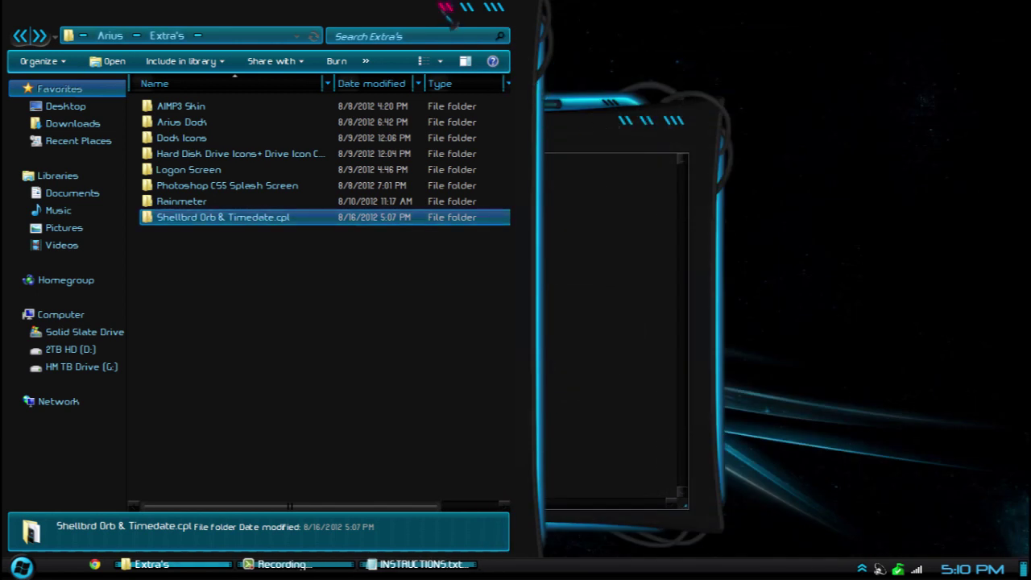
{"action": "left_click", "coordinate": [446, 8]}
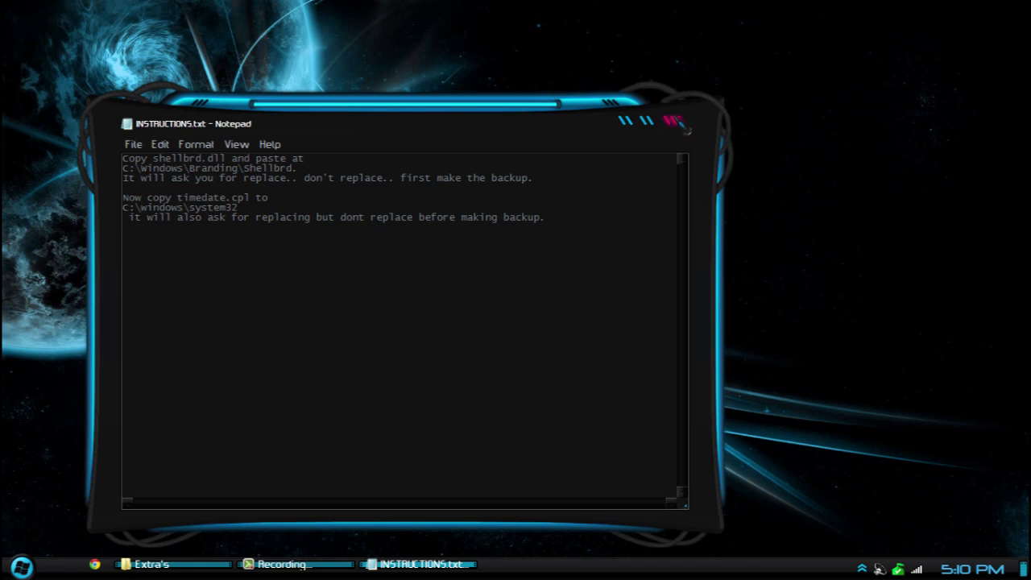
{"action": "left_click", "coordinate": [683, 126]}
{"action": "left_click", "coordinate": [213, 569]}
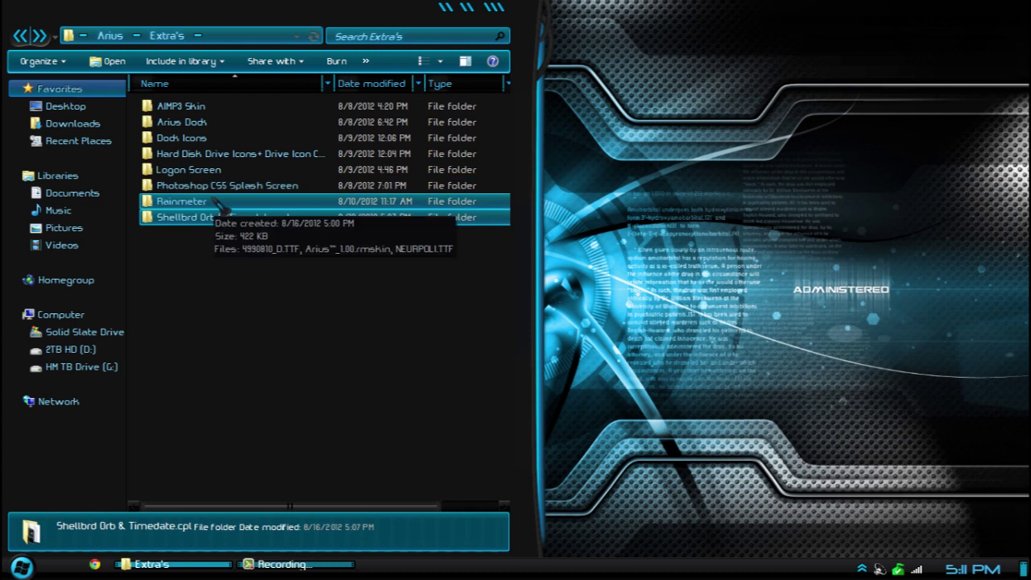
Step: Look through the Dock Icons, Arius Dock and AIMP3 Skin folders inside Extra's
{"action": "double_click", "coordinate": [211, 138]}
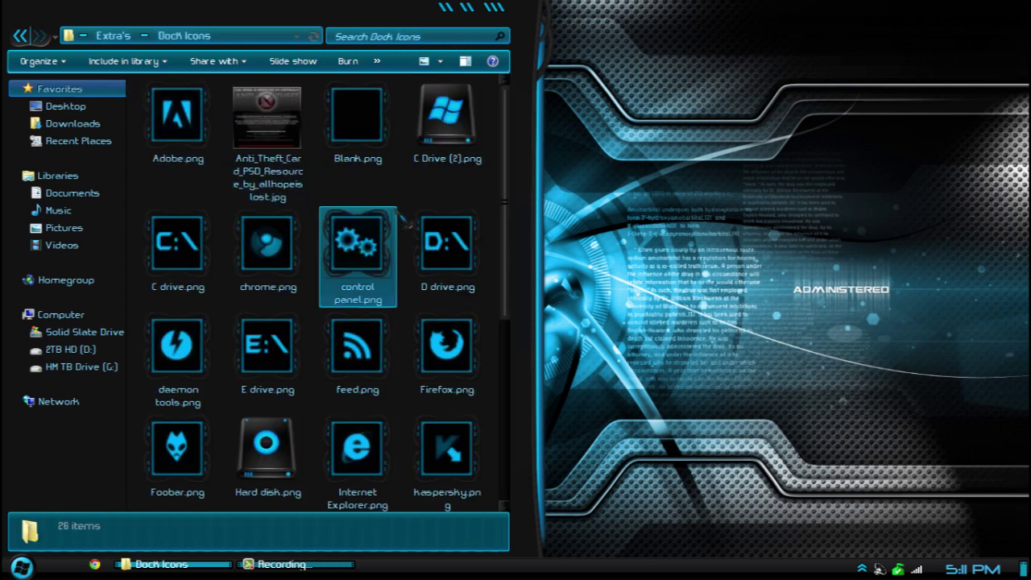
{"action": "scroll", "coordinate": [405, 219], "scroll_direction": "down", "scroll_amount": 3}
{"action": "scroll", "coordinate": [406, 220], "scroll_direction": "up", "scroll_amount": 3}
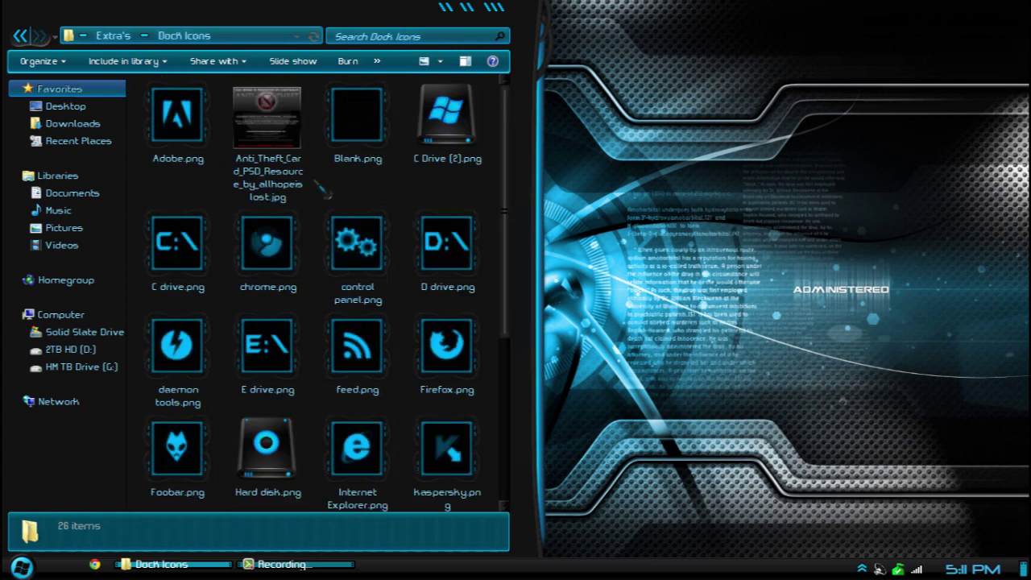
{"action": "left_click", "coordinate": [24, 37]}
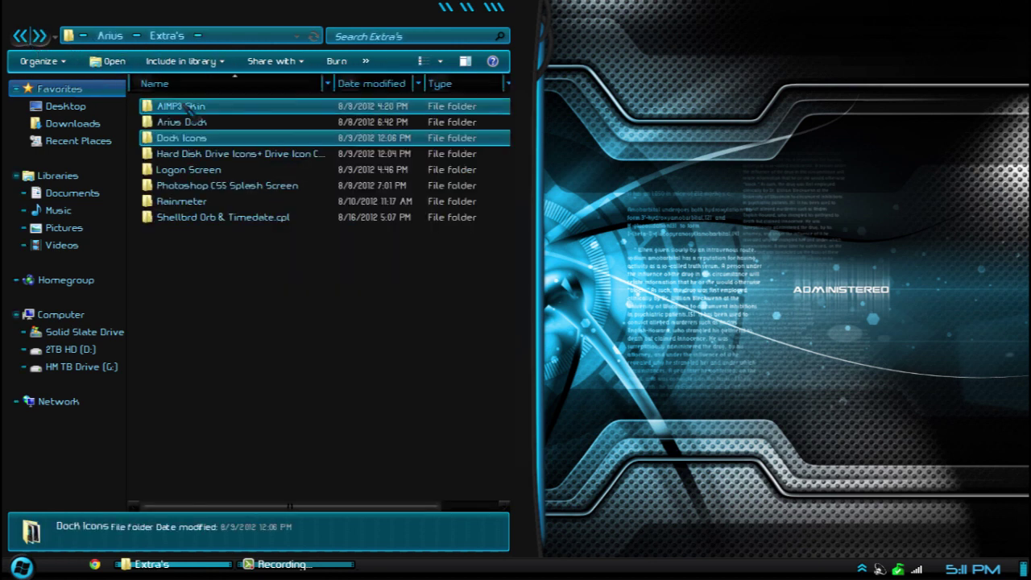
{"action": "double_click", "coordinate": [202, 120]}
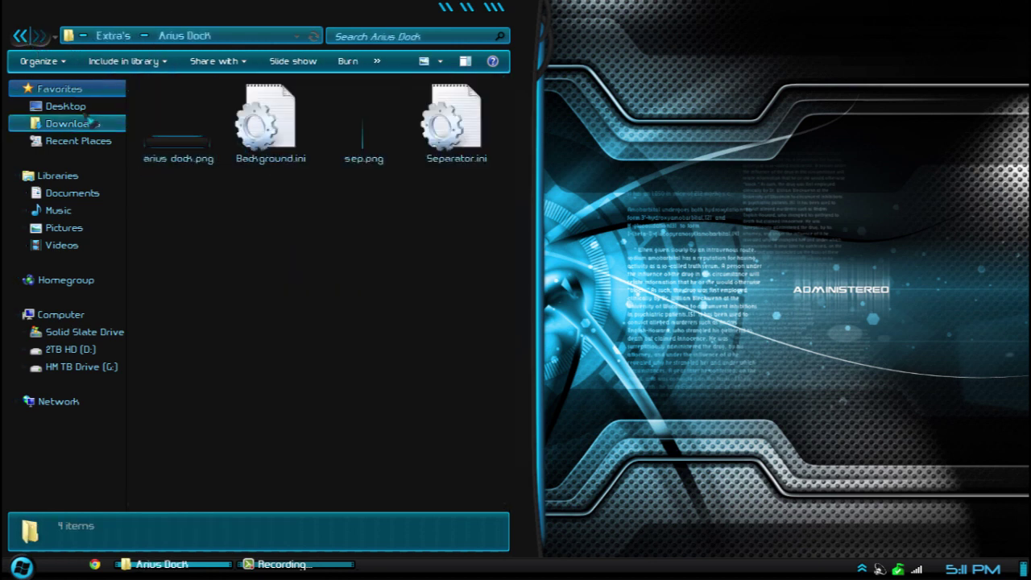
{"action": "left_click", "coordinate": [27, 42]}
{"action": "double_click", "coordinate": [259, 111]}
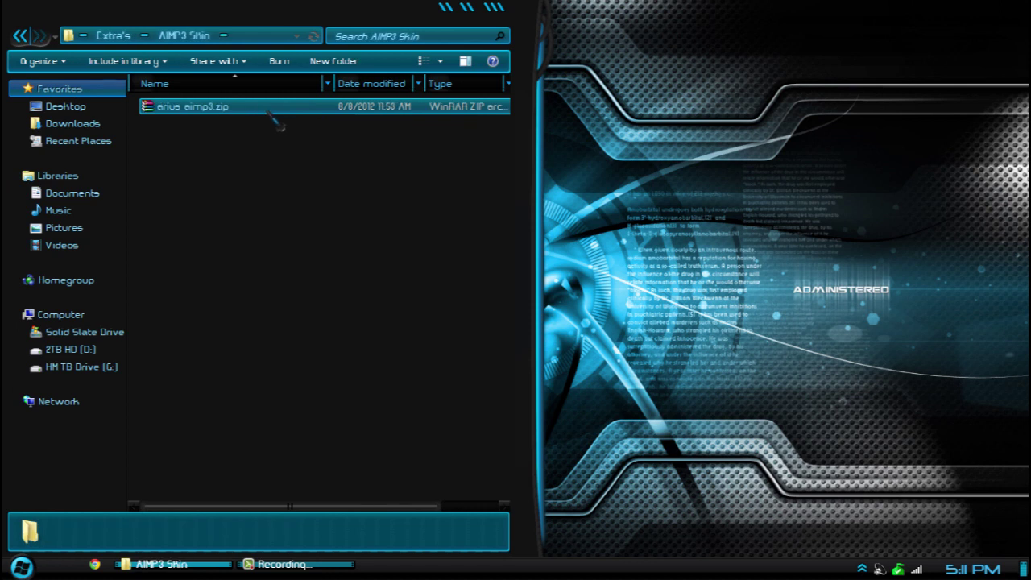
{"action": "left_click", "coordinate": [25, 39]}
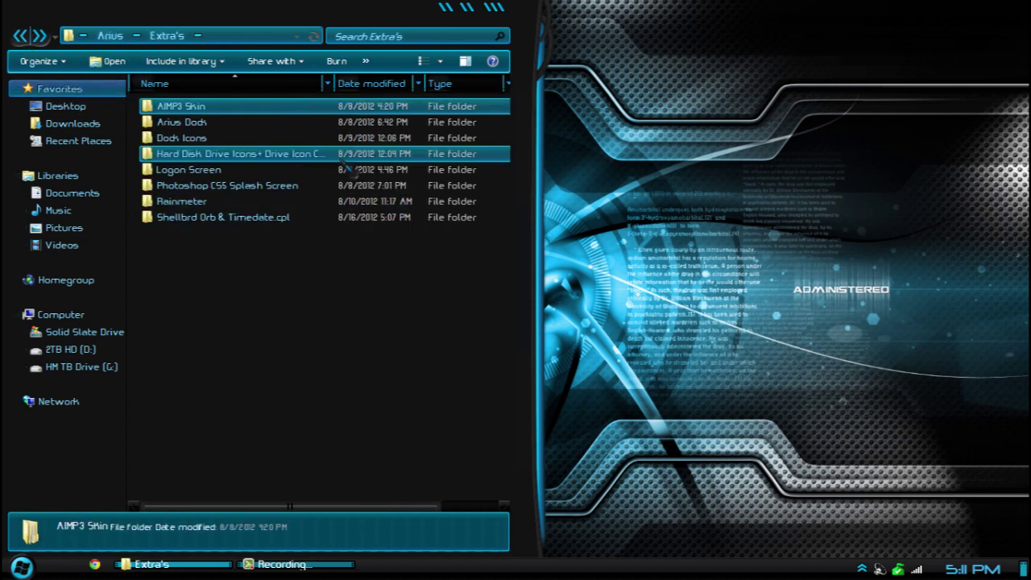
Step: Close the Extra's folder window and check the taskbar clock's calendar again
{"action": "left_click", "coordinate": [493, 7]}
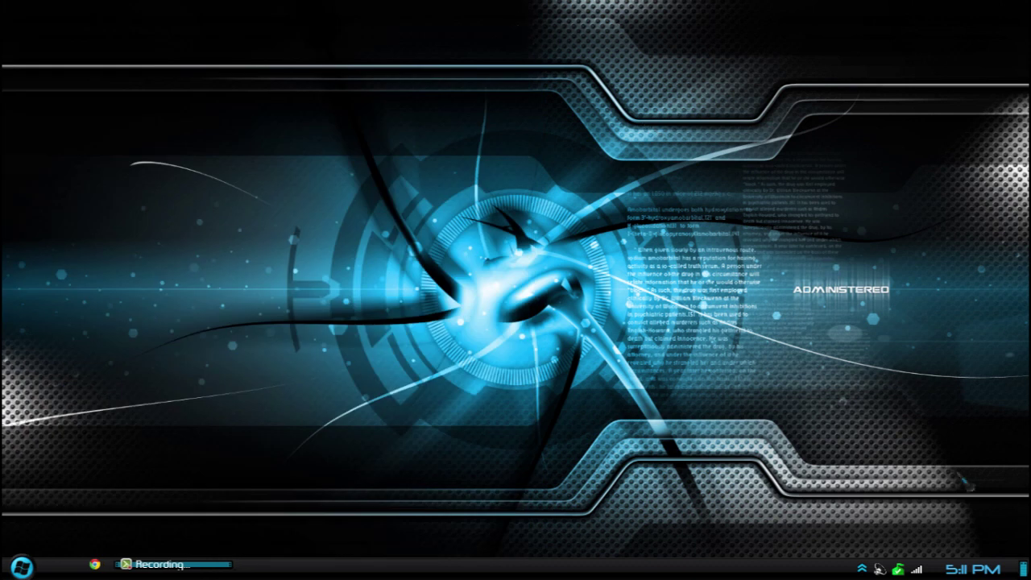
{"action": "left_click", "coordinate": [991, 570]}
{"action": "left_click", "coordinate": [674, 253]}
Step: Start Task Manager, find explorer.exe among the running processes and end it
{"action": "right_click", "coordinate": [567, 574]}
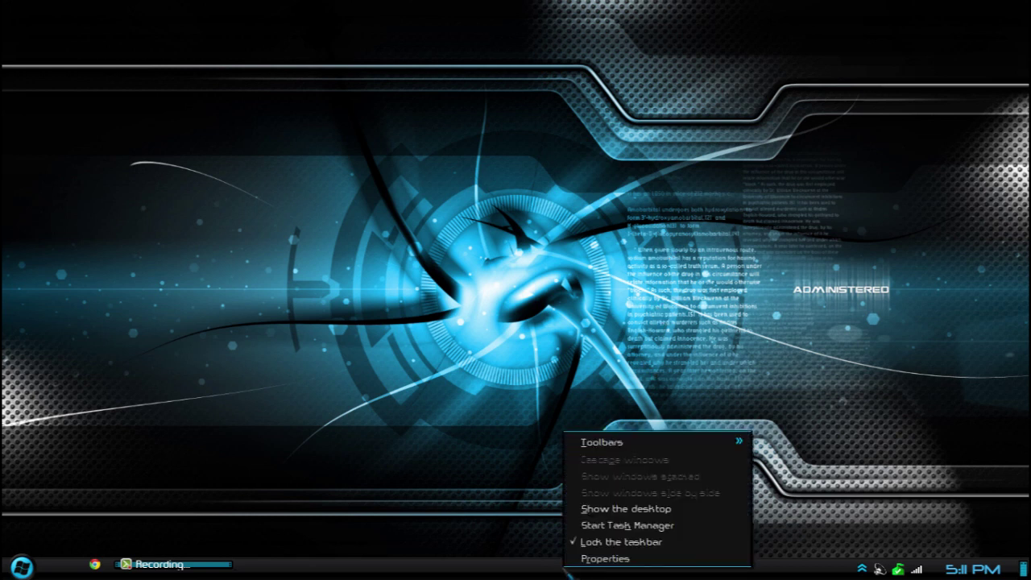
{"action": "left_click", "coordinate": [613, 525]}
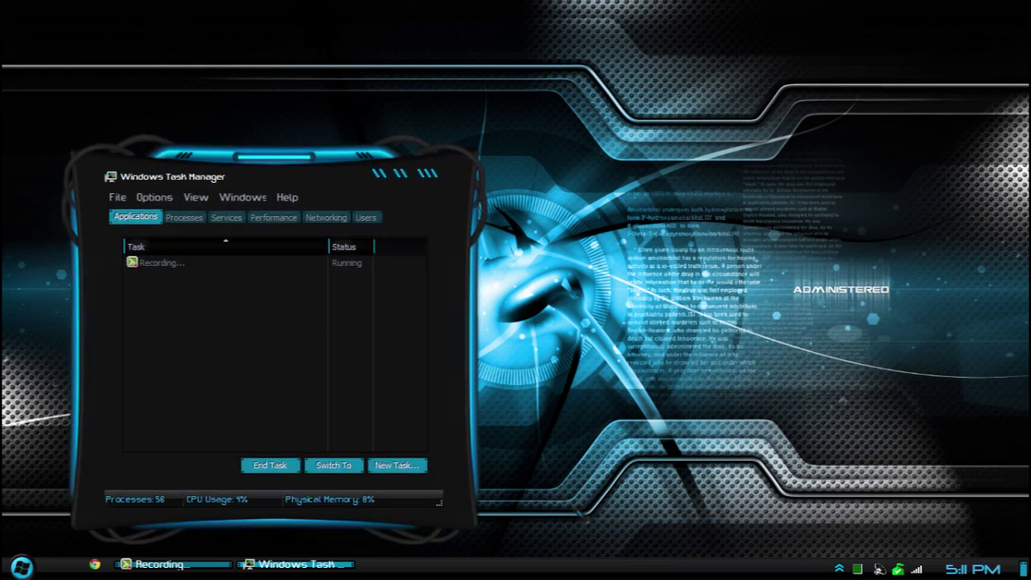
{"action": "left_click", "coordinate": [194, 223]}
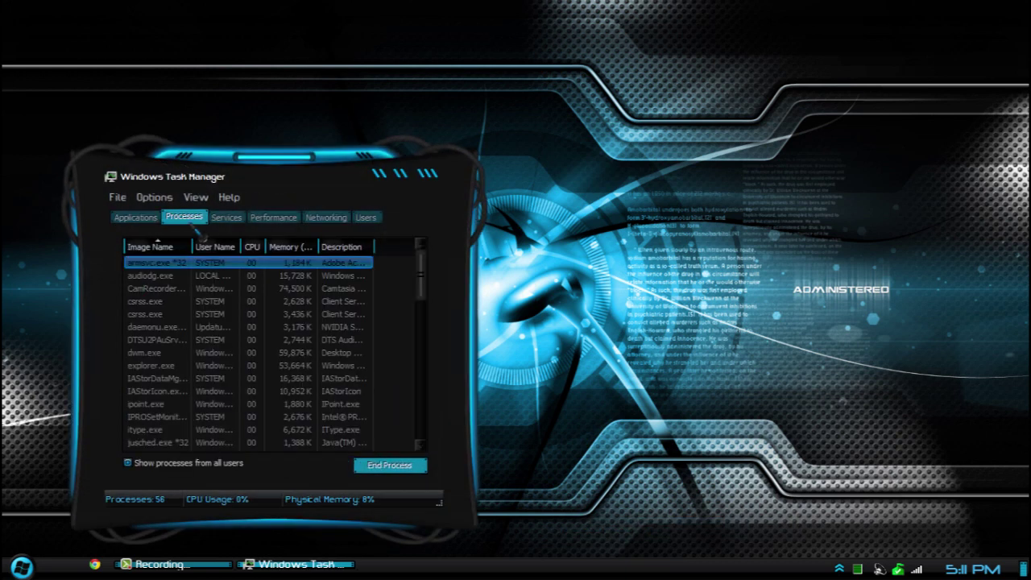
{"action": "left_click_drag", "start_coordinate": [428, 278], "coordinate": [432, 296]}
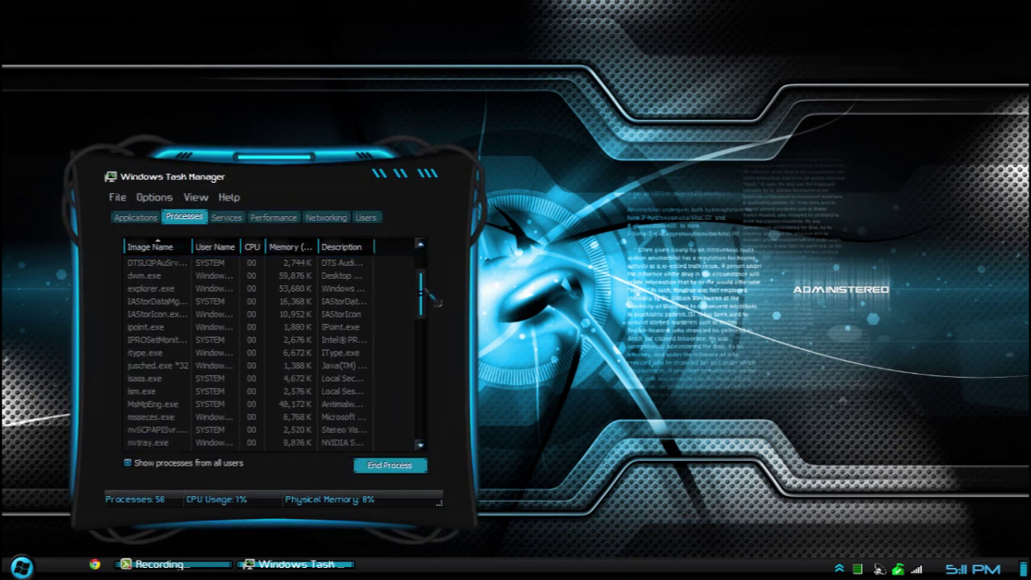
{"action": "left_click", "coordinate": [152, 246]}
{"action": "left_click", "coordinate": [161, 276]}
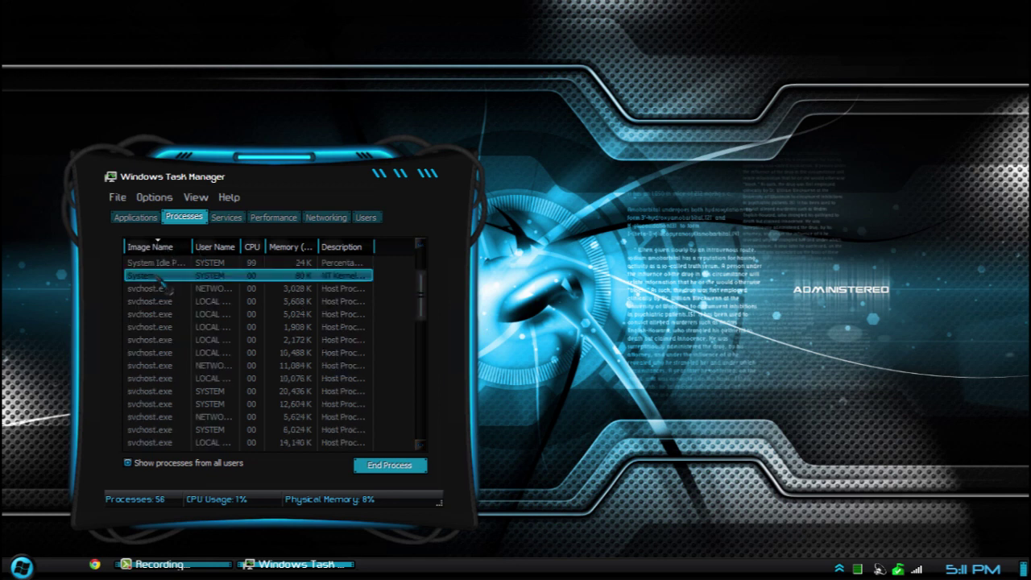
{"action": "key", "text": "e"}
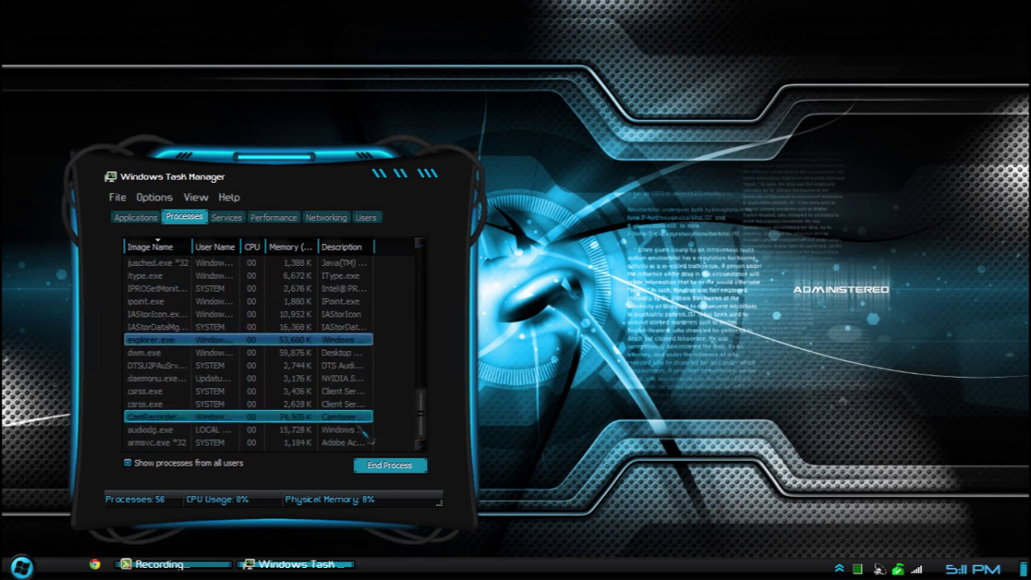
{"action": "left_click", "coordinate": [391, 467]}
{"action": "left_click", "coordinate": [535, 319]}
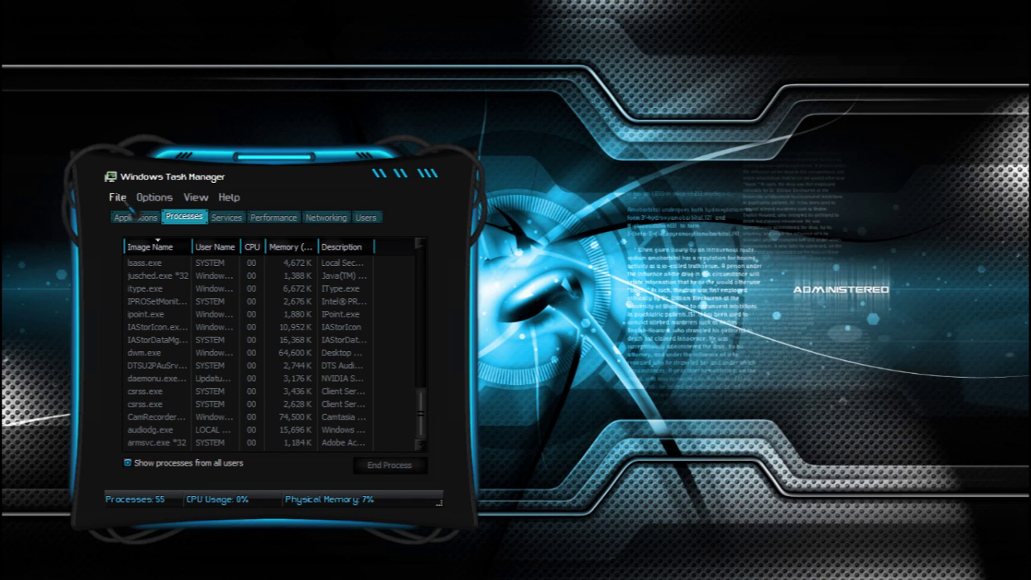
Step: Begin a new task in Task Manager and browse to the C:\Windows folder for the program to run
{"action": "left_click", "coordinate": [117, 197]}
{"action": "left_click", "coordinate": [141, 217]}
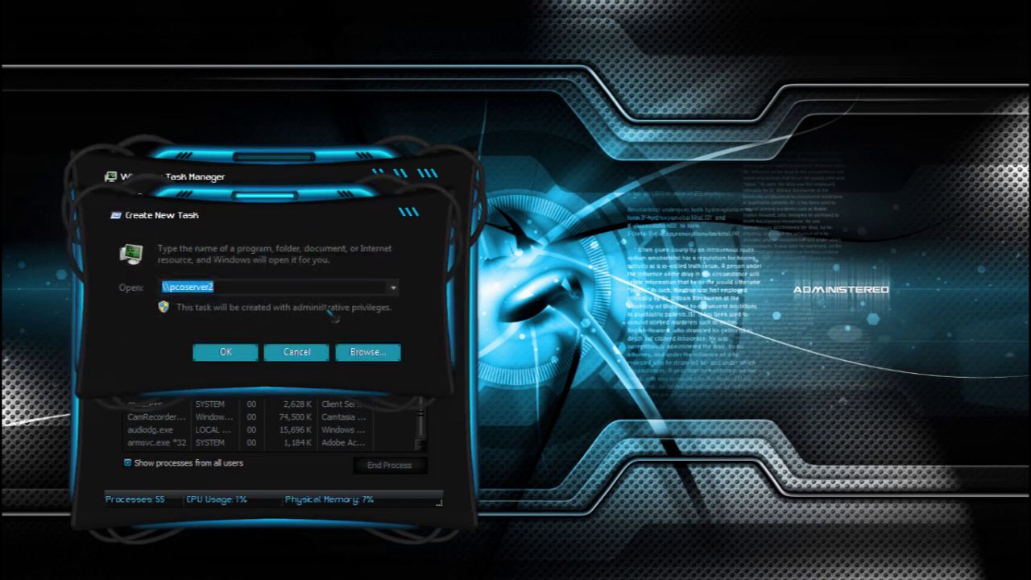
{"action": "left_click", "coordinate": [368, 352]}
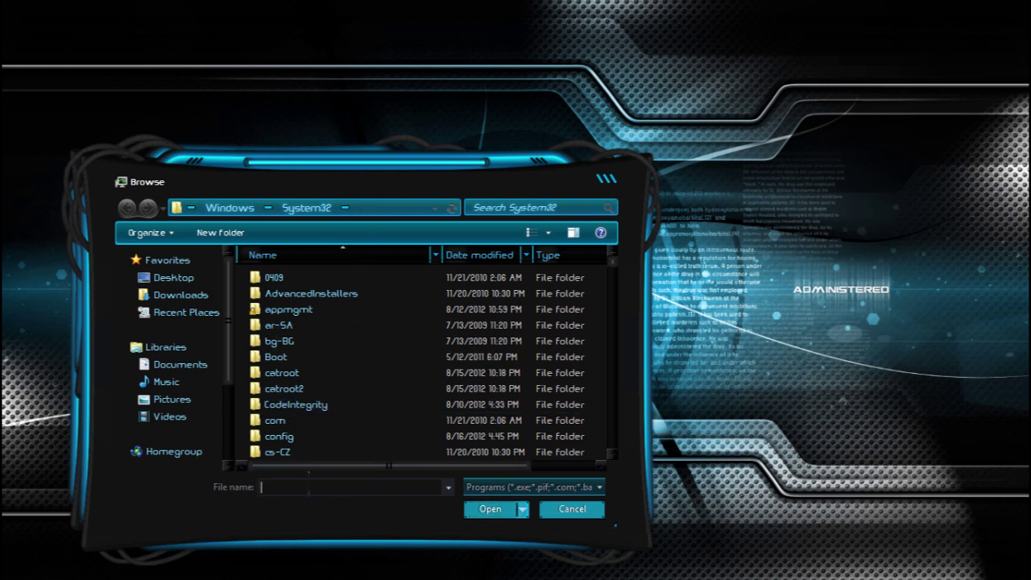
{"action": "type", "text": "ex"}
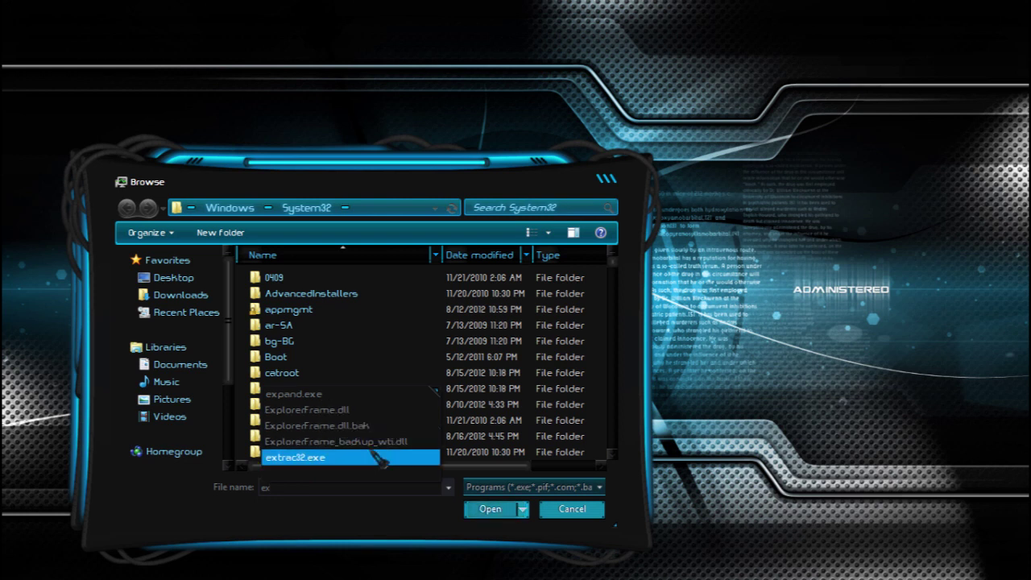
{"action": "left_click", "coordinate": [342, 481]}
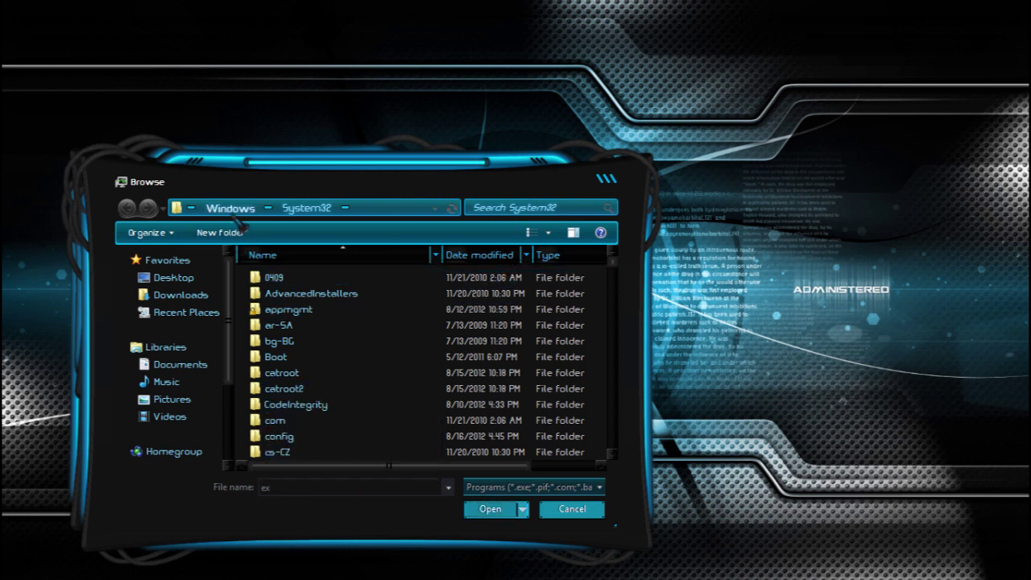
{"action": "key", "text": "alt+Up"}
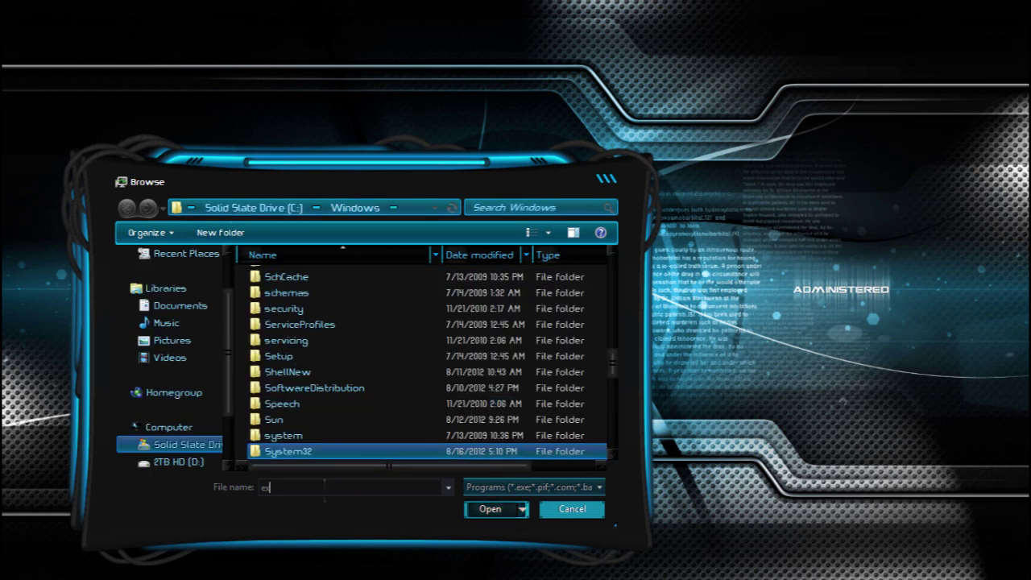
Step: Choose explorer.exe from C:\Windows, run it as the new task, and close Task Manager
{"action": "type", "text": "p"}
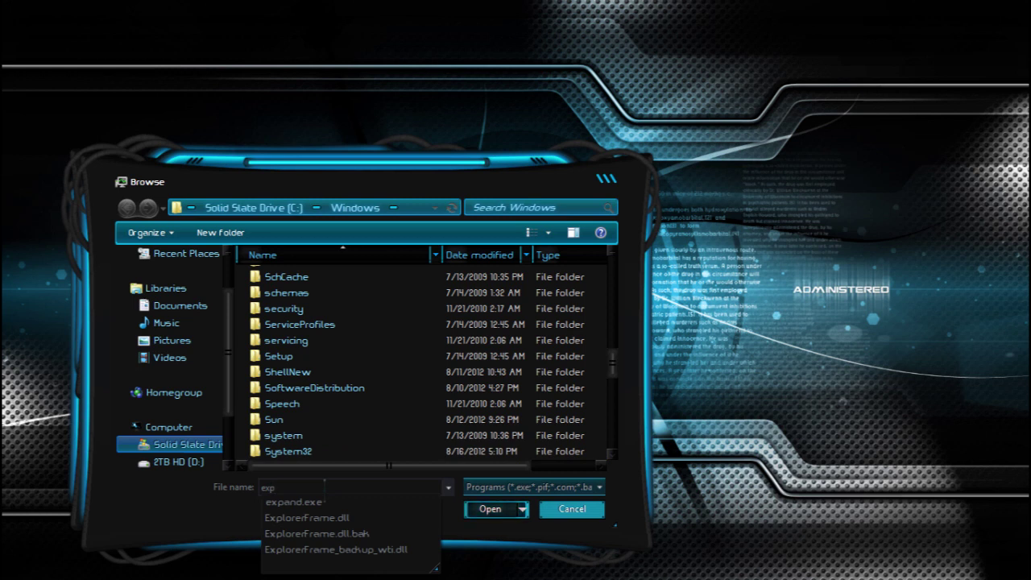
{"action": "key", "text": "BackSpace"}
{"action": "key", "text": "BackSpace"}
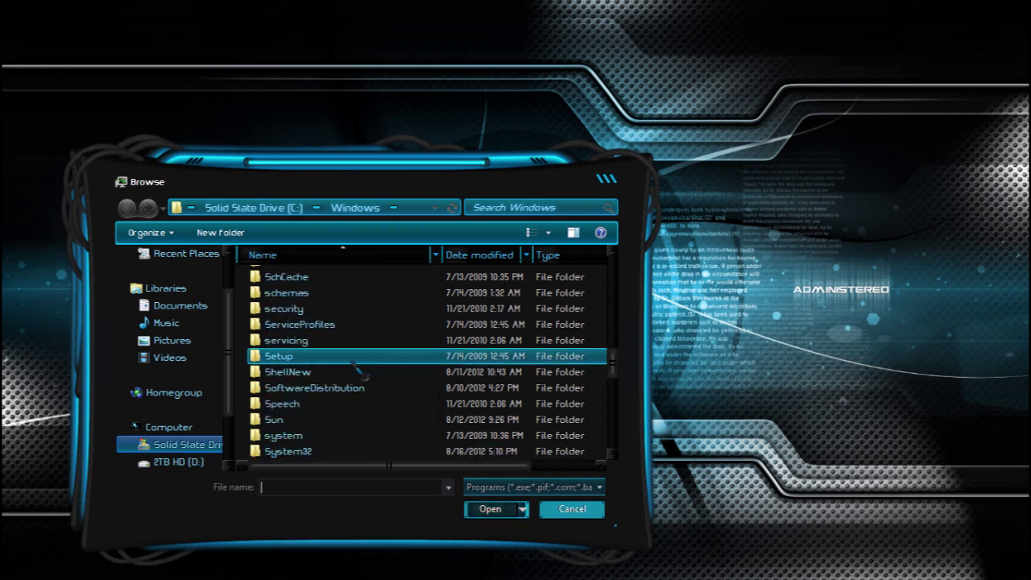
{"action": "left_click_drag", "start_coordinate": [613, 363], "coordinate": [612, 421]}
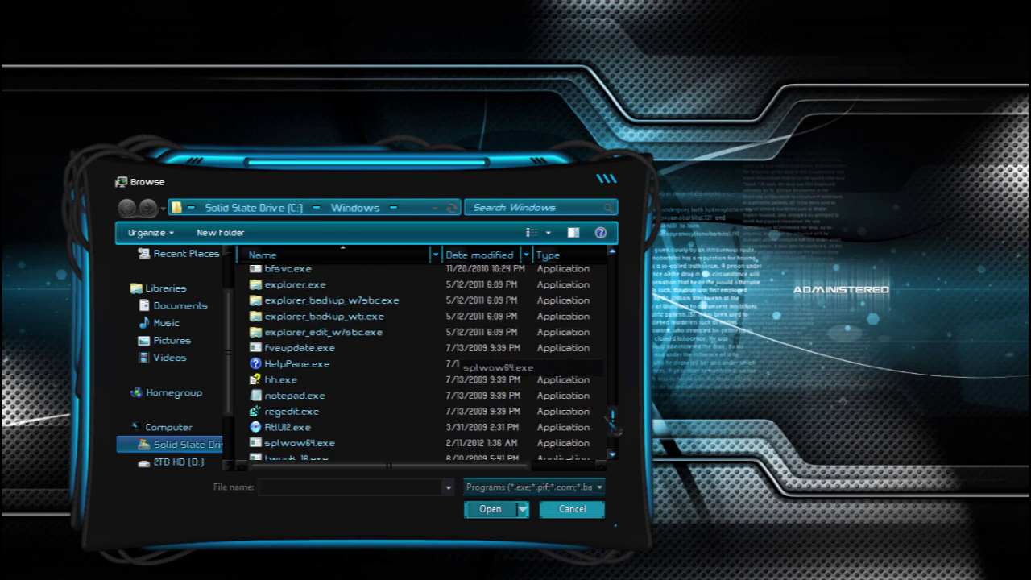
{"action": "left_click", "coordinate": [321, 287]}
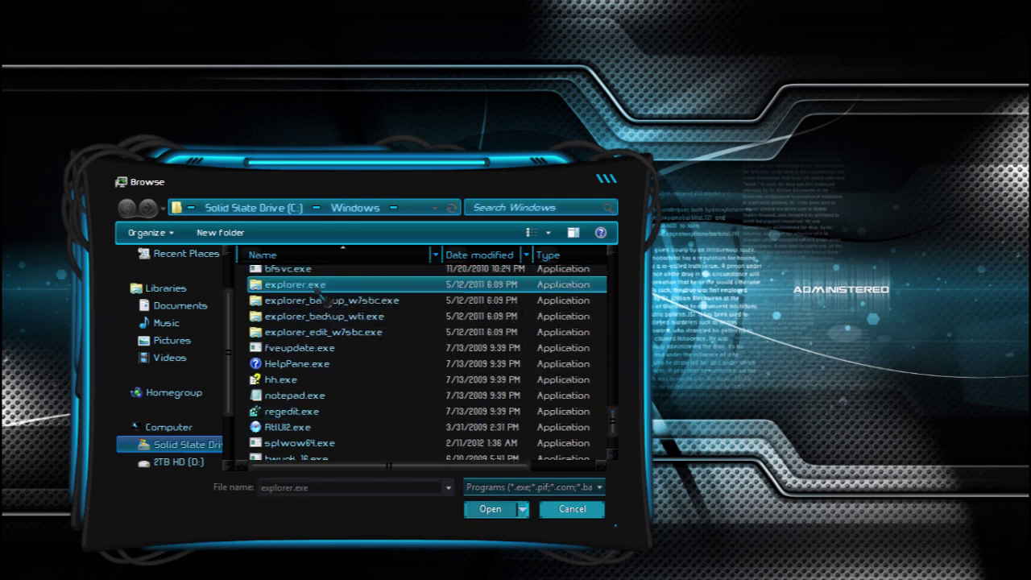
{"action": "left_click", "coordinate": [487, 508]}
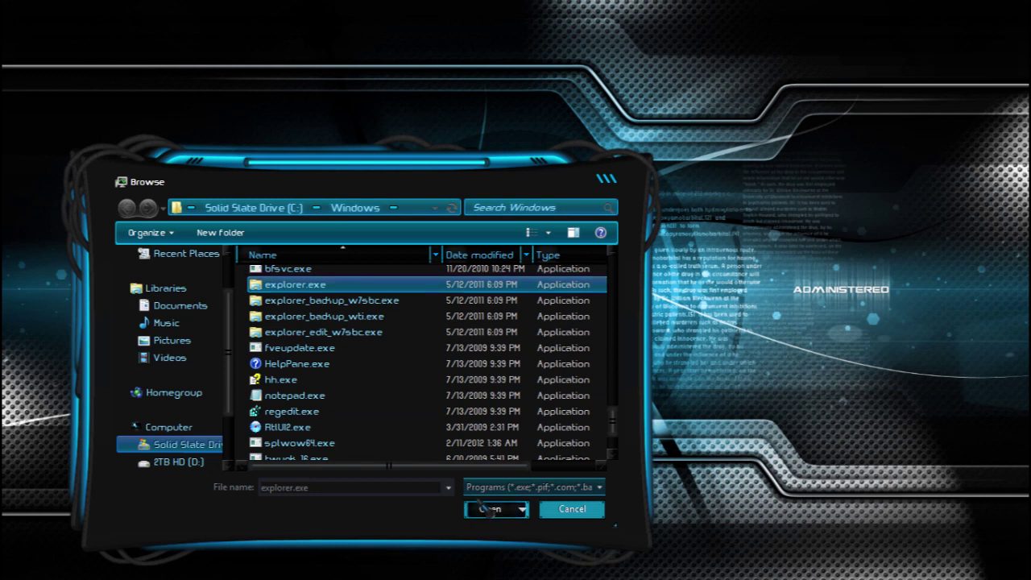
{"action": "left_click", "coordinate": [487, 509]}
{"action": "left_click", "coordinate": [227, 353]}
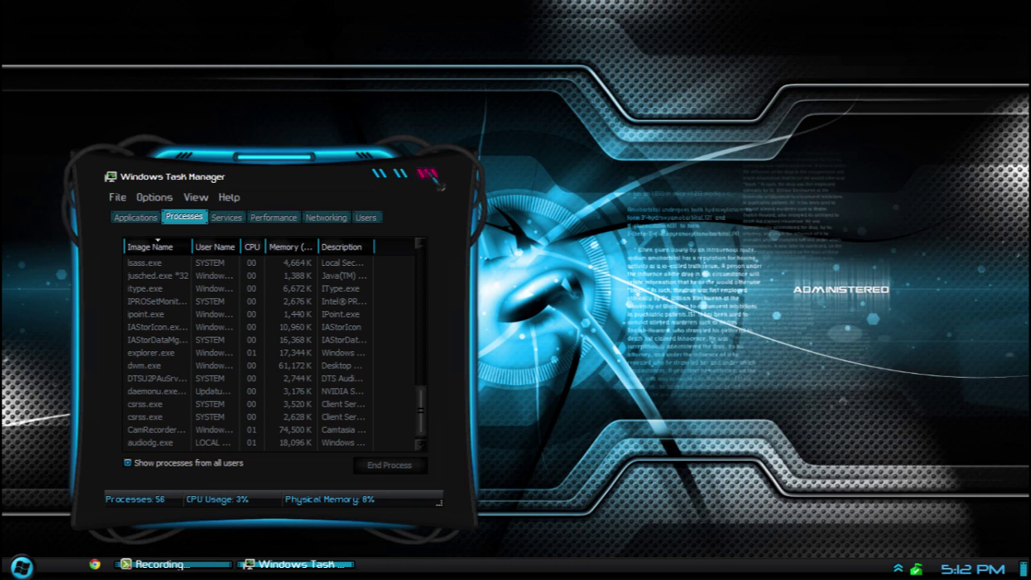
{"action": "key", "text": "alt+F4"}
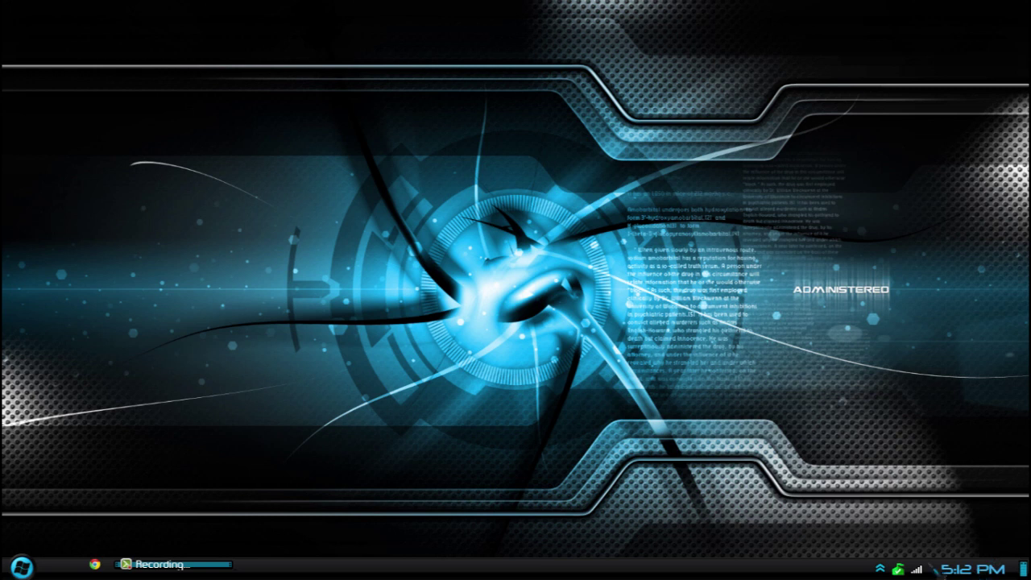
Step: Inspect the themed notification area, Start menu and Documents library window, closing each one
{"action": "left_click", "coordinate": [881, 570]}
{"action": "left_click", "coordinate": [741, 476]}
{"action": "left_click", "coordinate": [24, 565]}
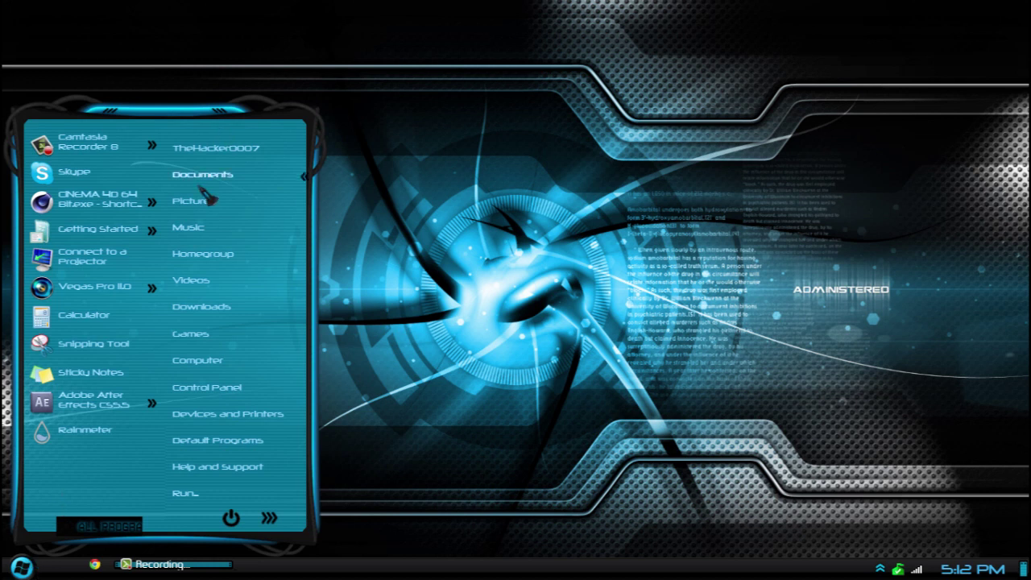
{"action": "left_click", "coordinate": [202, 179]}
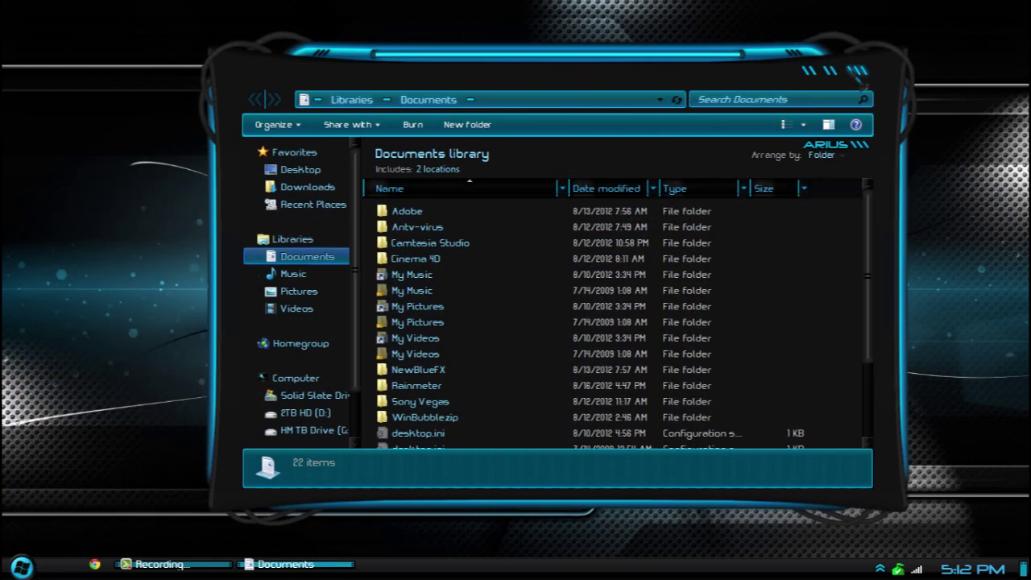
{"action": "left_click", "coordinate": [873, 79]}
Step: Preview the fourth and second Arius desktop backgrounds, close the settings window, and check the hidden notification icons
{"action": "right_click", "coordinate": [519, 217]}
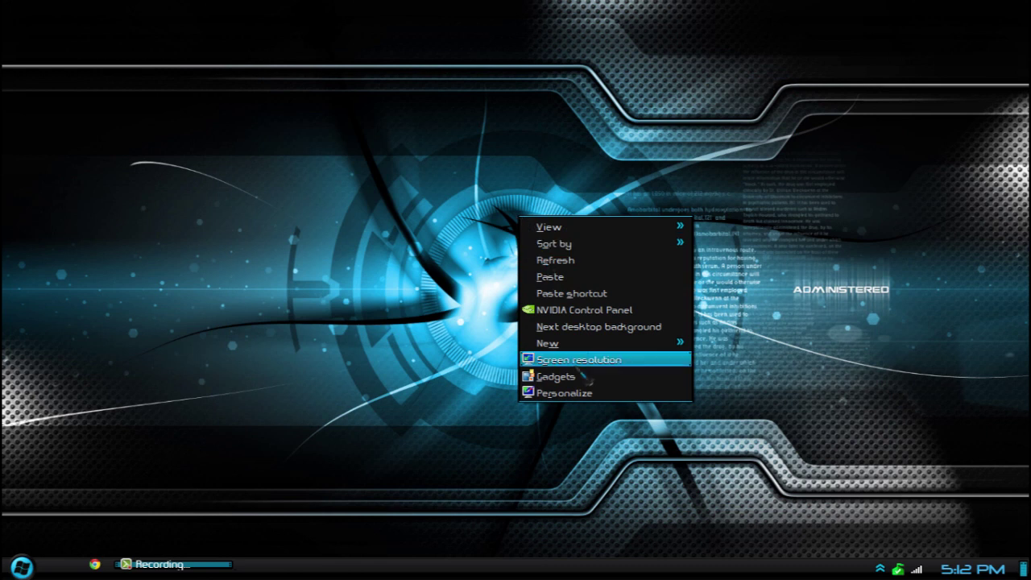
{"action": "left_click", "coordinate": [581, 395]}
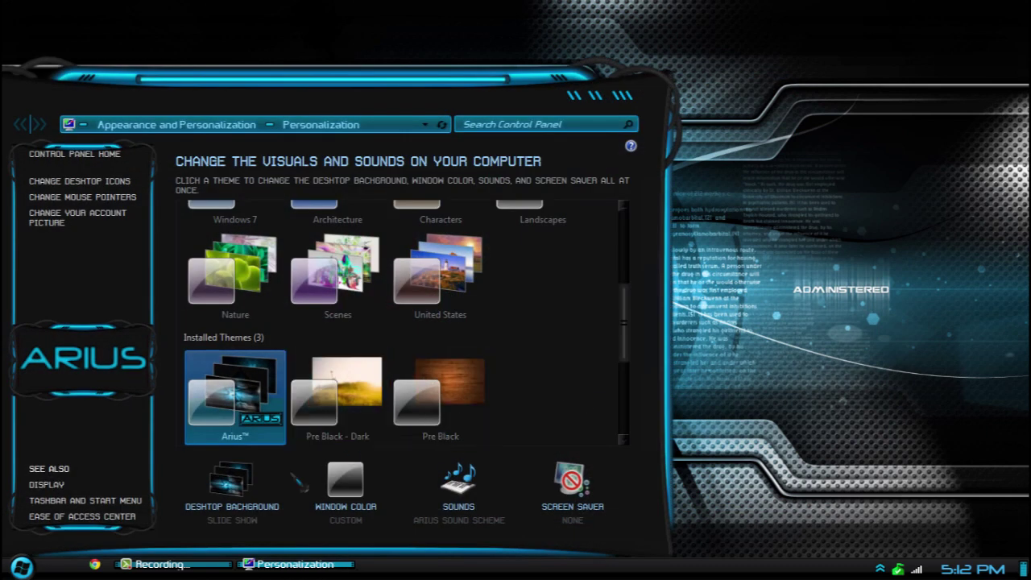
{"action": "left_click", "coordinate": [271, 507]}
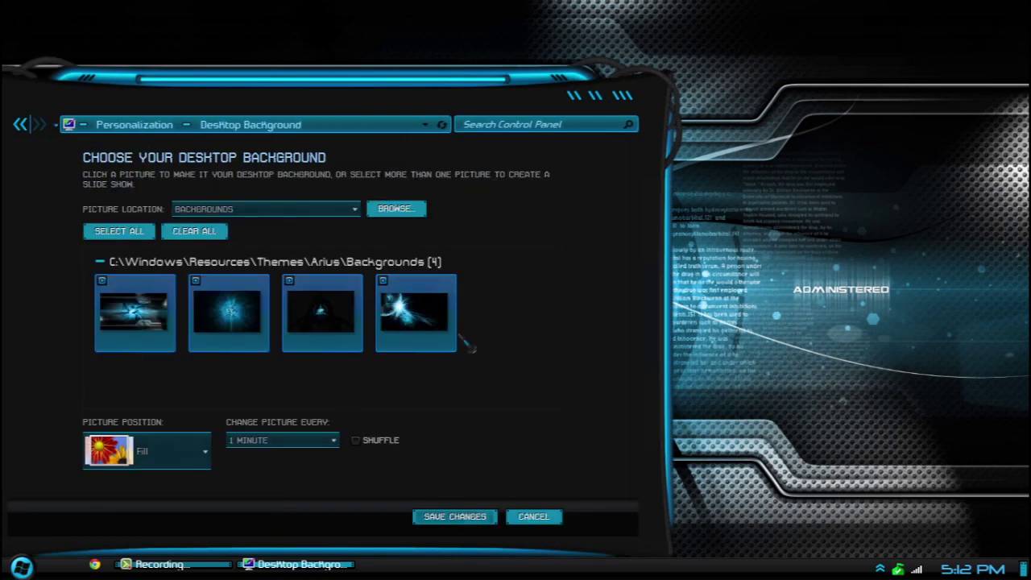
{"action": "left_click", "coordinate": [419, 334]}
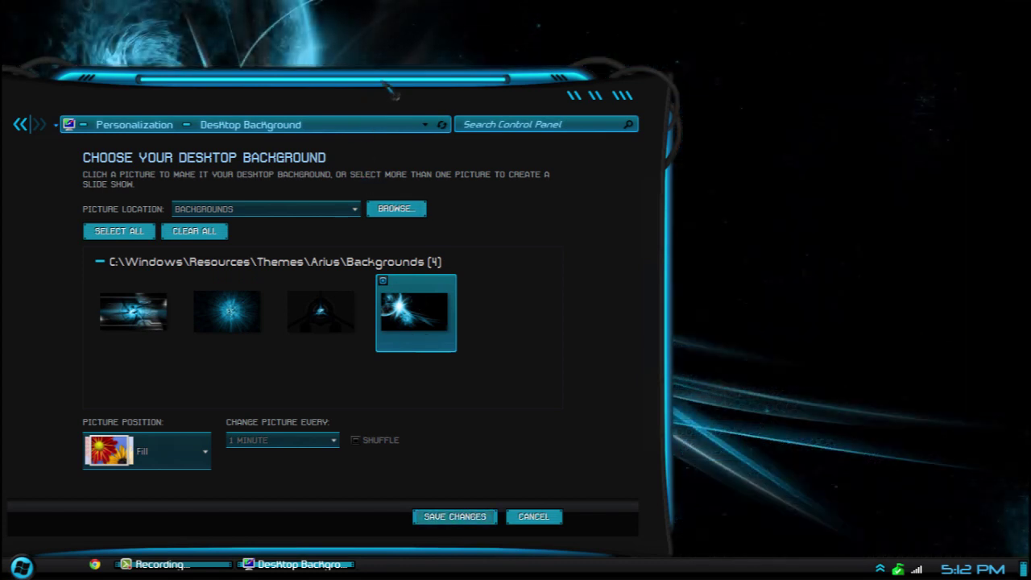
{"action": "left_click_drag", "start_coordinate": [454, 76], "coordinate": [670, 90]}
{"action": "left_click", "coordinate": [419, 322]}
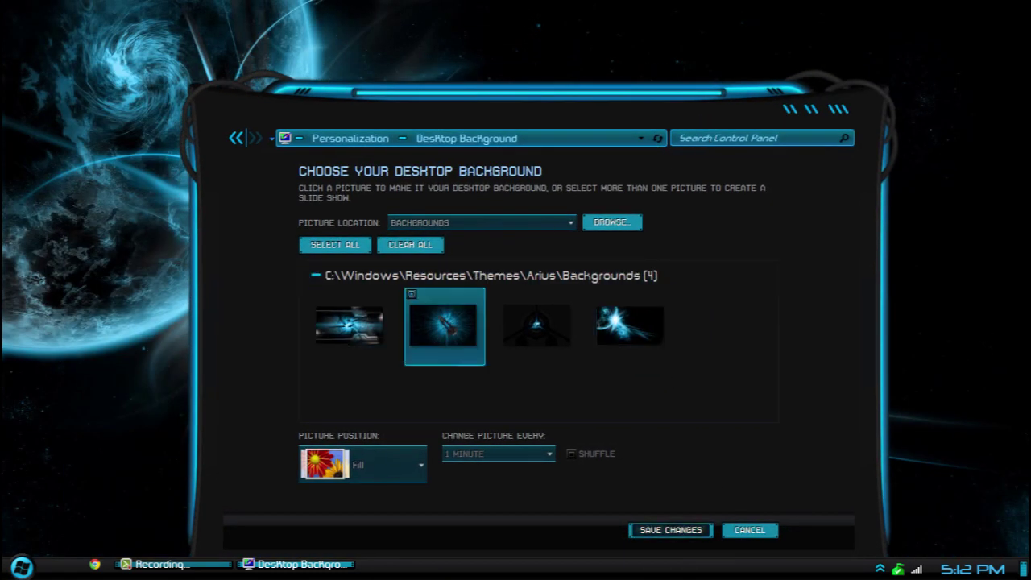
{"action": "left_click_drag", "start_coordinate": [612, 120], "coordinate": [564, 87]}
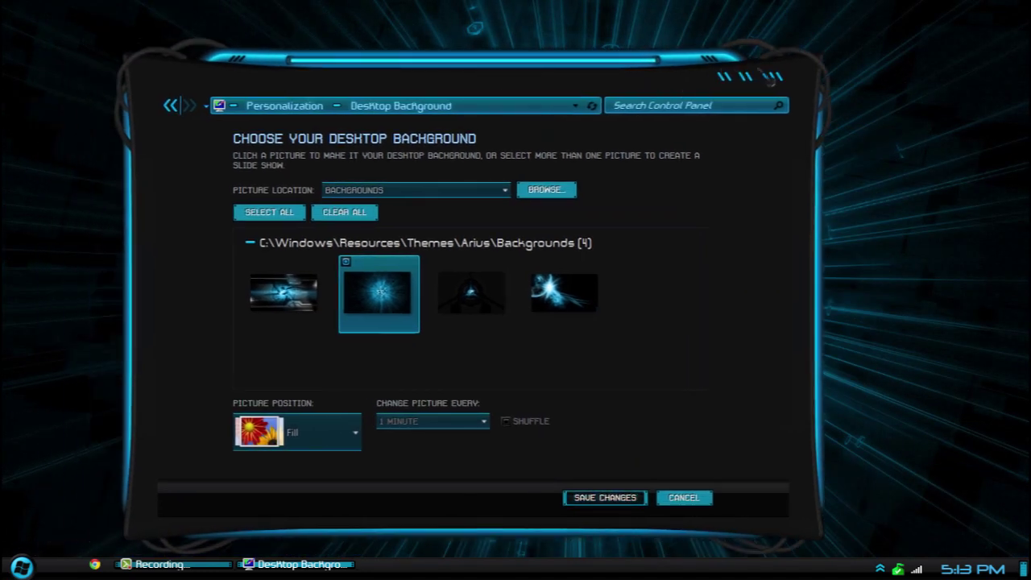
{"action": "left_click", "coordinate": [773, 78]}
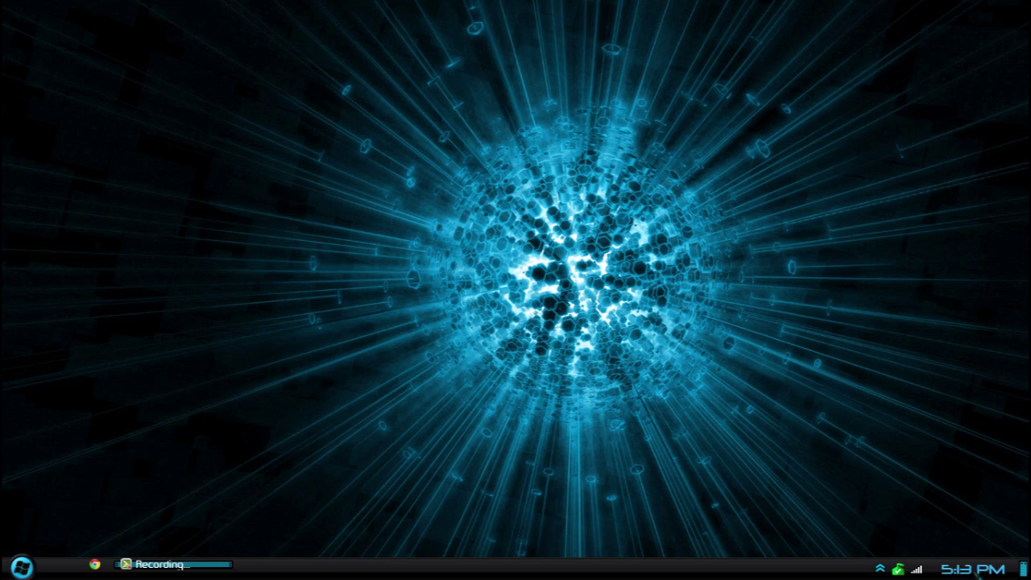
{"action": "left_click", "coordinate": [880, 569]}
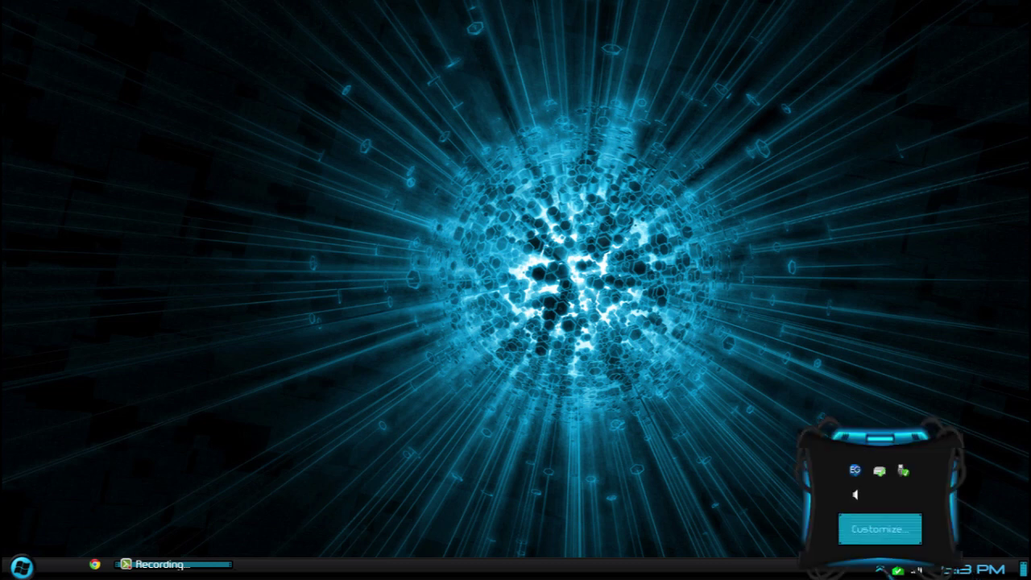
{"action": "left_click", "coordinate": [640, 448]}
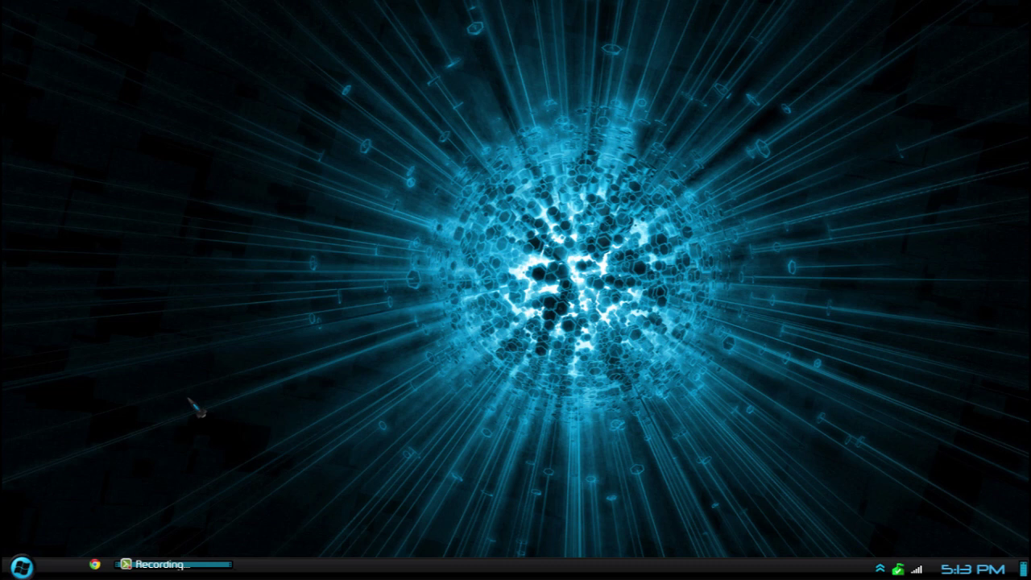
Step: Apply the Windows 7 Aero theme in the personalization settings, switch to the Unsaved Theme, and close the window
{"action": "right_click", "coordinate": [234, 203]}
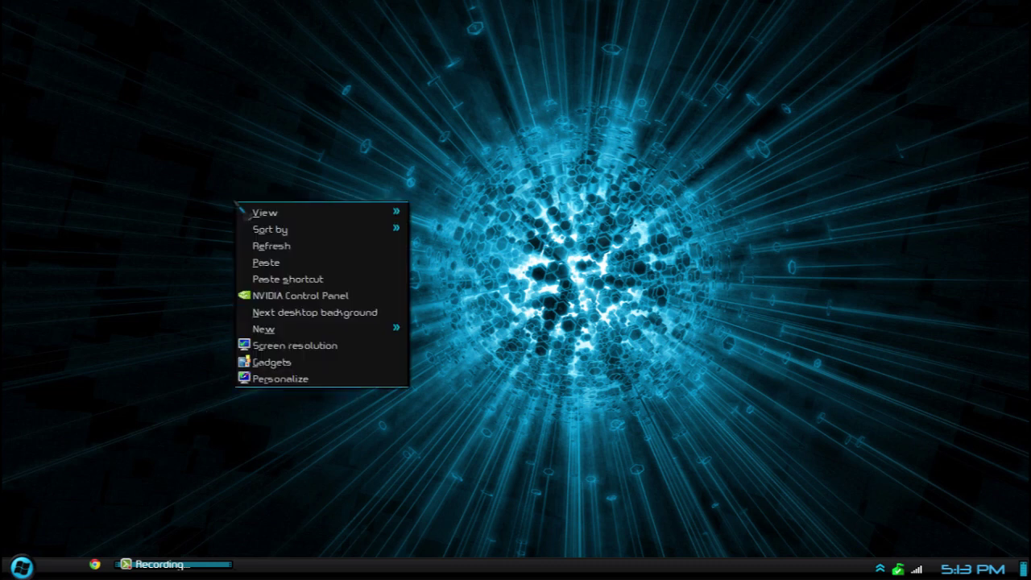
{"action": "left_click", "coordinate": [275, 381]}
{"action": "scroll", "coordinate": [420, 372], "scroll_direction": "up", "scroll_amount": 3}
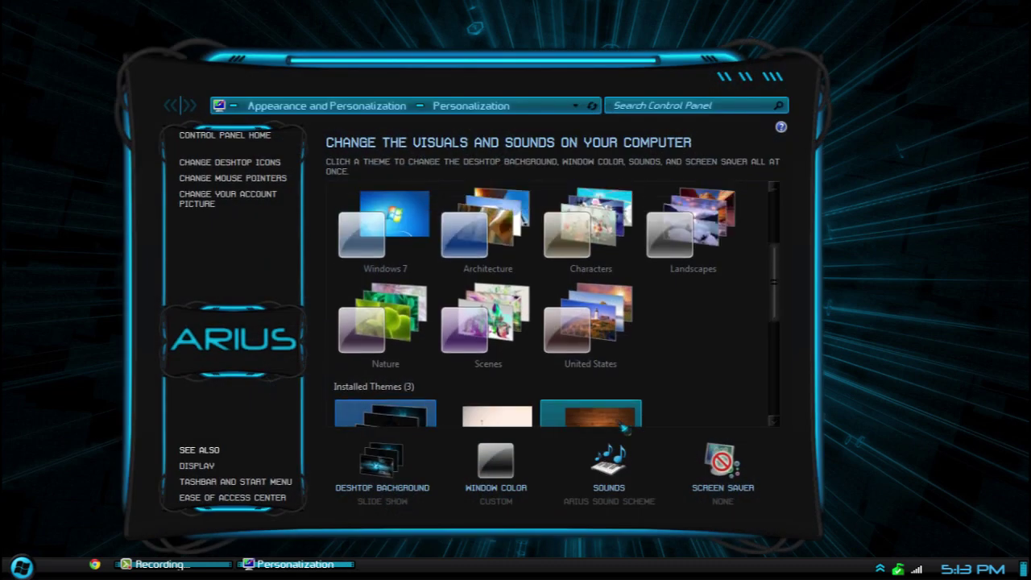
{"action": "left_click", "coordinate": [419, 371]}
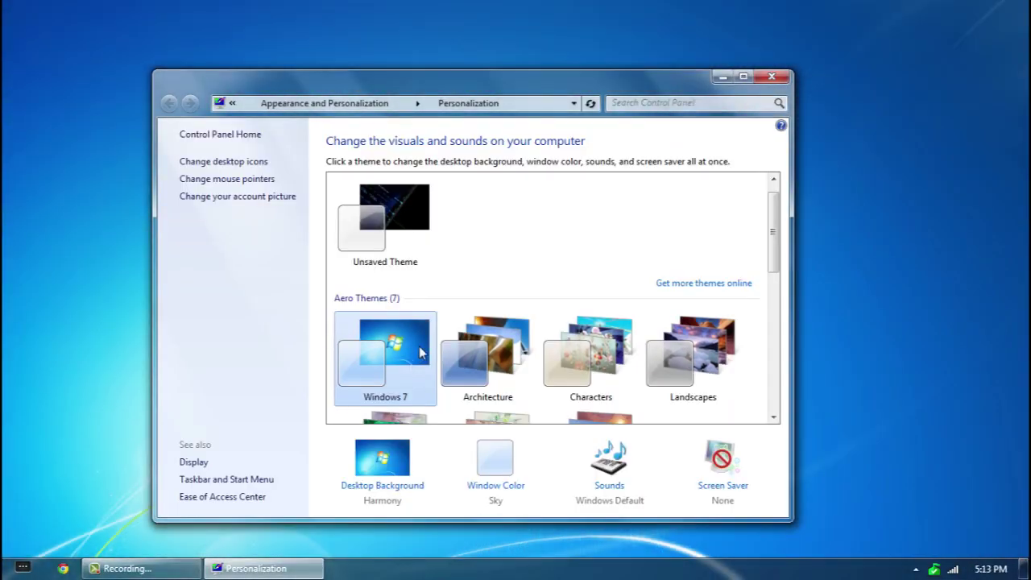
{"action": "left_click", "coordinate": [384, 244]}
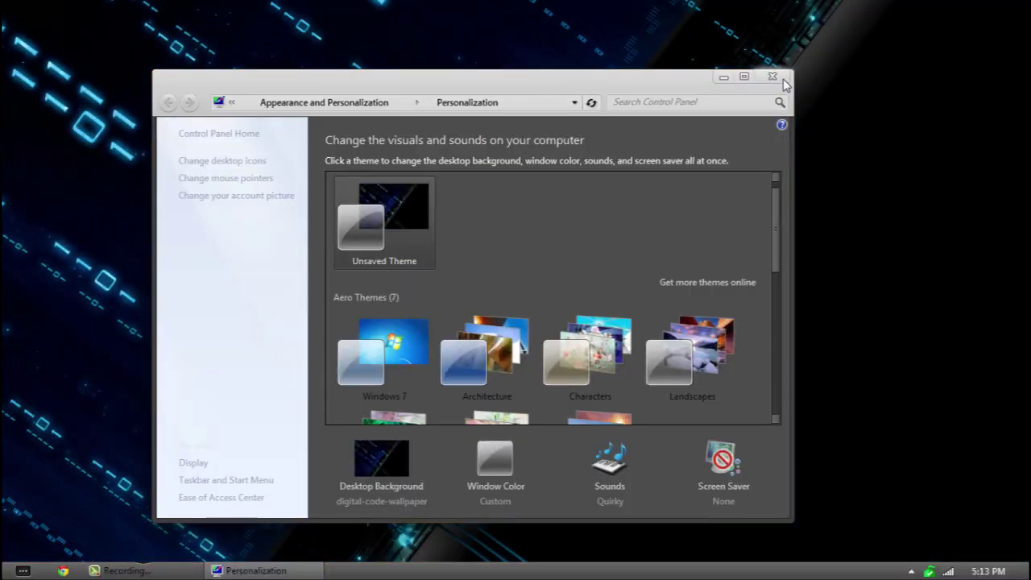
{"action": "left_click", "coordinate": [783, 79]}
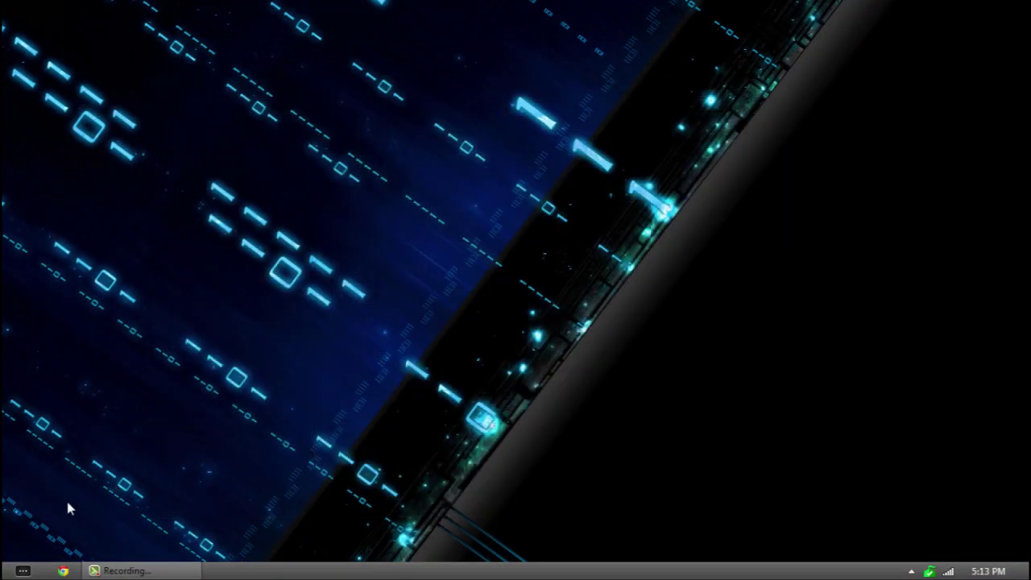
Step: Open the Documents library to inspect its window appearance, and close it
{"action": "left_click", "coordinate": [22, 571]}
{"action": "left_click", "coordinate": [257, 173]}
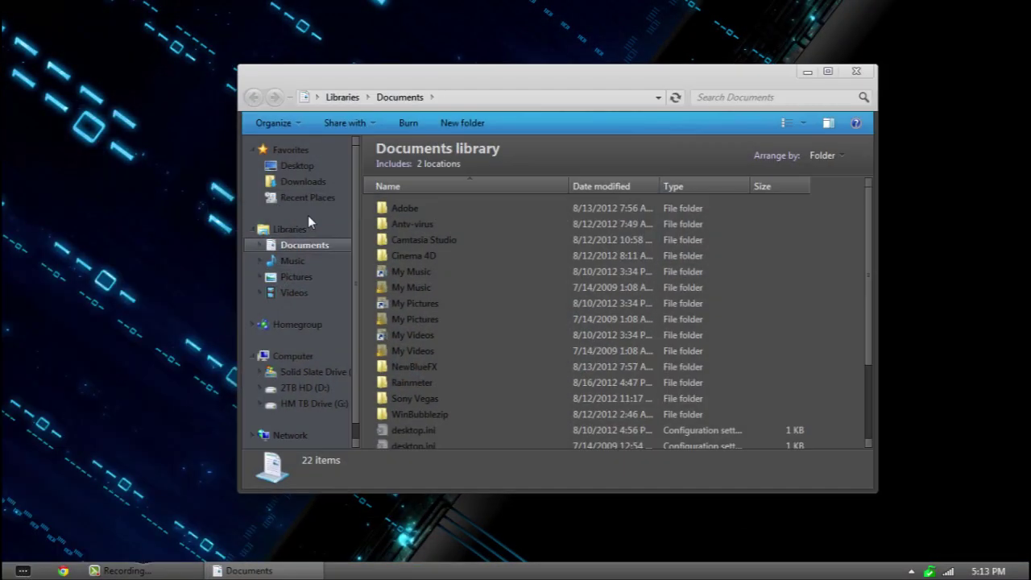
{"action": "left_click", "coordinate": [857, 71]}
Step: View the computer's system properties, including the Windows logo, and close the window
{"action": "key", "text": "super"}
{"action": "right_click", "coordinate": [263, 370]}
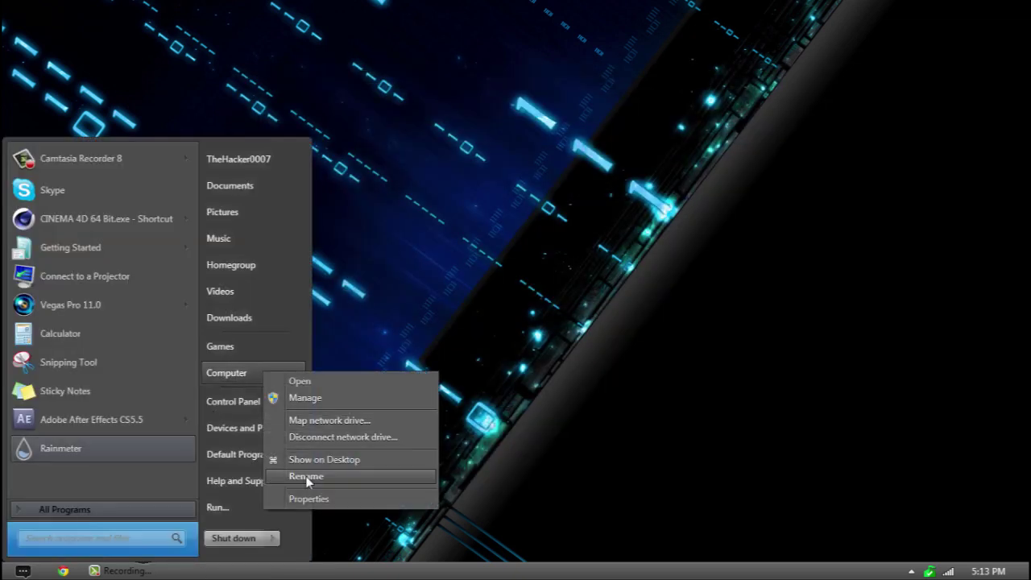
{"action": "left_click", "coordinate": [310, 499]}
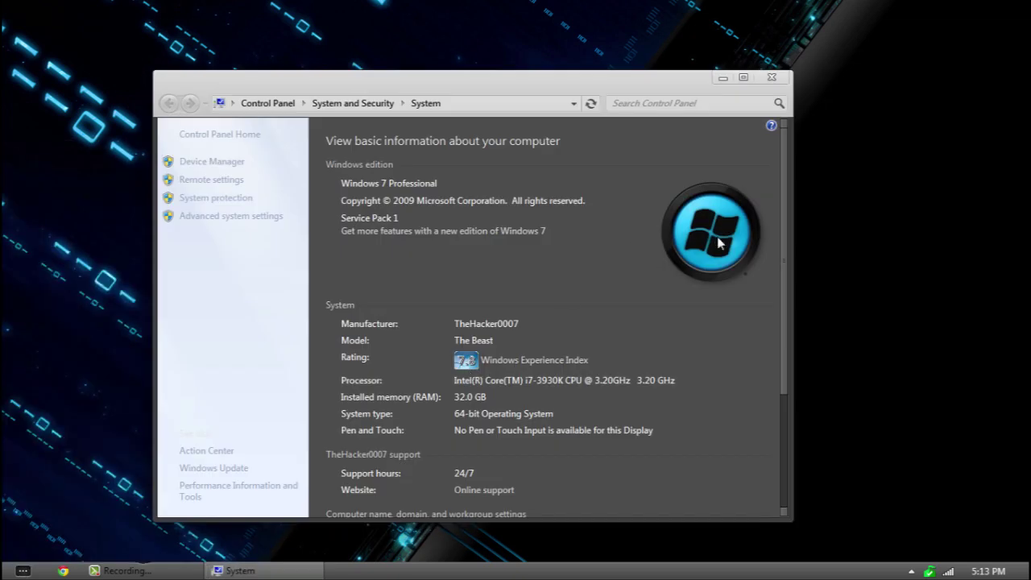
{"action": "mouse_move", "coordinate": [785, 174]}
{"action": "left_mouse_down"}
{"action": "mouse_move", "coordinate": [781, 330]}
{"action": "mouse_move", "coordinate": [793, 155]}
{"action": "left_mouse_up"}
{"action": "left_click", "coordinate": [774, 78]}
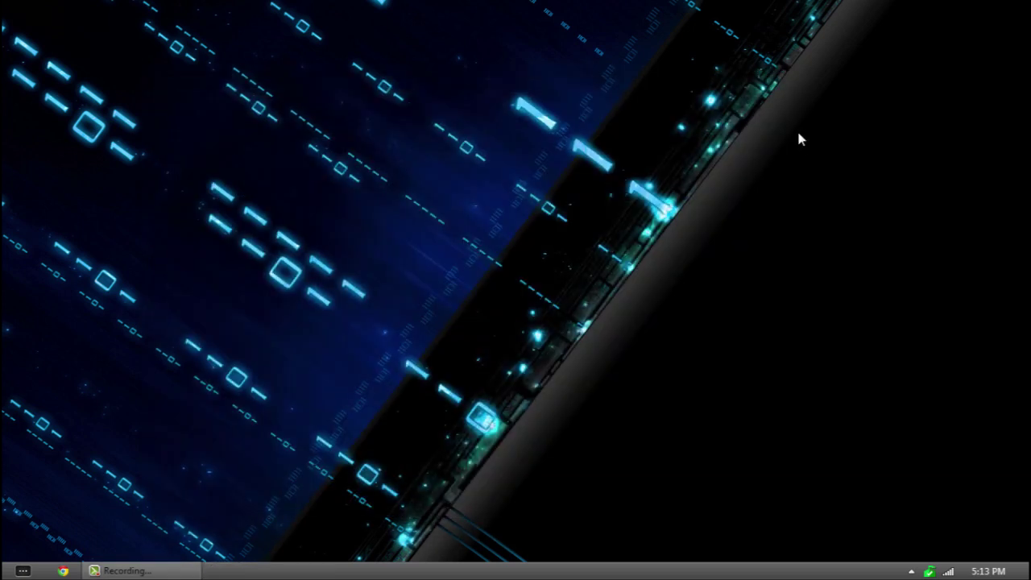
Step: Browse from Computer to the C:\Windows\Branding\ShellBrd folder
{"action": "left_click", "coordinate": [23, 571]}
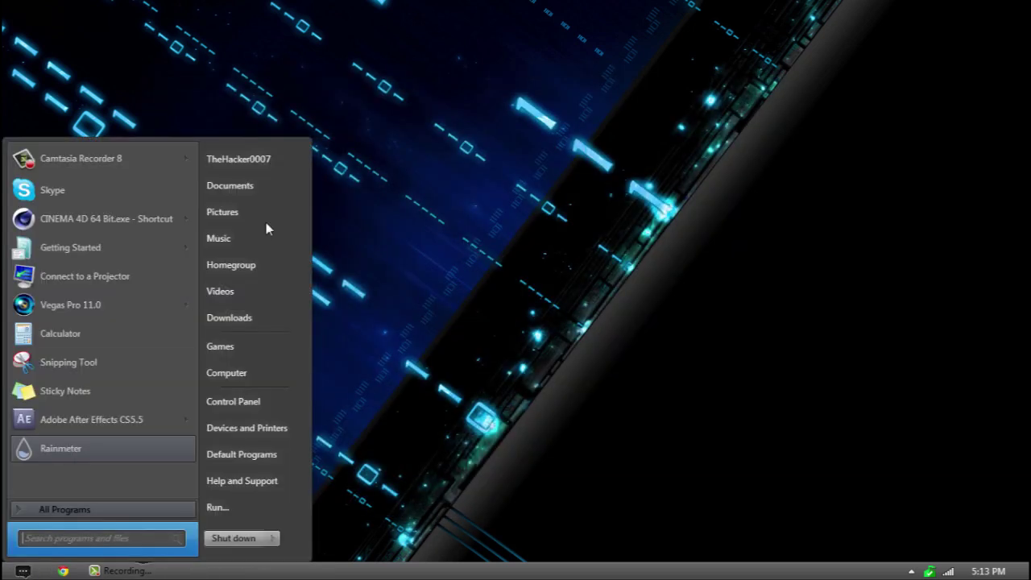
{"action": "left_click", "coordinate": [248, 375]}
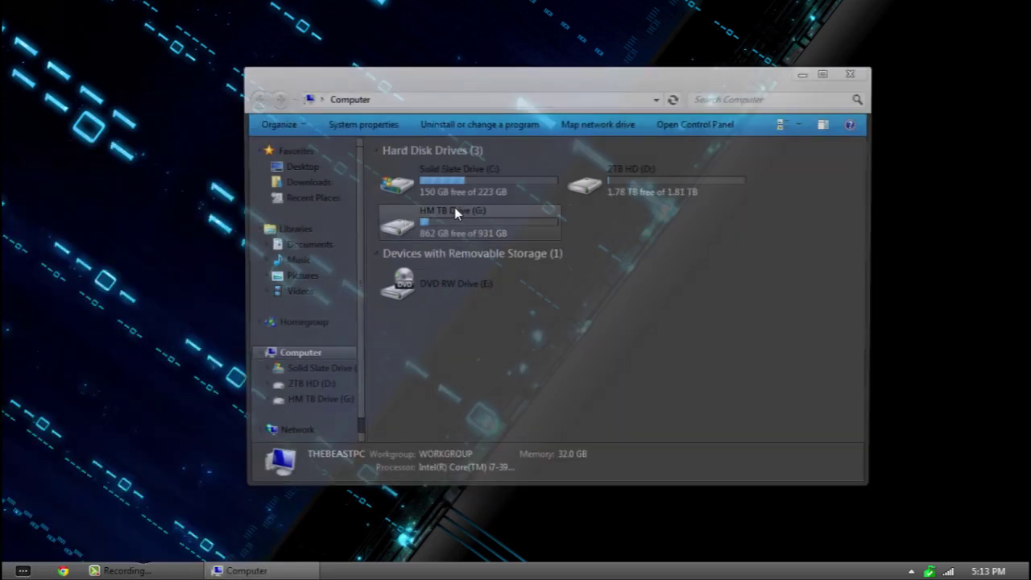
{"action": "left_click", "coordinate": [321, 168]}
{"action": "left_click", "coordinate": [326, 186]}
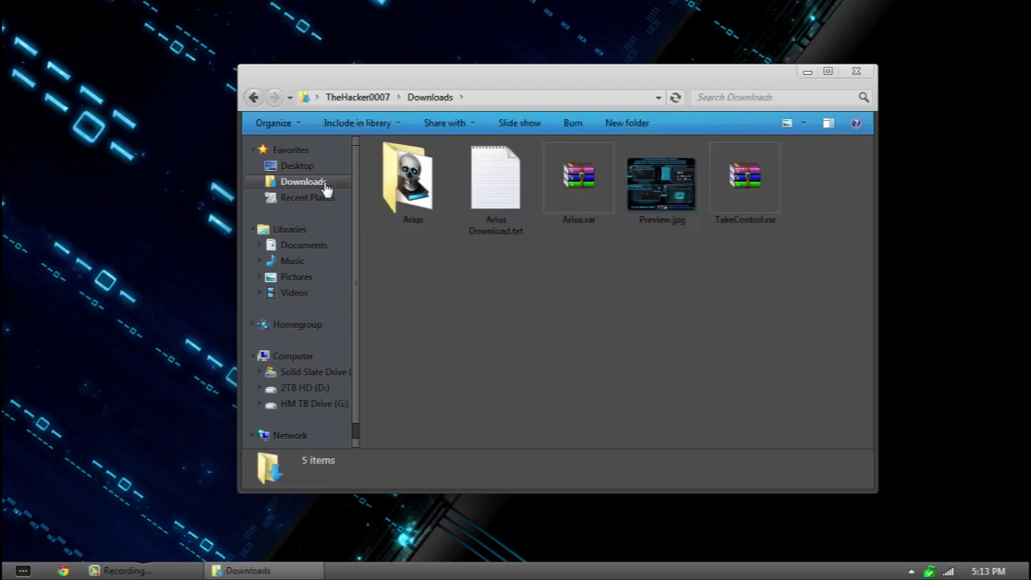
{"action": "left_click", "coordinate": [326, 375]}
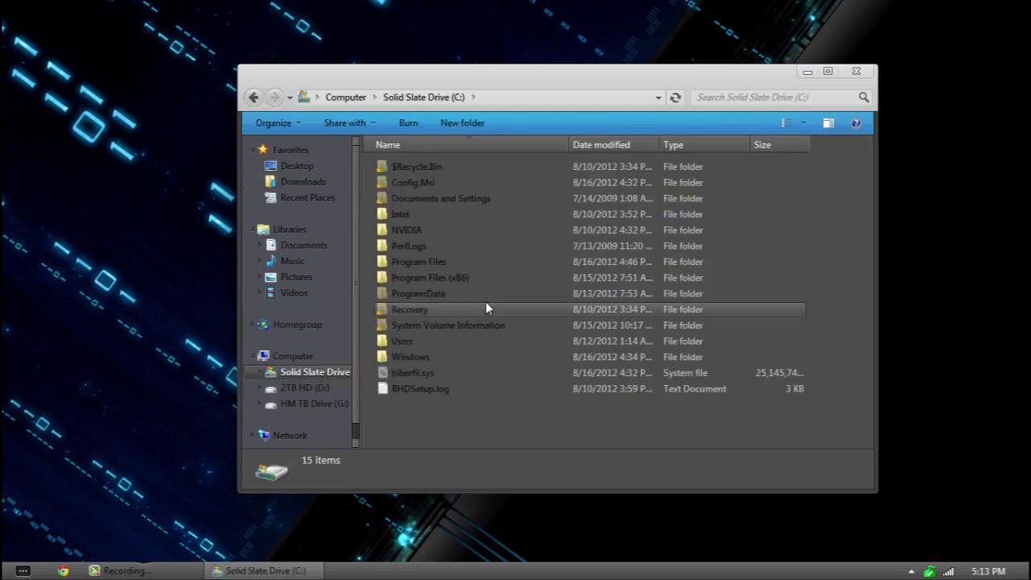
{"action": "double_click", "coordinate": [446, 357]}
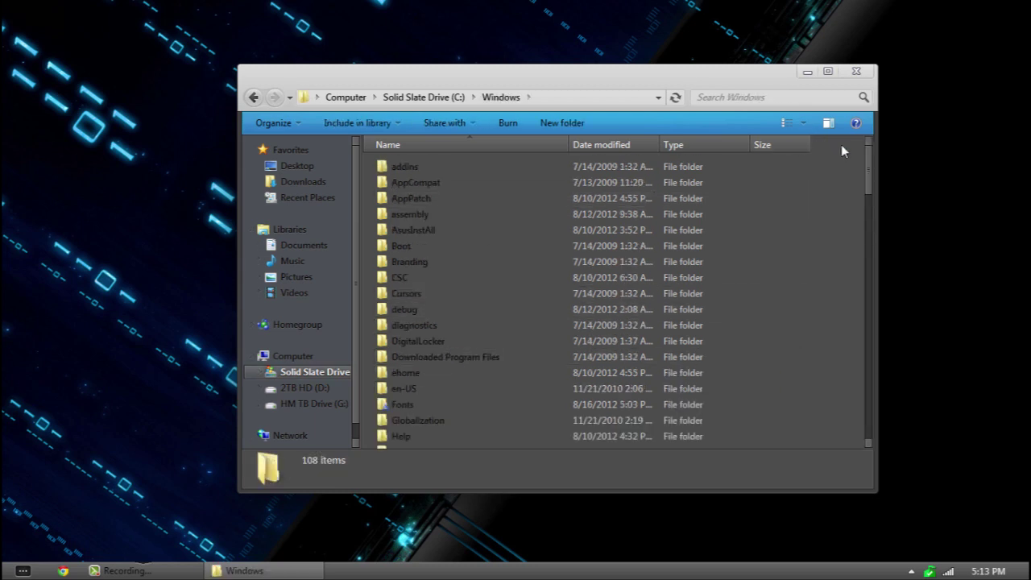
{"action": "double_click", "coordinate": [473, 266]}
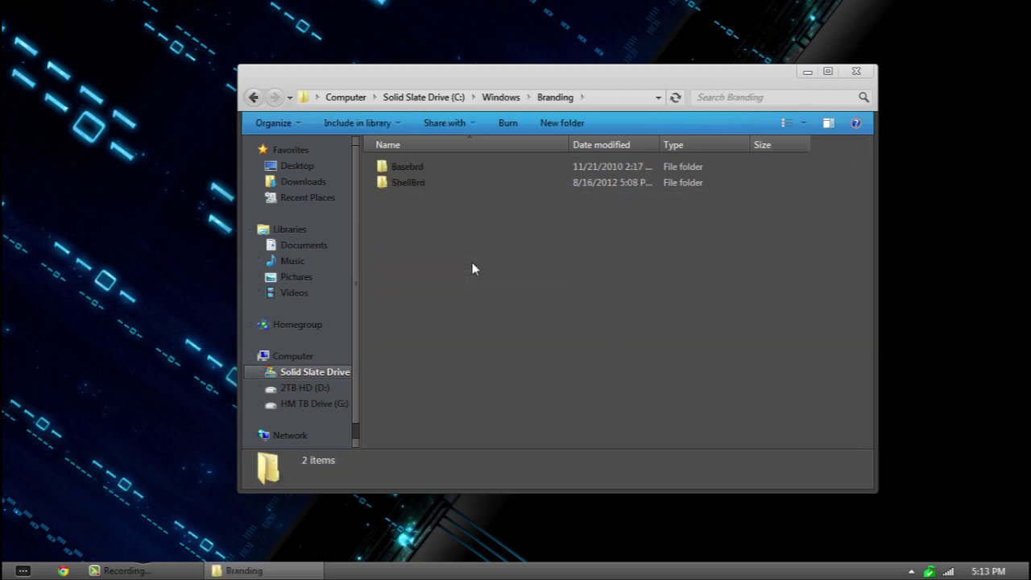
{"action": "double_click", "coordinate": [435, 185]}
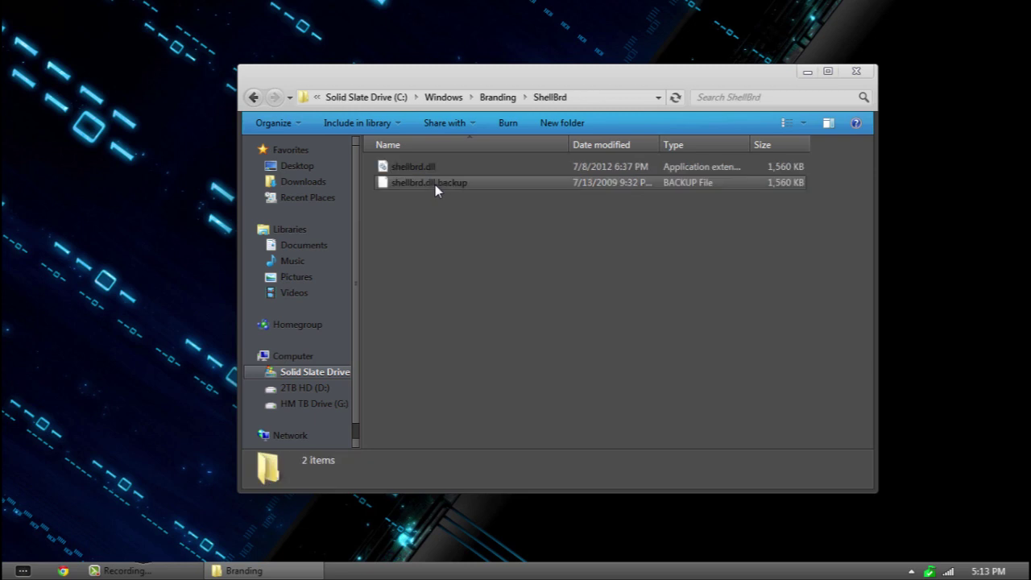
Step: Delete the modified shellbrd.dll from the ShellBrd folder
{"action": "left_click", "coordinate": [435, 168]}
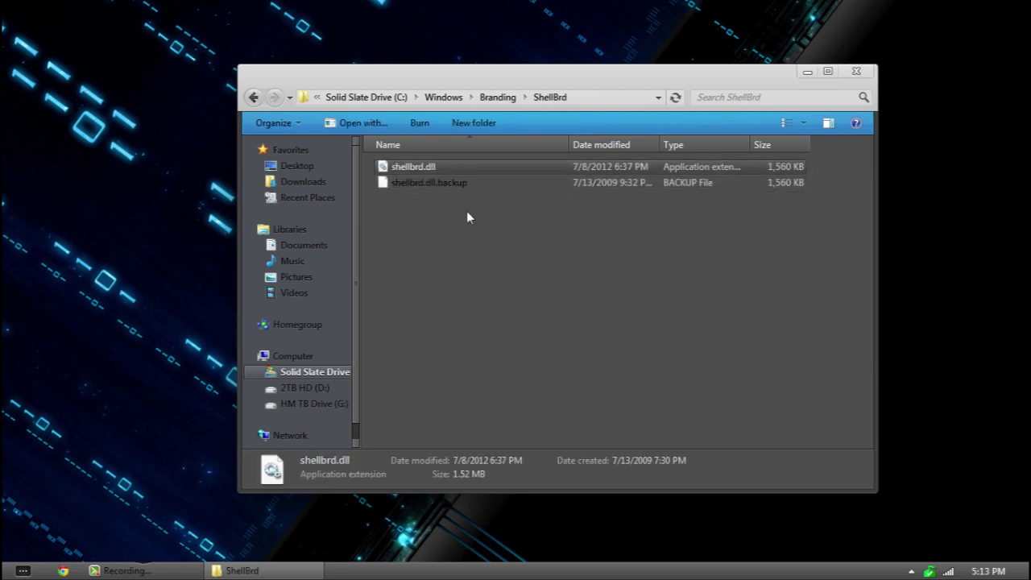
{"action": "key", "text": "Delete"}
{"action": "key", "text": "Return"}
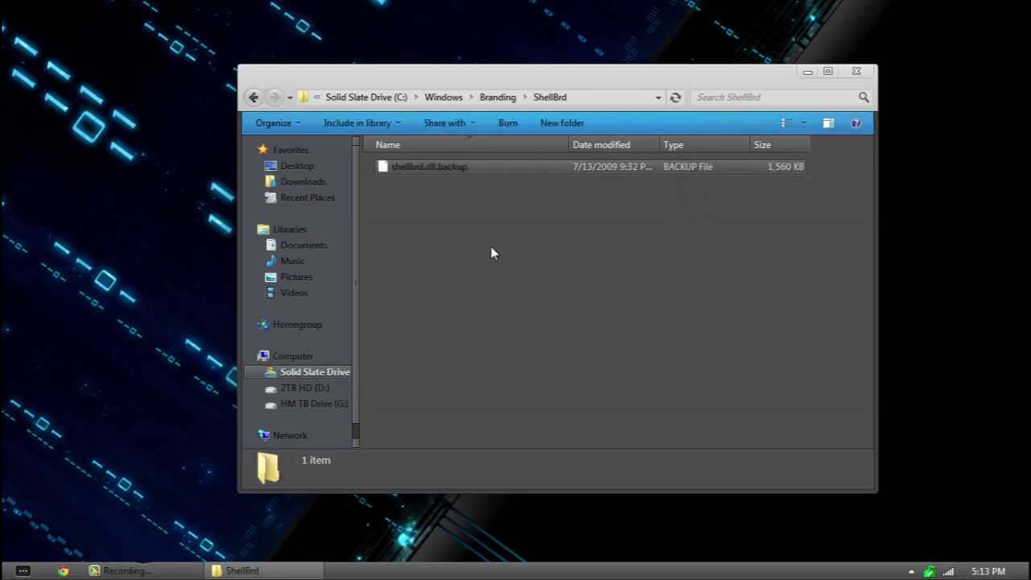
Step: Rename shellbrd.dll.backup to shellbrd.dll and accept the file extension change
{"action": "right_click", "coordinate": [413, 162]}
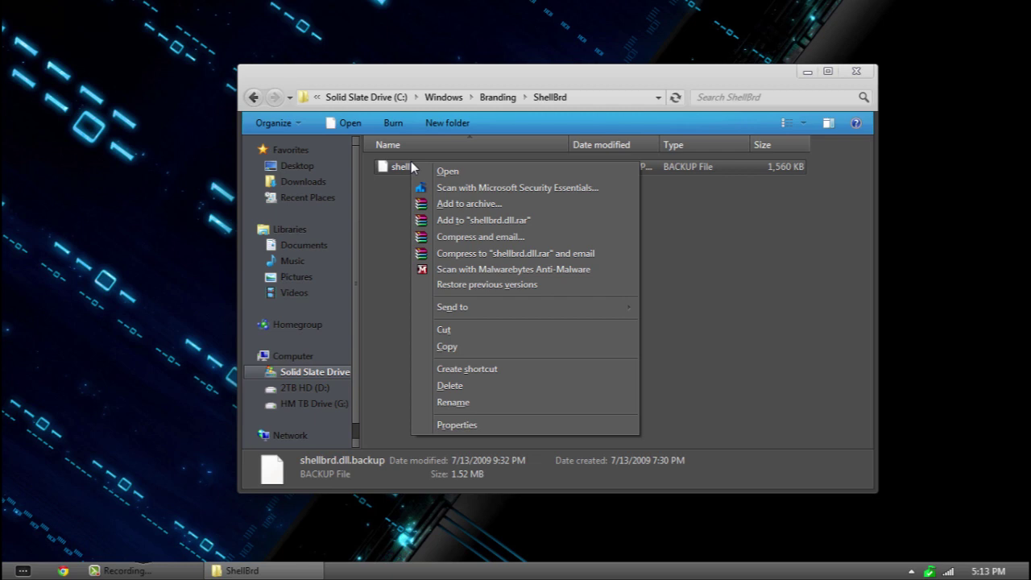
{"action": "left_click", "coordinate": [464, 403]}
{"action": "key", "text": "Right"}
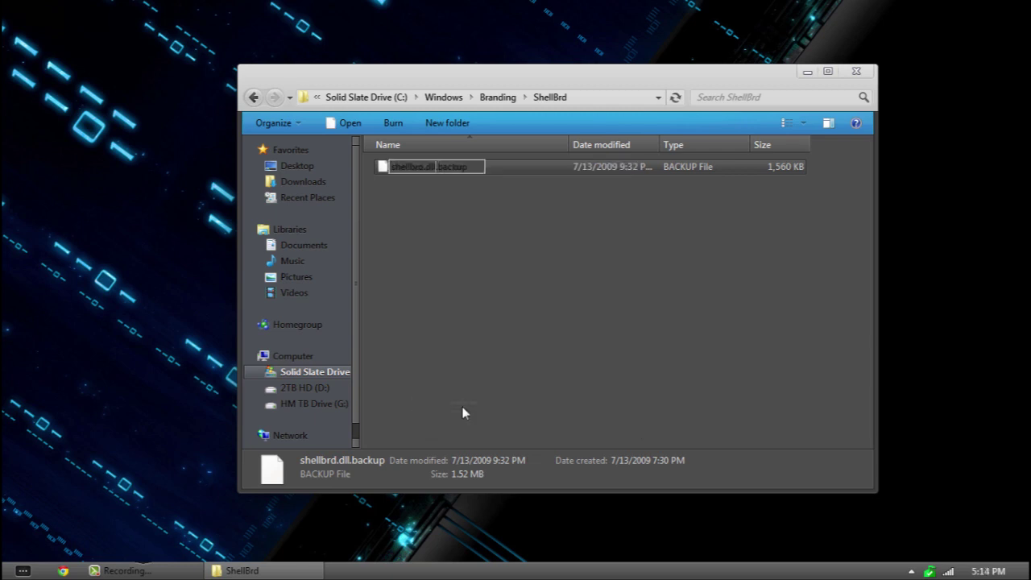
{"action": "key", "text": "Delete"}
{"action": "key", "text": "Delete"}
{"action": "key", "text": "Delete"}
{"action": "key", "text": "Delete"}
{"action": "key", "text": "Delete"}
{"action": "key", "text": "Delete"}
{"action": "key", "text": "Delete"}
{"action": "key", "text": "Return"}
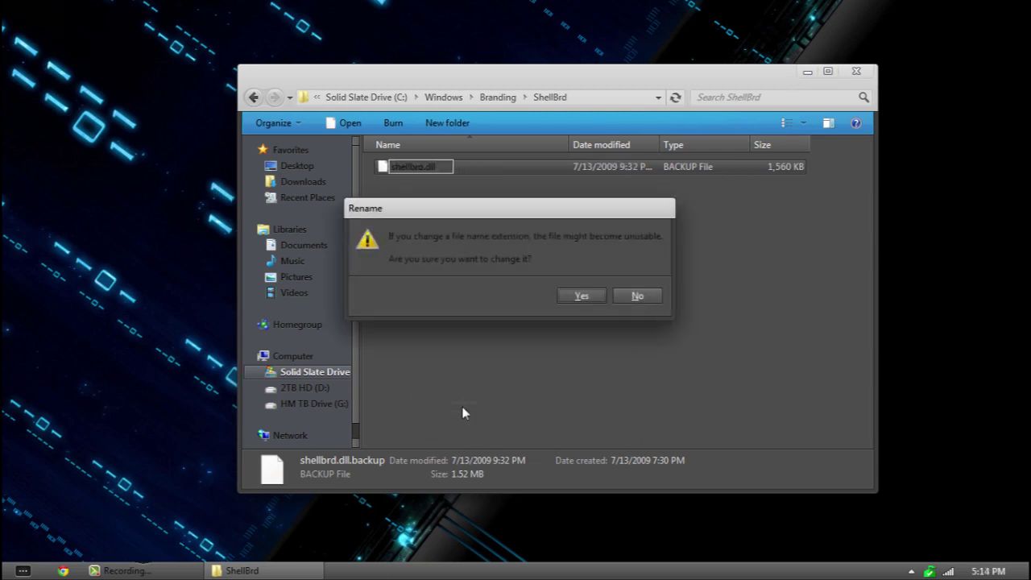
{"action": "key", "text": "Return"}
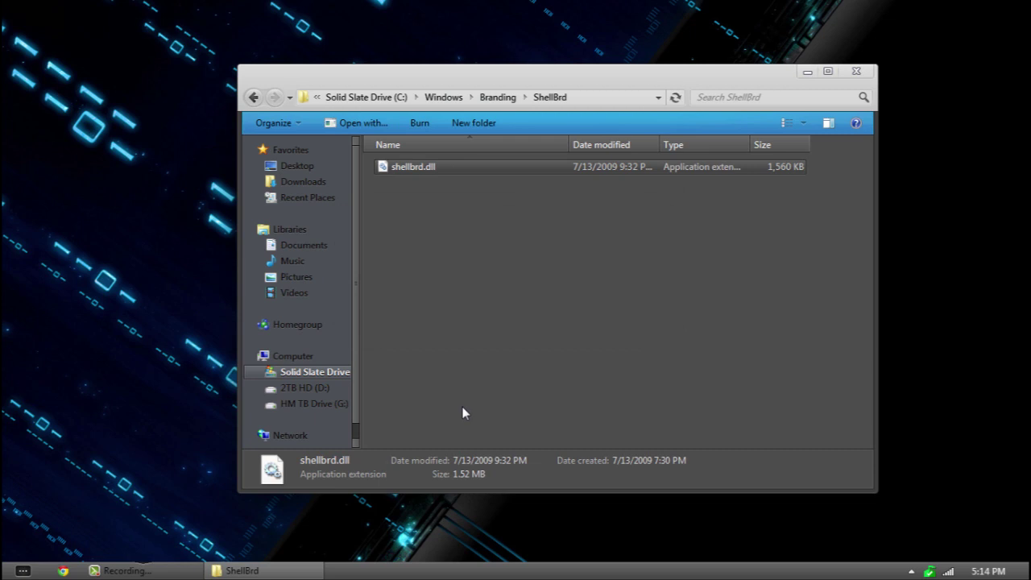
Step: Return to the C:\Windows folder and open its System32 subfolder
{"action": "left_click", "coordinate": [253, 96]}
{"action": "left_click", "coordinate": [253, 97]}
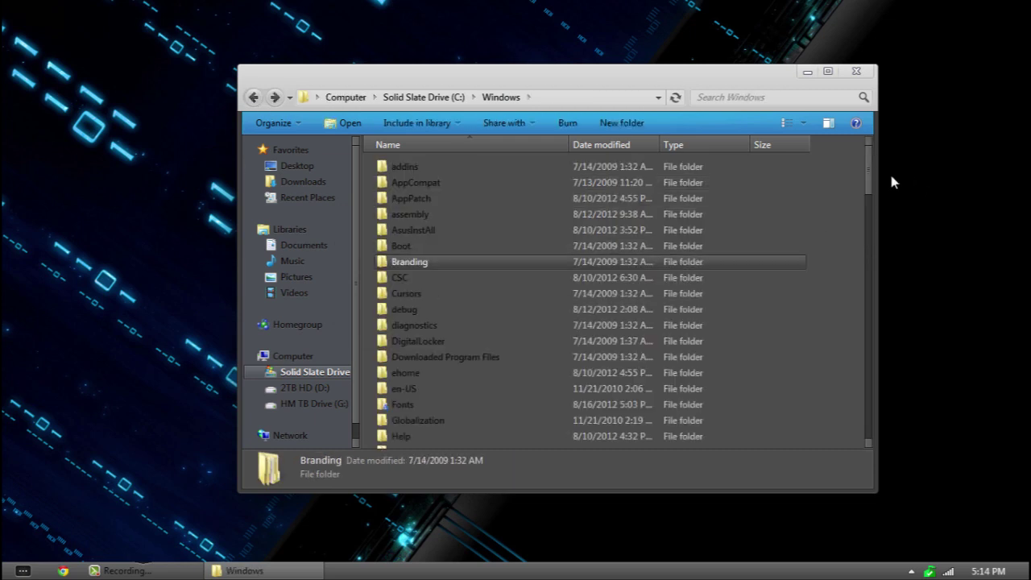
{"action": "left_click_drag", "start_coordinate": [870, 172], "coordinate": [849, 277]}
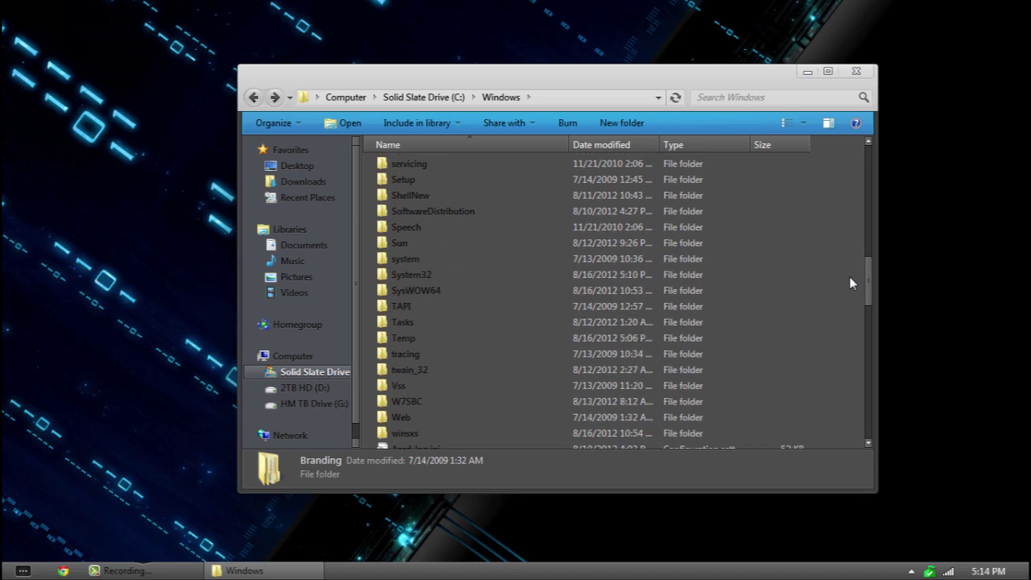
{"action": "double_click", "coordinate": [673, 274]}
Step: Find the modified timedate.cpl in the System32 folder and delete it to the Recycle Bin
{"action": "left_click", "coordinate": [588, 303]}
{"action": "type", "text": "t"}
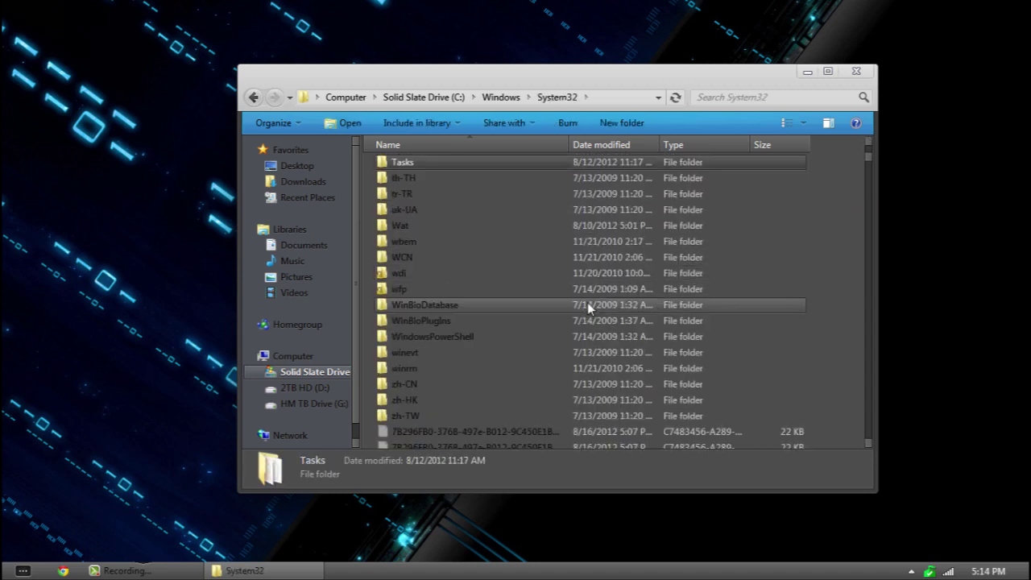
{"action": "key", "text": "t"}
{"action": "key", "text": "t"}
{"action": "key", "text": "t"}
{"action": "key", "text": "t"}
{"action": "key", "text": "t"}
{"action": "key", "text": "t"}
{"action": "key", "text": "t"}
{"action": "key", "text": "t"}
{"action": "key", "text": "t"}
{"action": "key", "text": "t"}
{"action": "key", "text": "t"}
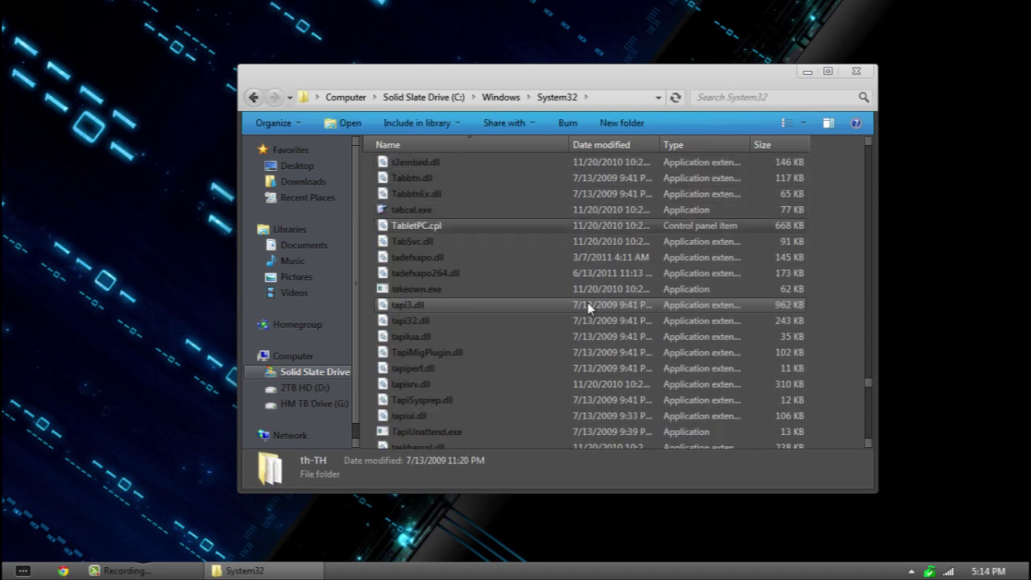
{"action": "key", "text": "t"}
{"action": "key", "text": "t"}
{"action": "key", "text": "t"}
{"action": "key", "text": "t"}
{"action": "key", "text": "t"}
{"action": "key", "text": "t"}
{"action": "key", "text": "t"}
{"action": "key", "text": "t"}
{"action": "key", "text": "t"}
{"action": "key", "text": "t"}
{"action": "key", "text": "t"}
{"action": "key", "text": "t"}
{"action": "key", "text": "t"}
{"action": "key", "text": "t"}
{"action": "key", "text": "t"}
{"action": "key", "text": "t"}
{"action": "key", "text": "t"}
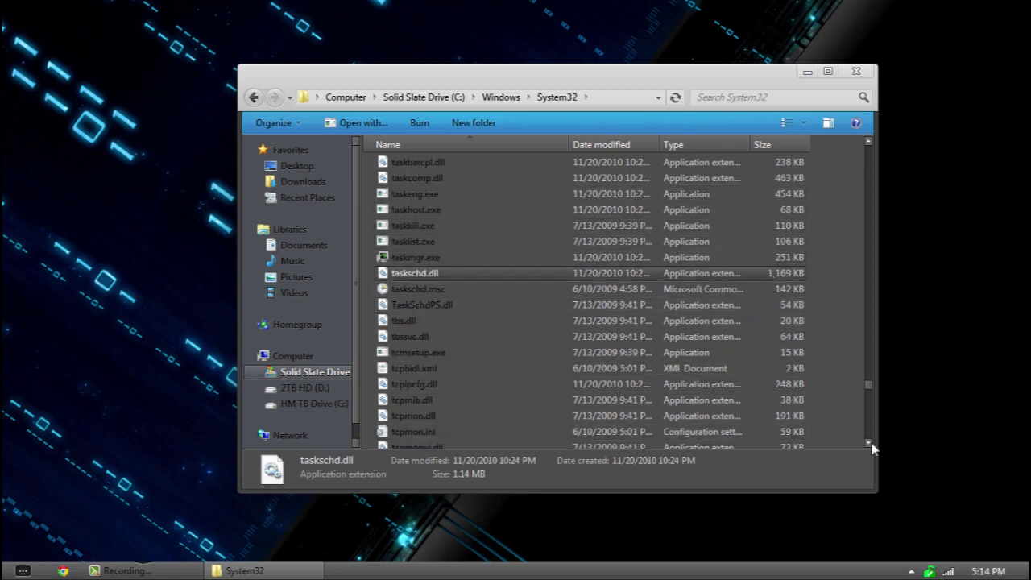
{"action": "scroll", "coordinate": [872, 449], "scroll_direction": "down", "scroll_amount": 5}
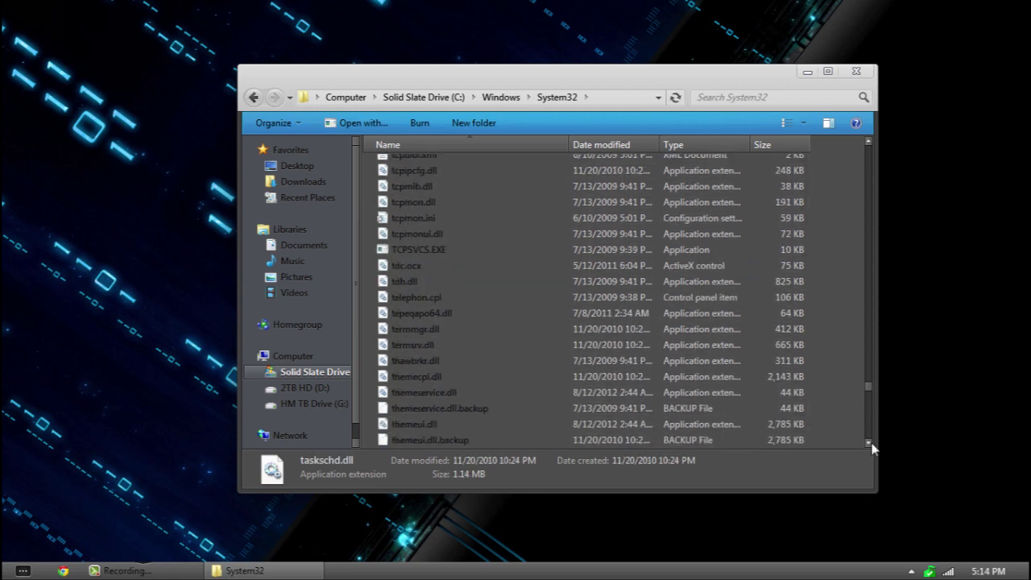
{"action": "scroll", "coordinate": [873, 448], "scroll_direction": "down", "scroll_amount": 3}
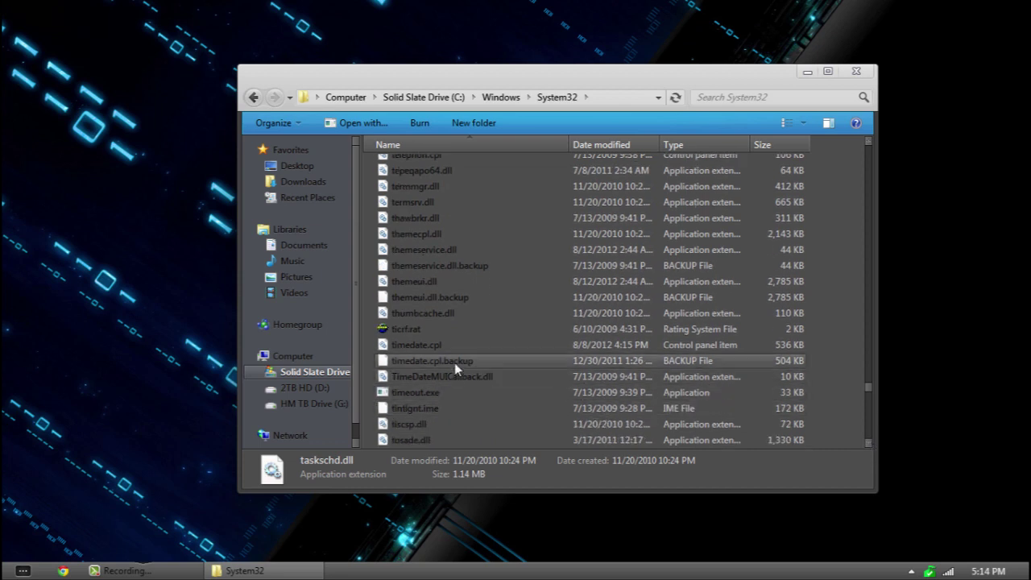
{"action": "left_click", "coordinate": [427, 344]}
{"action": "key", "text": "Delete"}
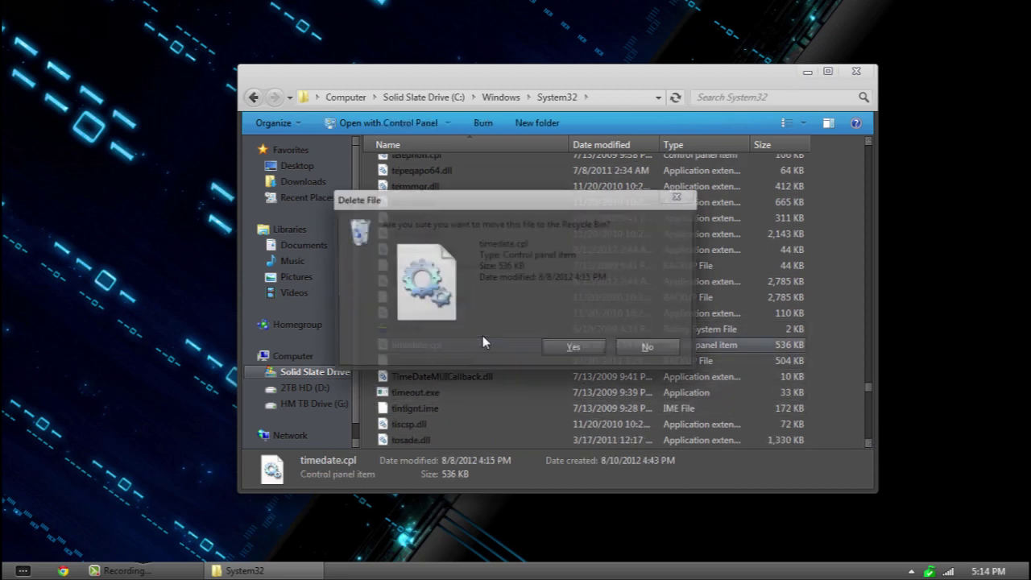
{"action": "key", "text": "Return"}
Step: Rename timedate.cpl.backup to timedate.cpl, accept the file extension change and close the System32 window
{"action": "right_click", "coordinate": [441, 347]}
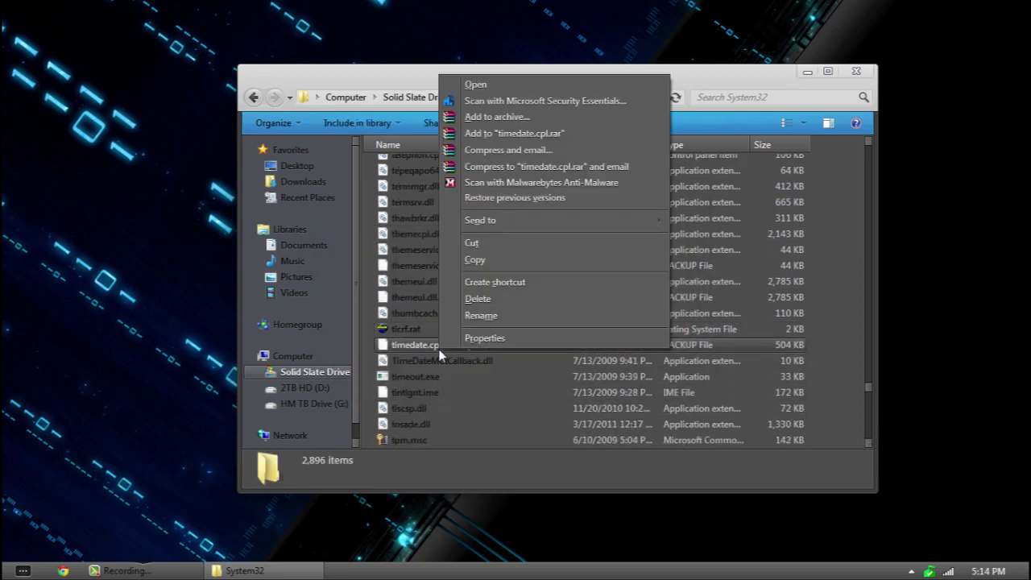
{"action": "left_click", "coordinate": [481, 315]}
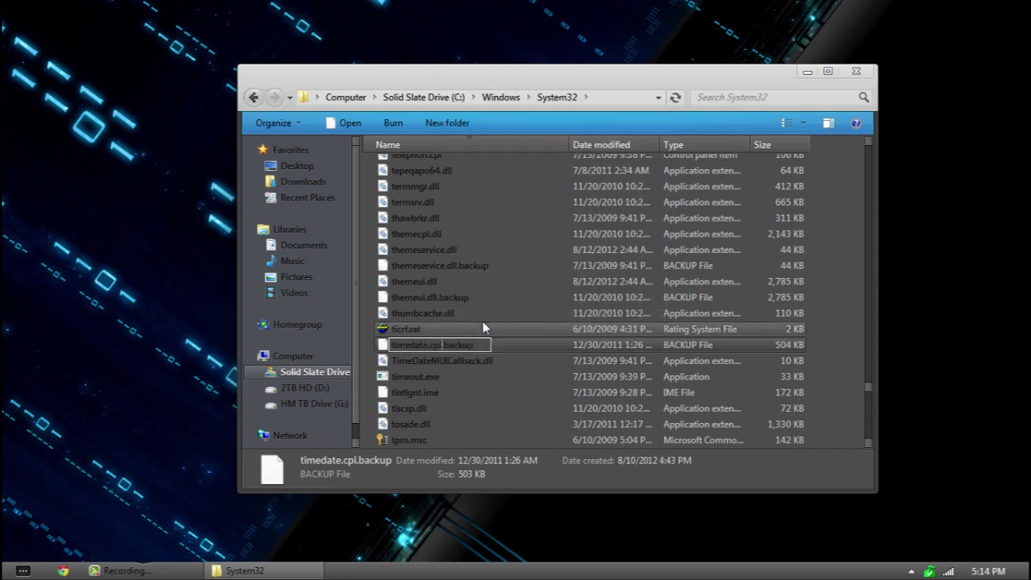
{"action": "key", "text": "End"}
{"action": "key", "text": "BackSpace"}
{"action": "key", "text": "BackSpace"}
{"action": "key", "text": "BackSpace"}
{"action": "key", "text": "BackSpace"}
{"action": "key", "text": "BackSpace"}
{"action": "key", "text": "BackSpace"}
{"action": "key", "text": "BackSpace"}
{"action": "key", "text": "Return"}
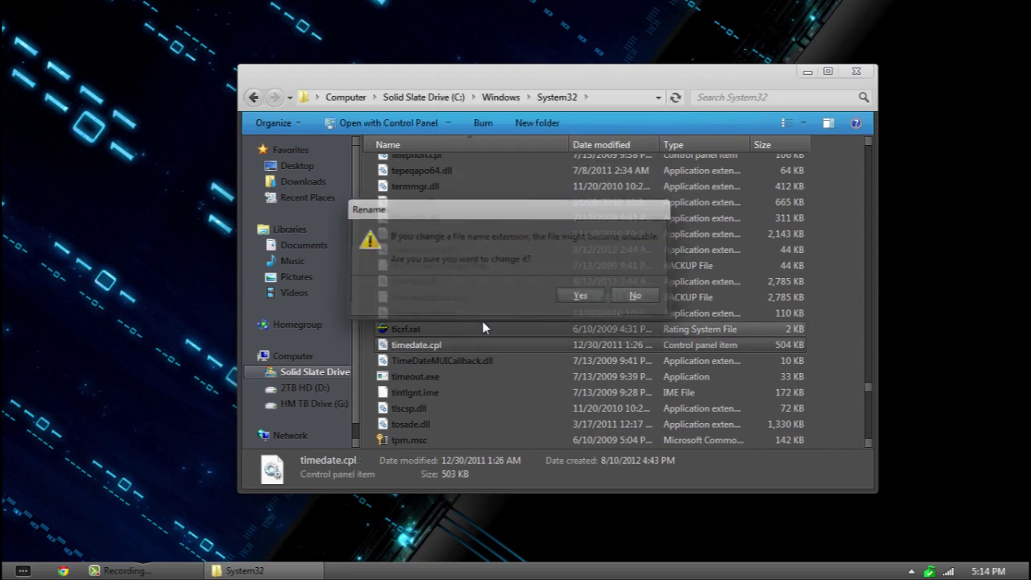
{"action": "key", "text": "Return"}
{"action": "left_click", "coordinate": [858, 72]}
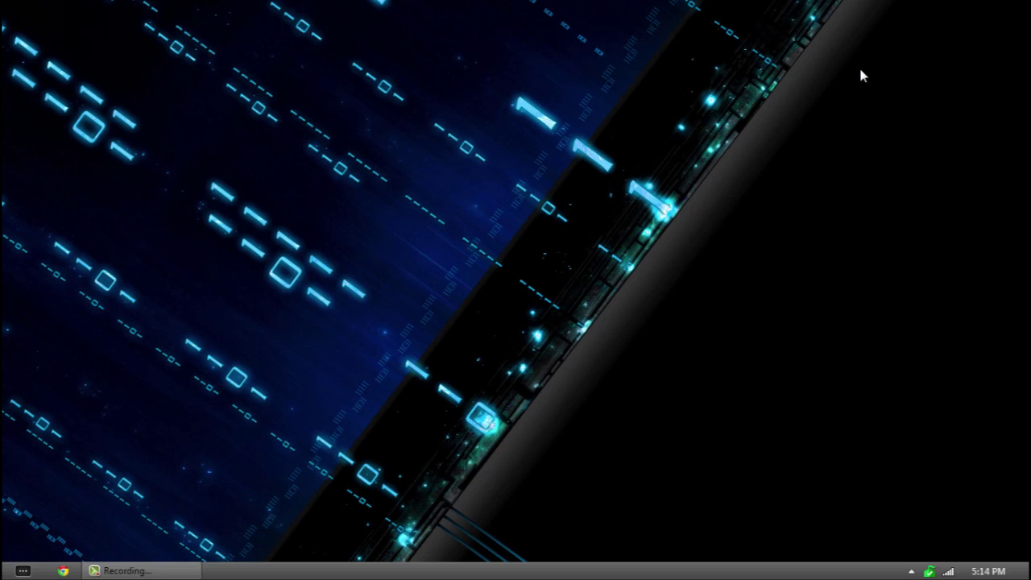
Step: Browse to the Extra's folder inside the Arius folder in Downloads
{"action": "key", "text": "super"}
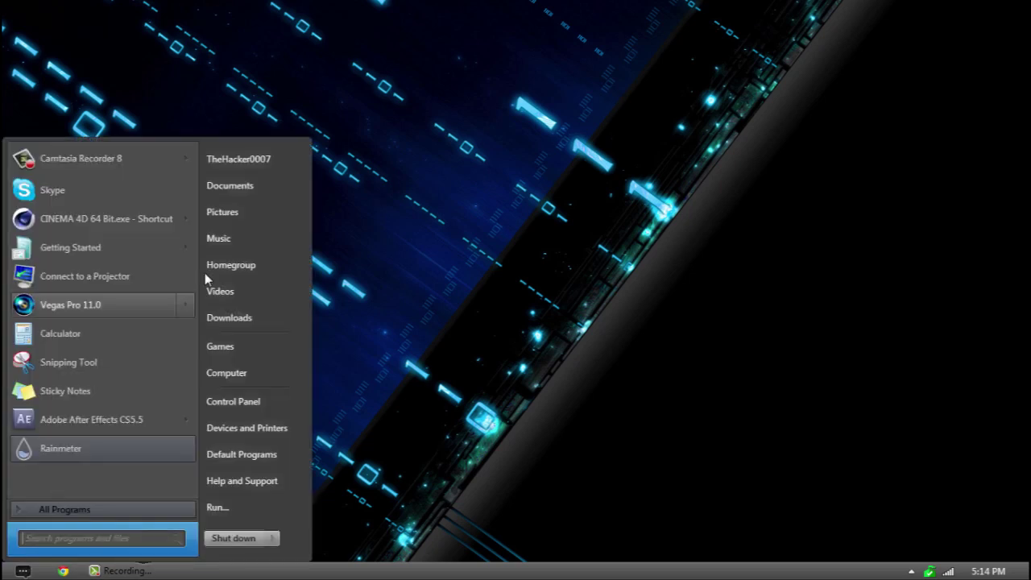
{"action": "left_click", "coordinate": [248, 185]}
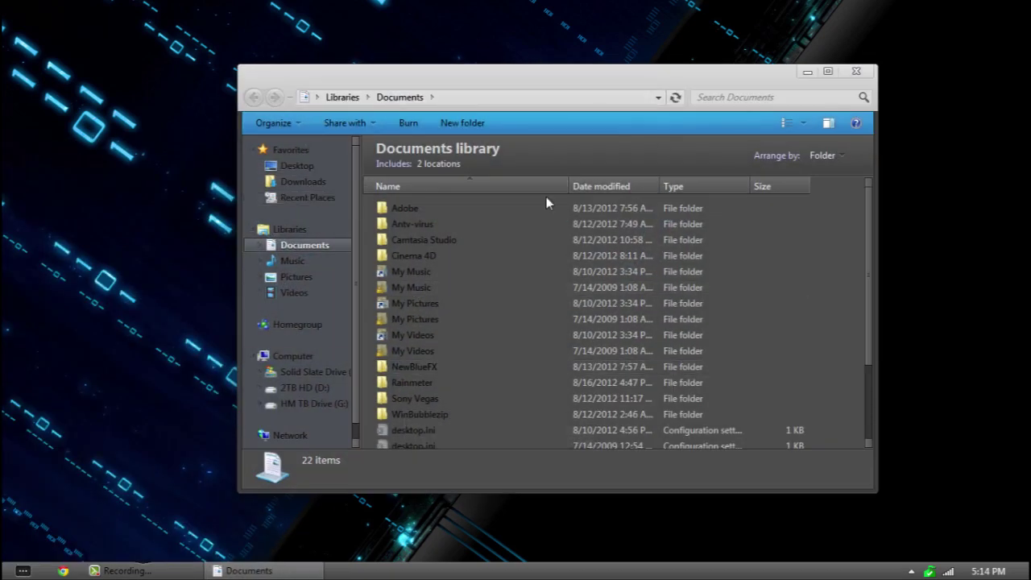
{"action": "left_click", "coordinate": [300, 183]}
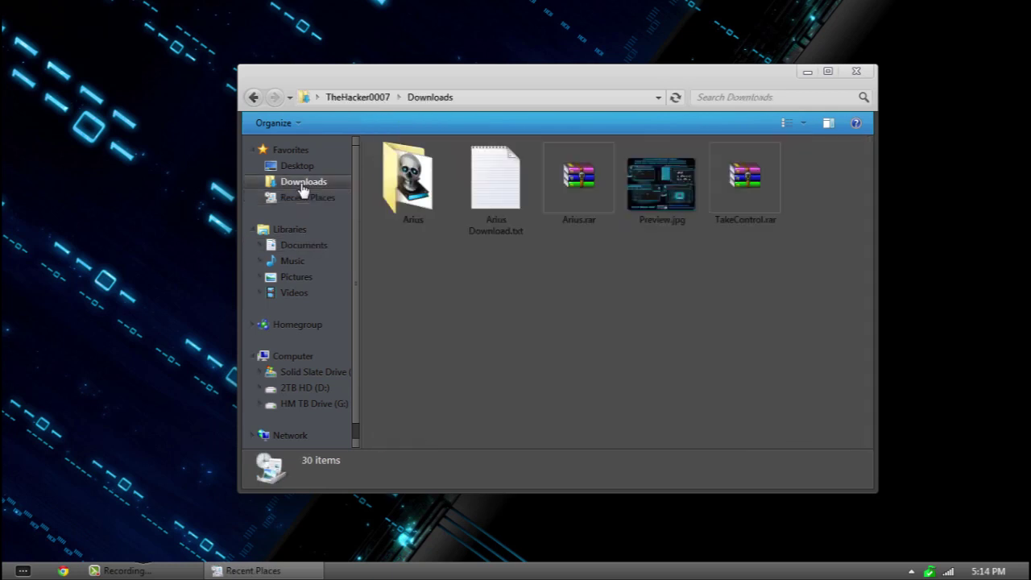
{"action": "double_click", "coordinate": [435, 195]}
{"action": "double_click", "coordinate": [434, 163]}
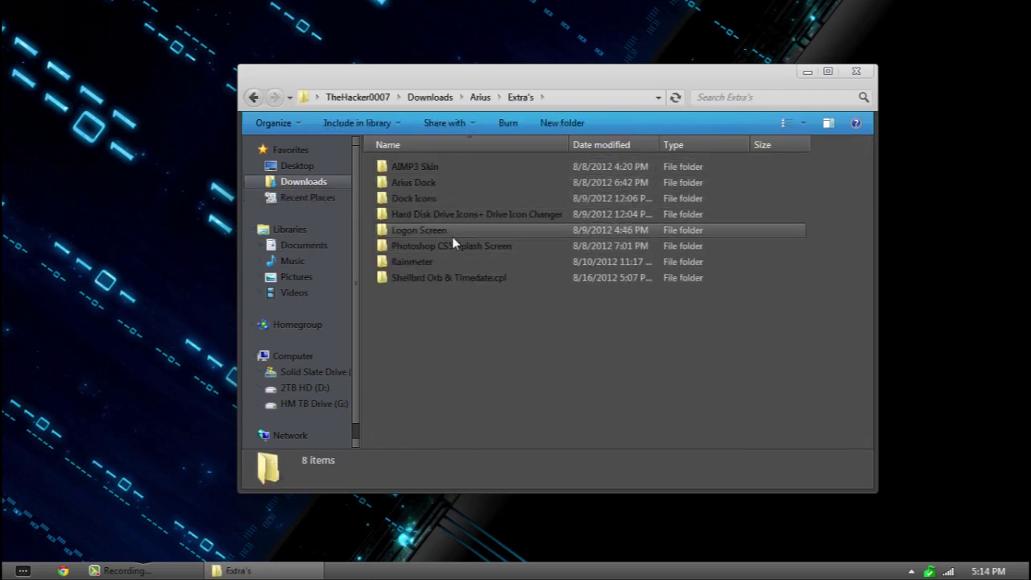
Step: Launch Logon Editor.exe from the Logon Screen Editor subfolder of Logon Screen
{"action": "double_click", "coordinate": [444, 231]}
{"action": "double_click", "coordinate": [441, 231]}
{"action": "double_click", "coordinate": [416, 168]}
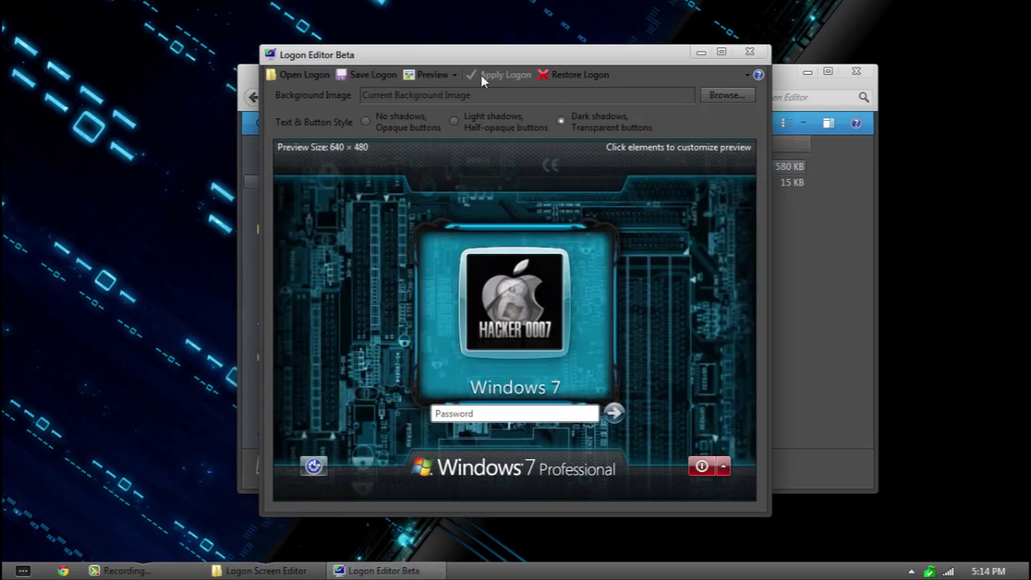
Step: Restore the original Windows 7 logon screen, and close Logon Editor and its folder window
{"action": "left_click", "coordinate": [554, 74]}
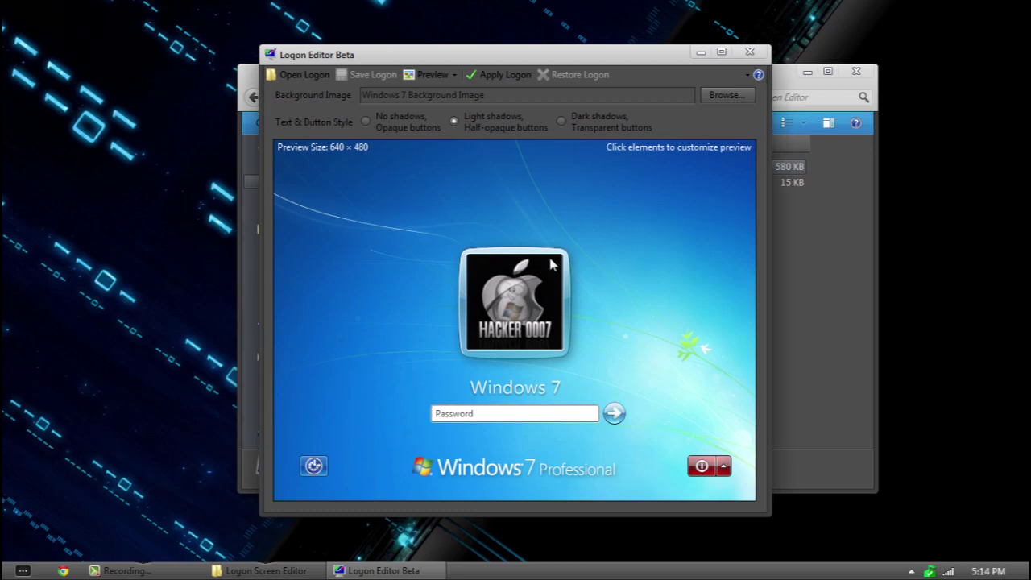
{"action": "left_click", "coordinate": [750, 52]}
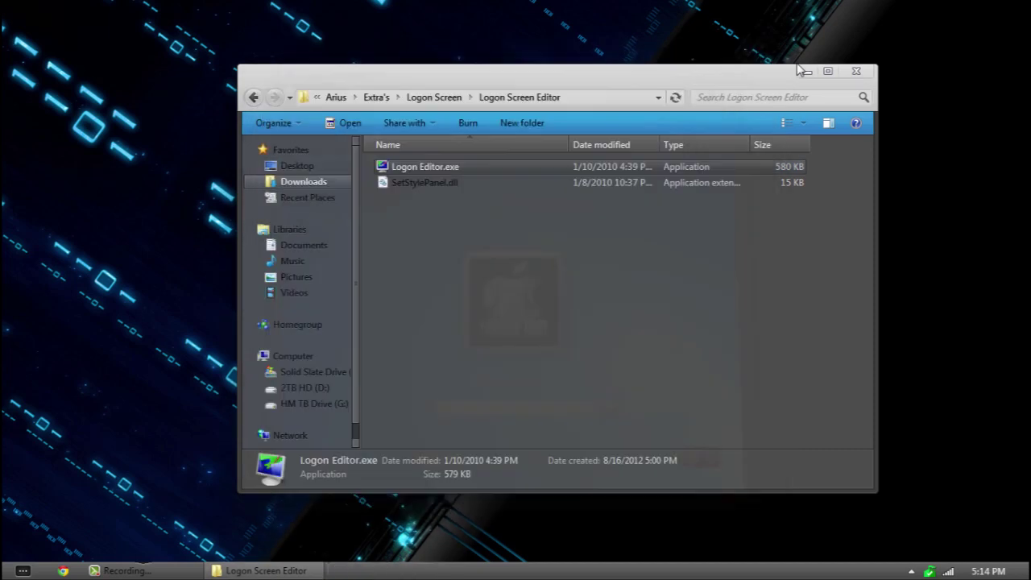
{"action": "left_click", "coordinate": [853, 72]}
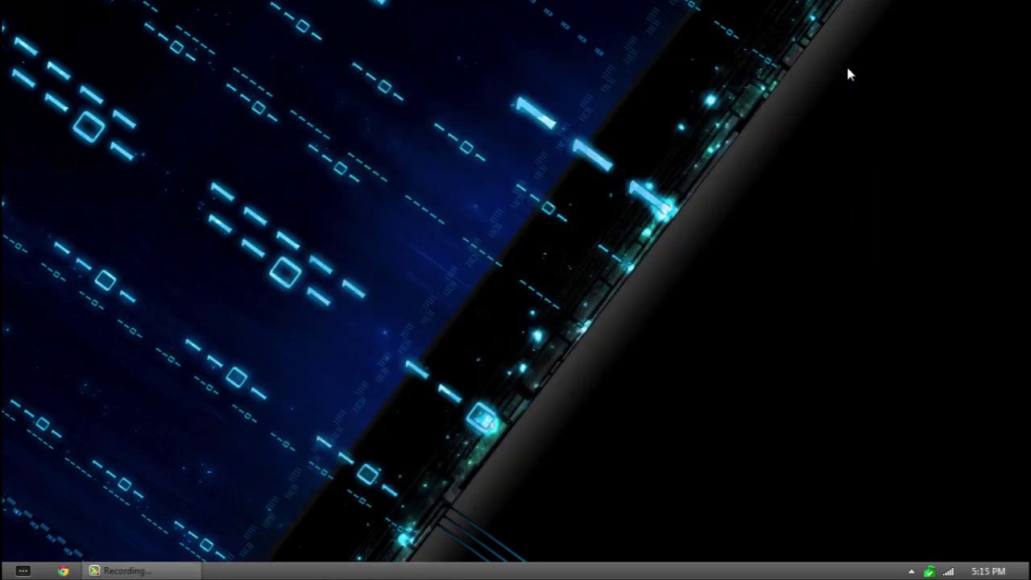